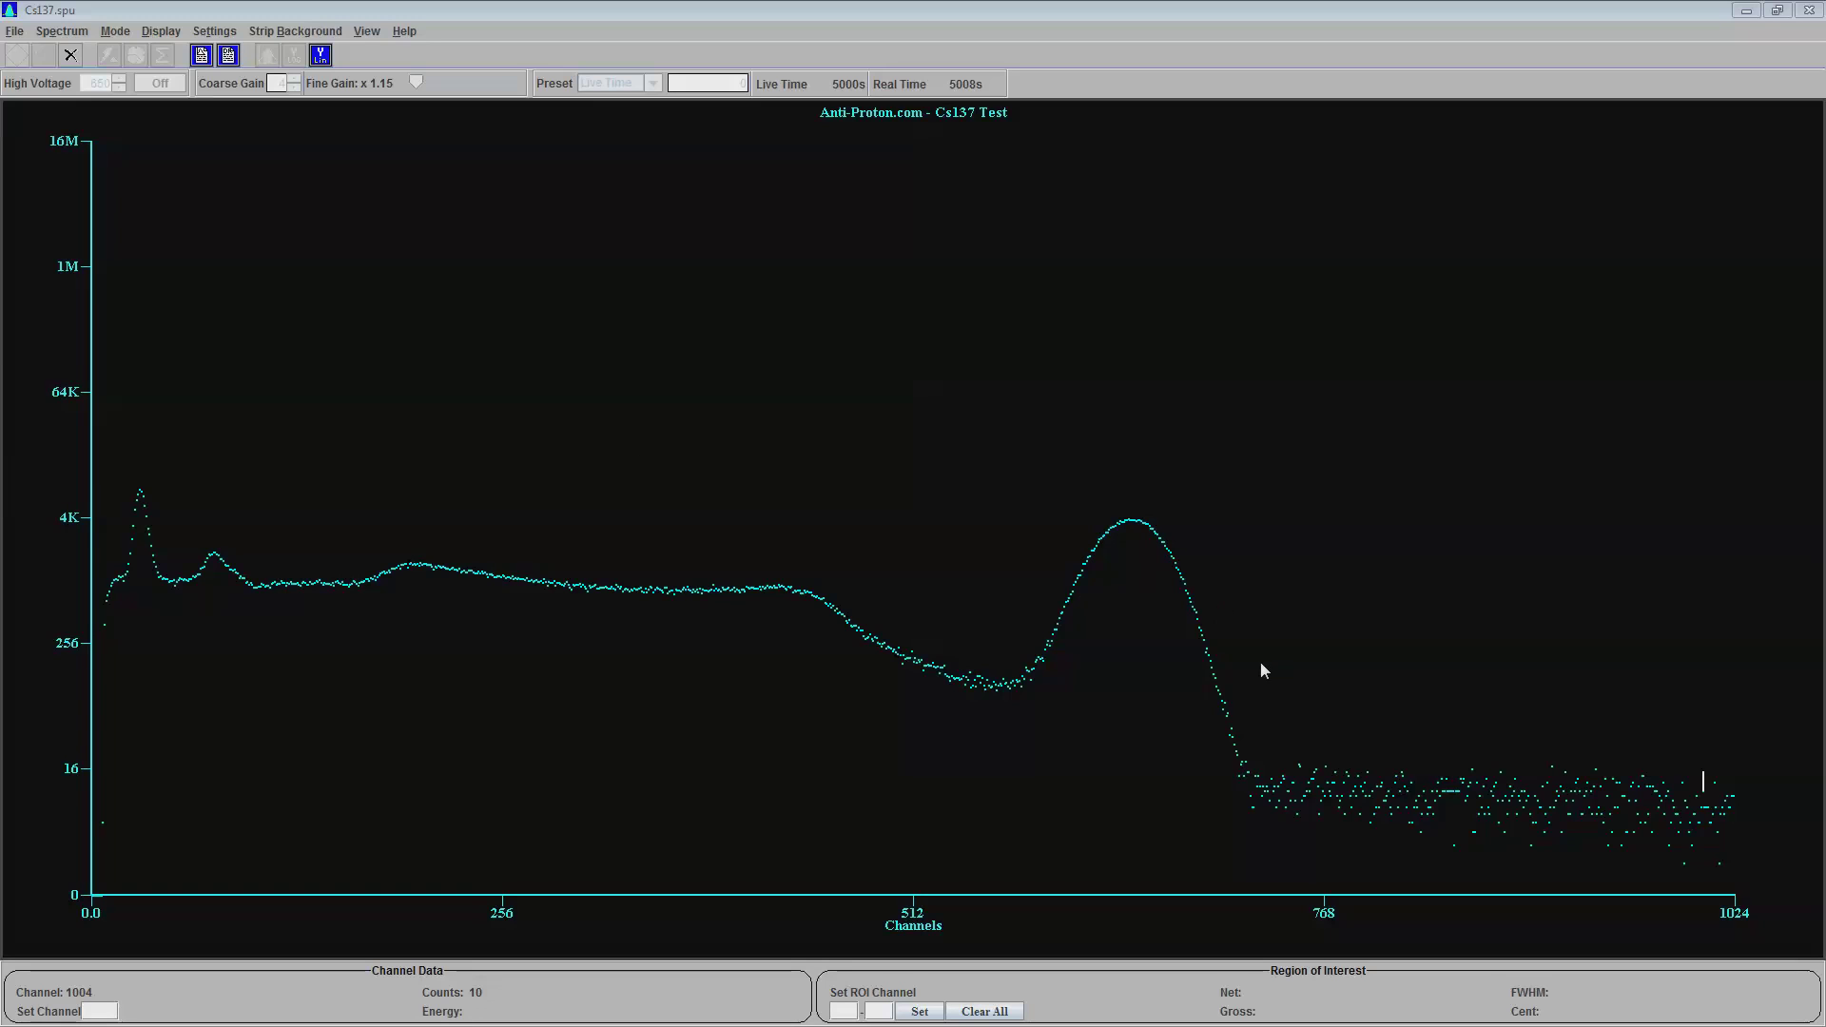
# Step: Mark the Cs-137 photopeak as an ROI over channels 573–723 and read its peak-top counts
pyautogui.moveTo(1012, 693); pyautogui.dragTo(1255, 782)
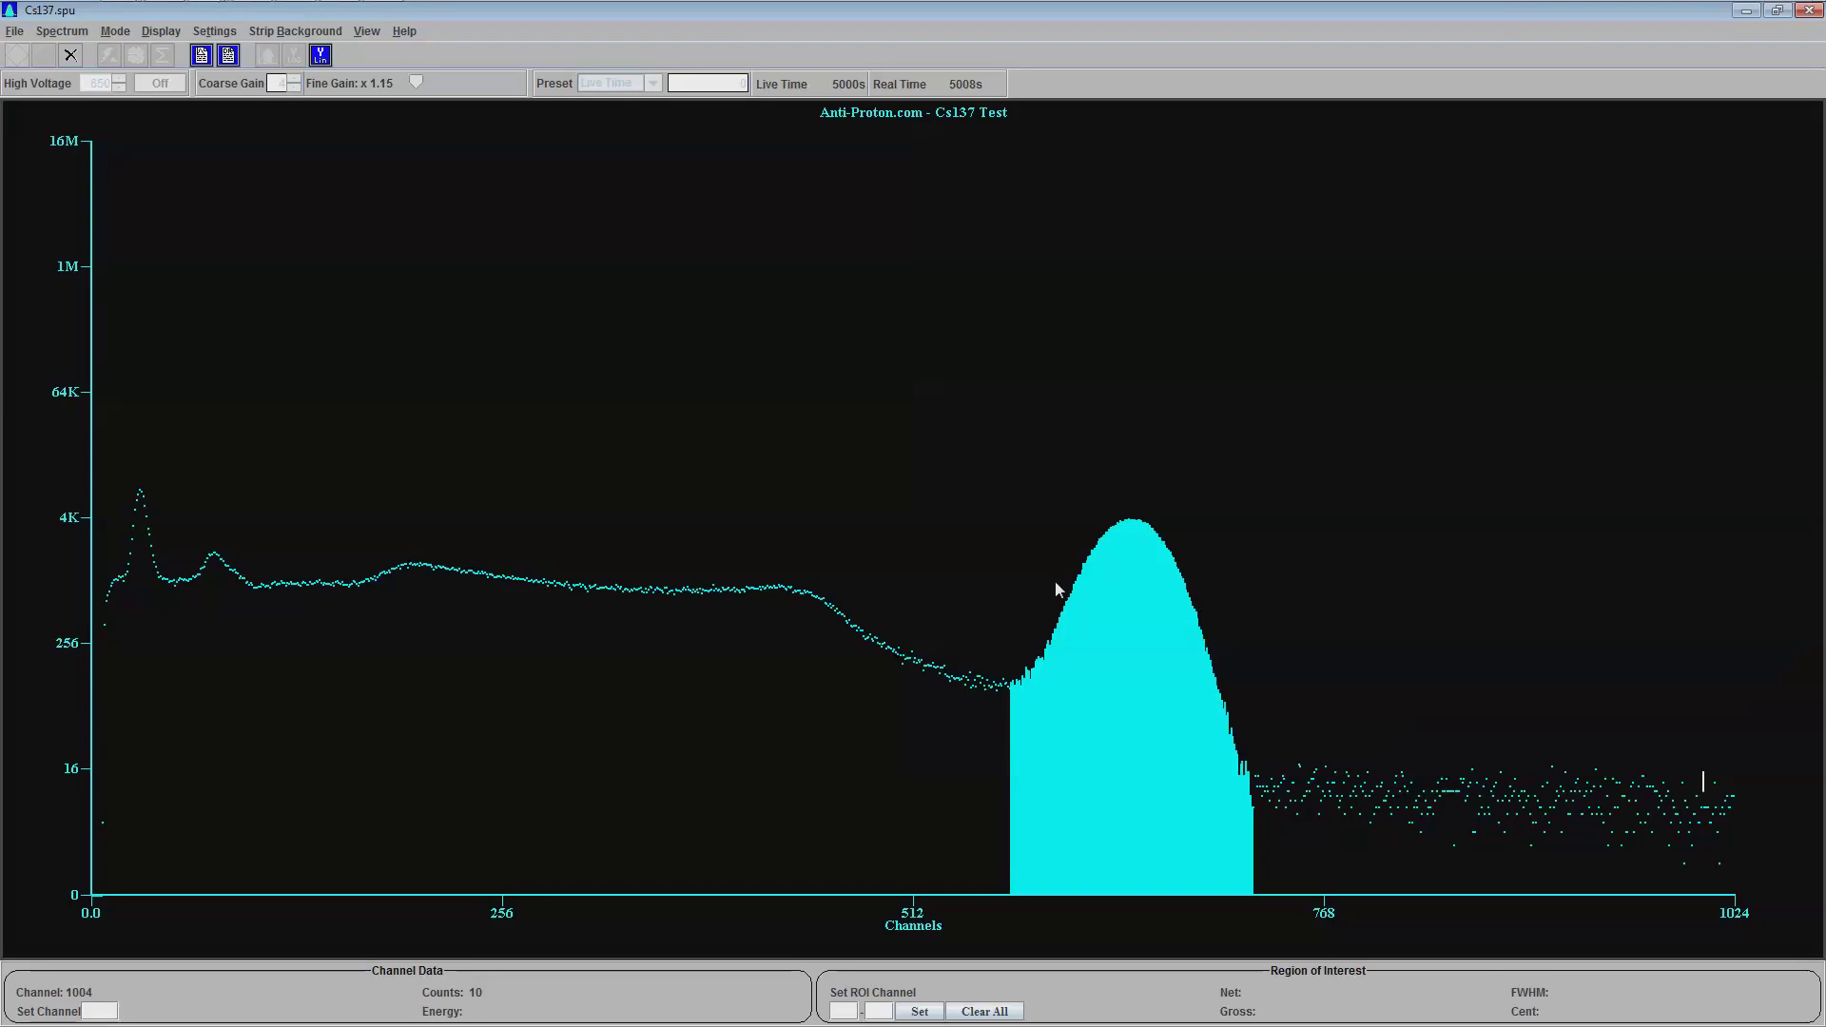
pyautogui.moveTo(1183, 779)
pyautogui.moveTo(1147, 571)
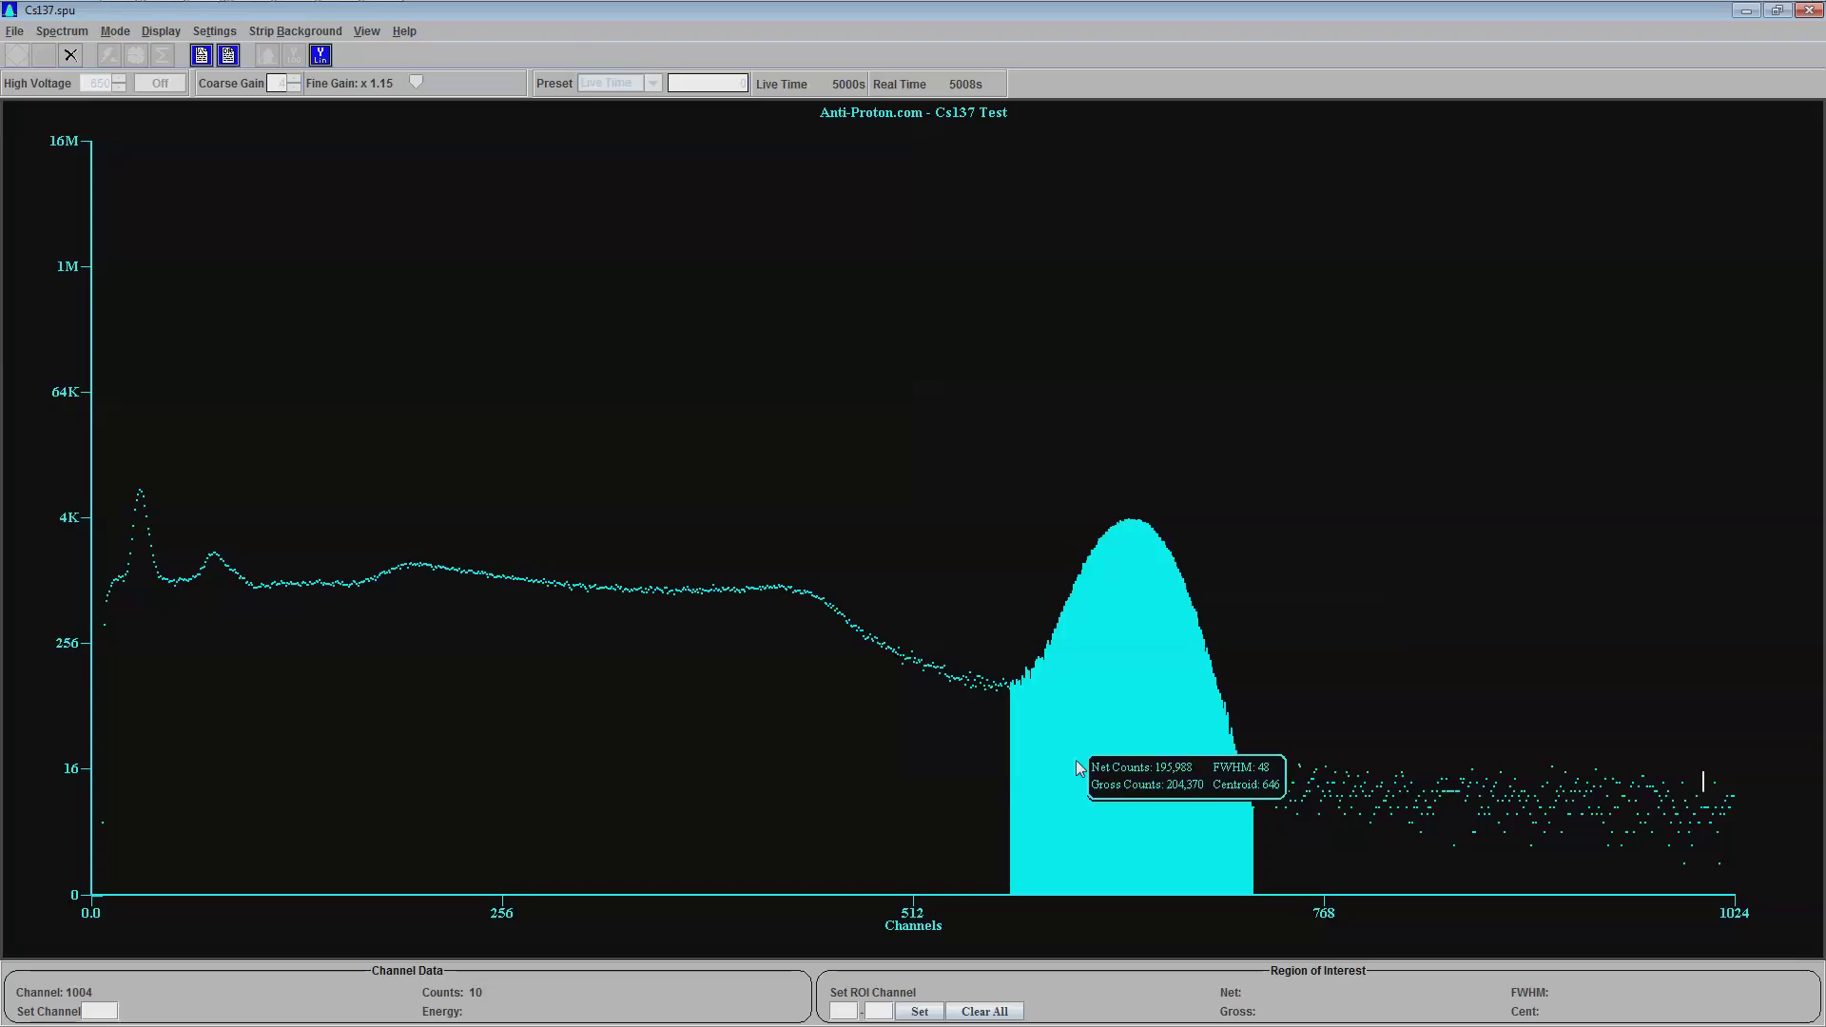
pyautogui.click(1130, 525)
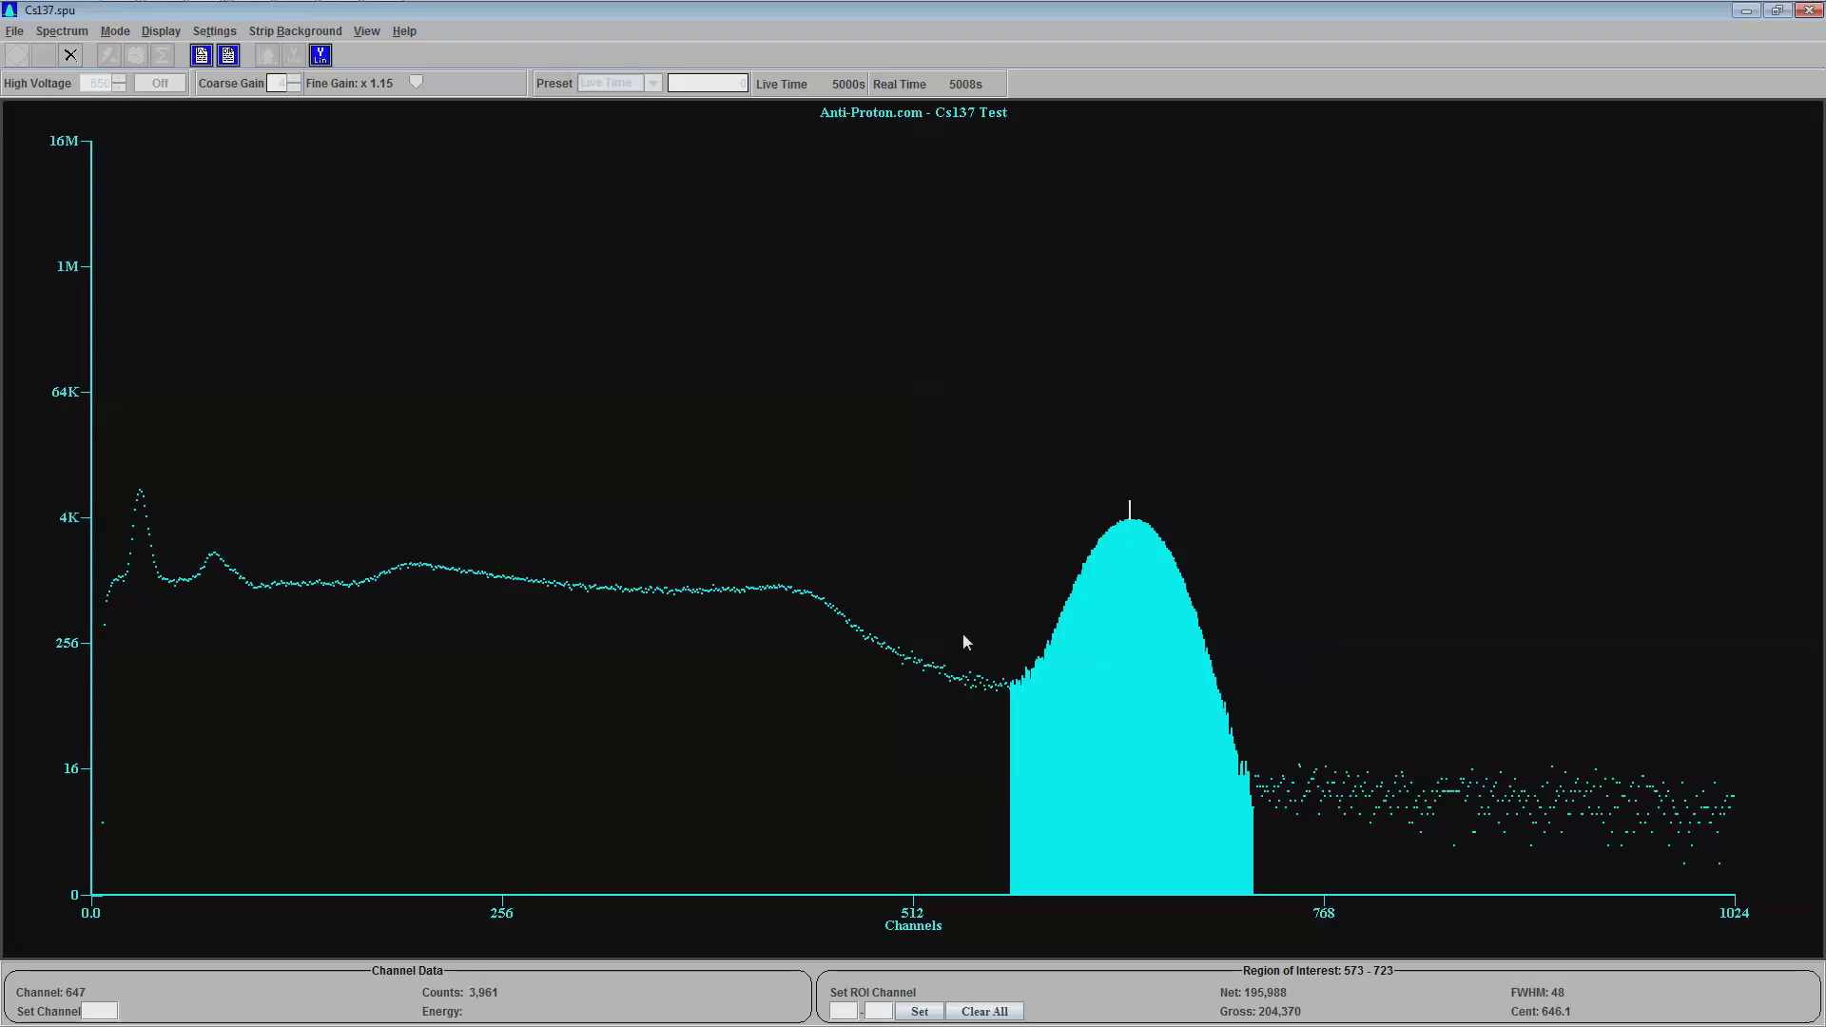
# Step: Read the Channel Data counts at channels 439, 195, 442, 194, 77 and 24
pyautogui.click(799, 592)
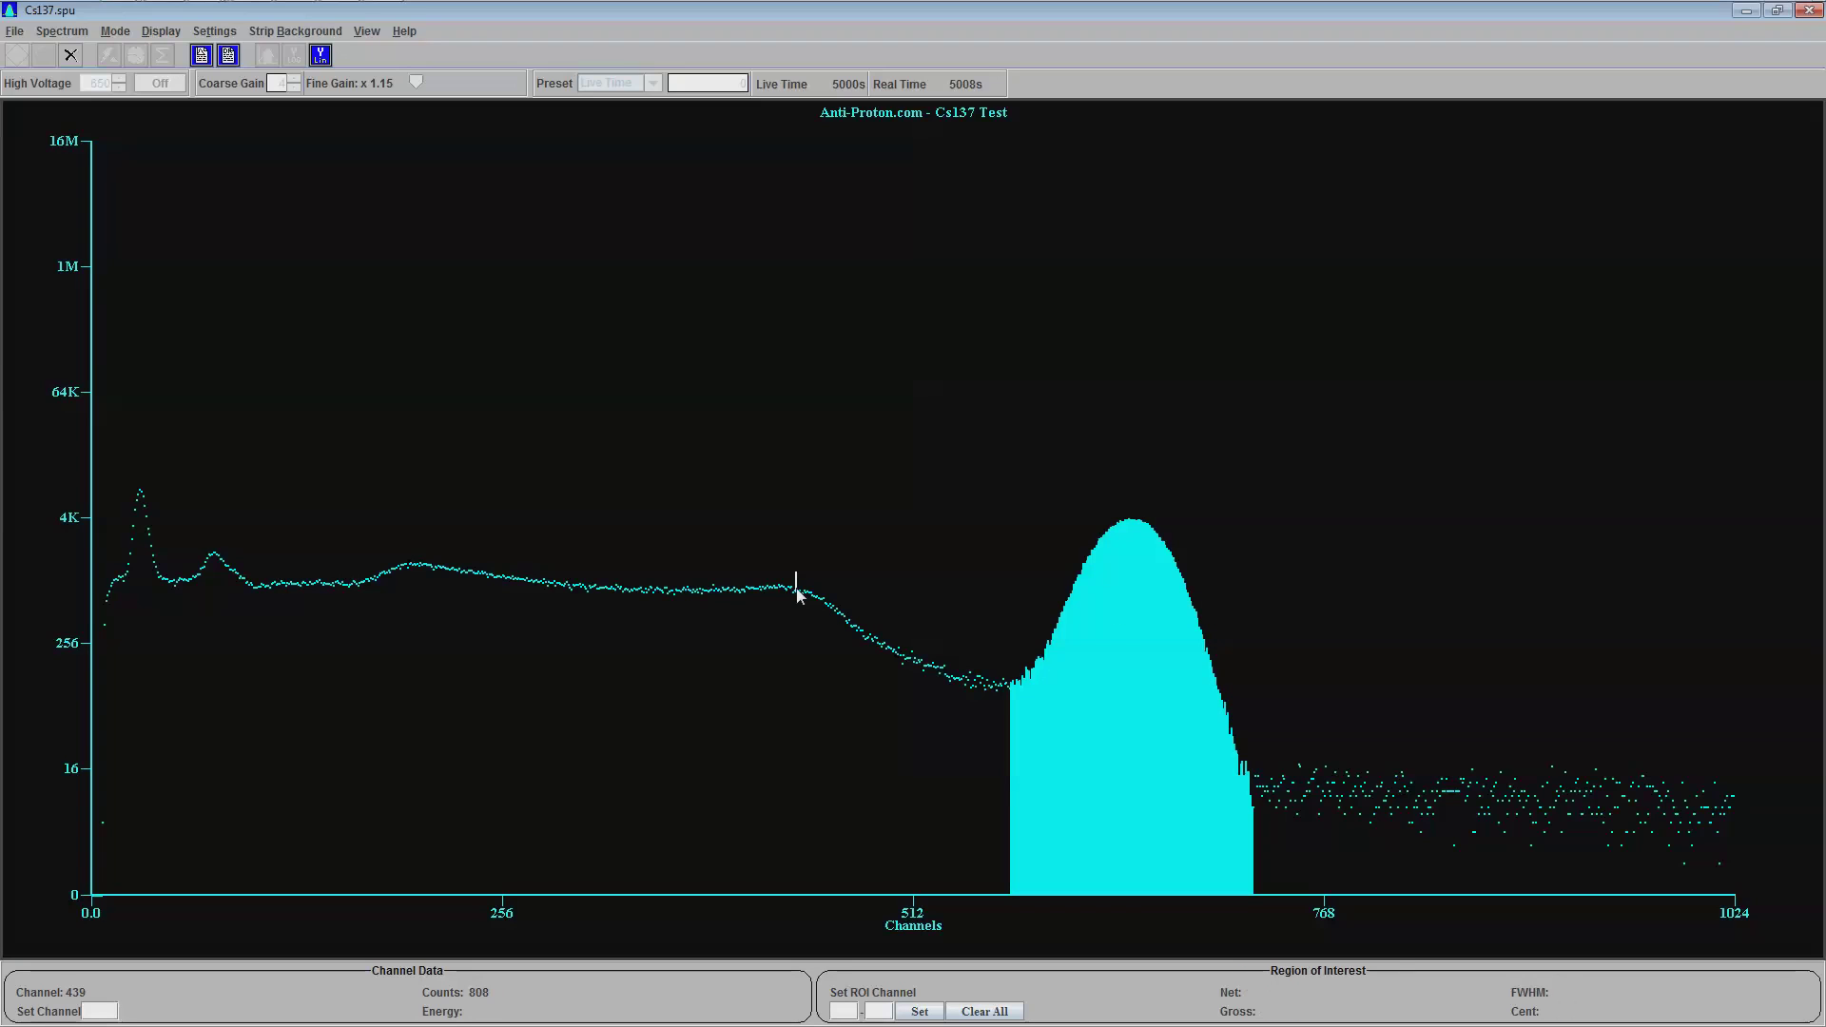
pyautogui.click(405, 569)
pyautogui.click(801, 588)
pyautogui.moveTo(1012, 801)
pyautogui.click(406, 568)
pyautogui.click(215, 559)
pyautogui.click(130, 587)
# Step: Add an ROI over channels 21–43 and read counts near its top and at channel 29
pyautogui.moveTo(126, 579); pyautogui.dragTo(163, 600)
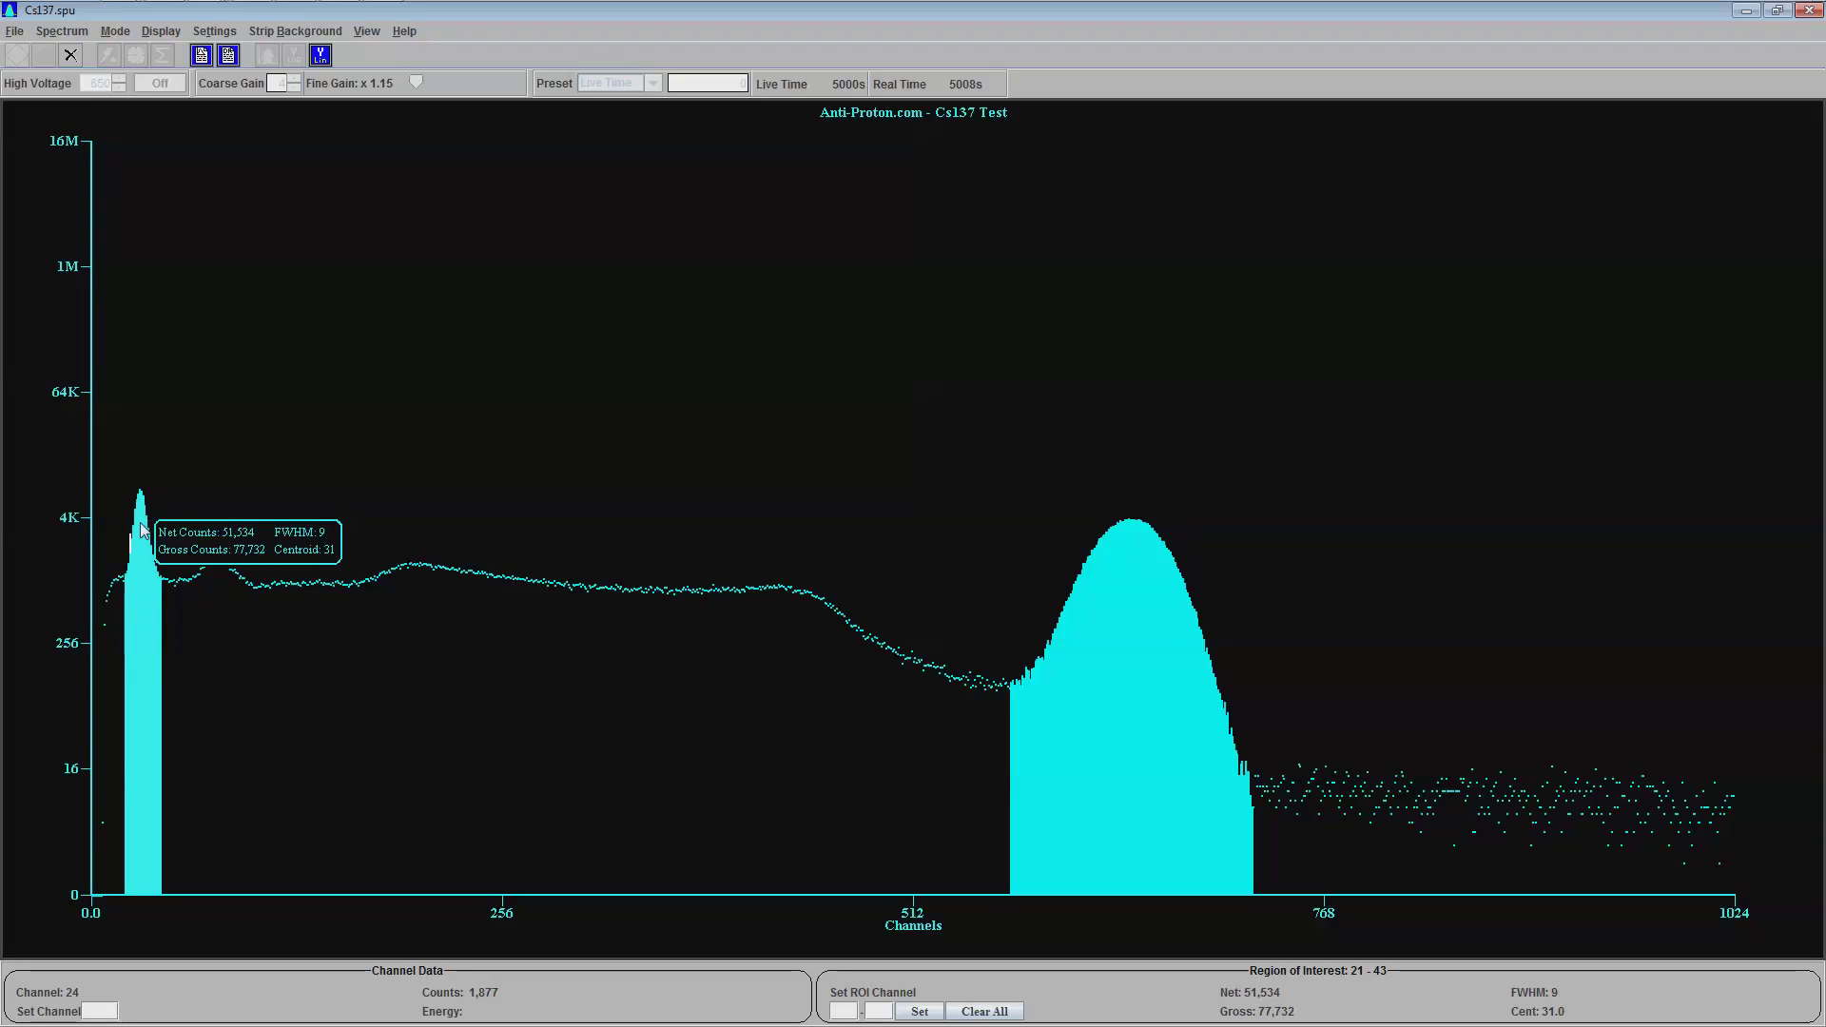
pyautogui.click(145, 541)
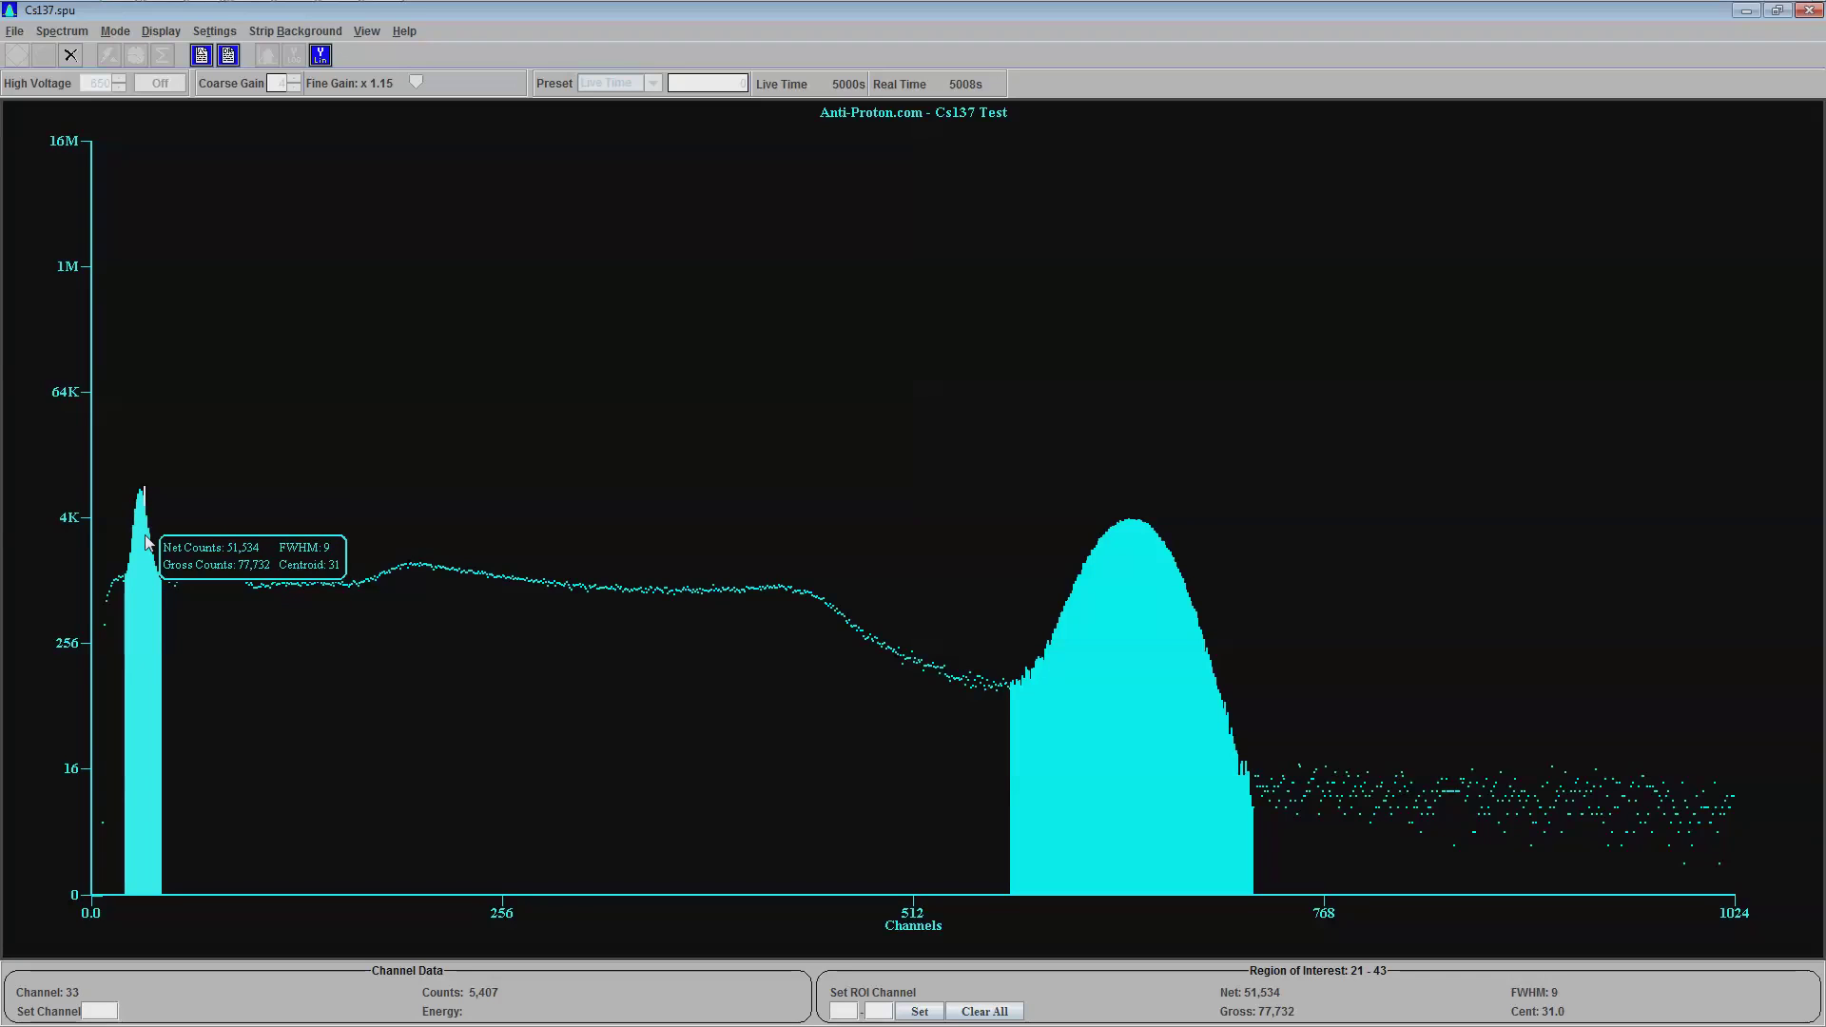
pyautogui.click(138, 683)
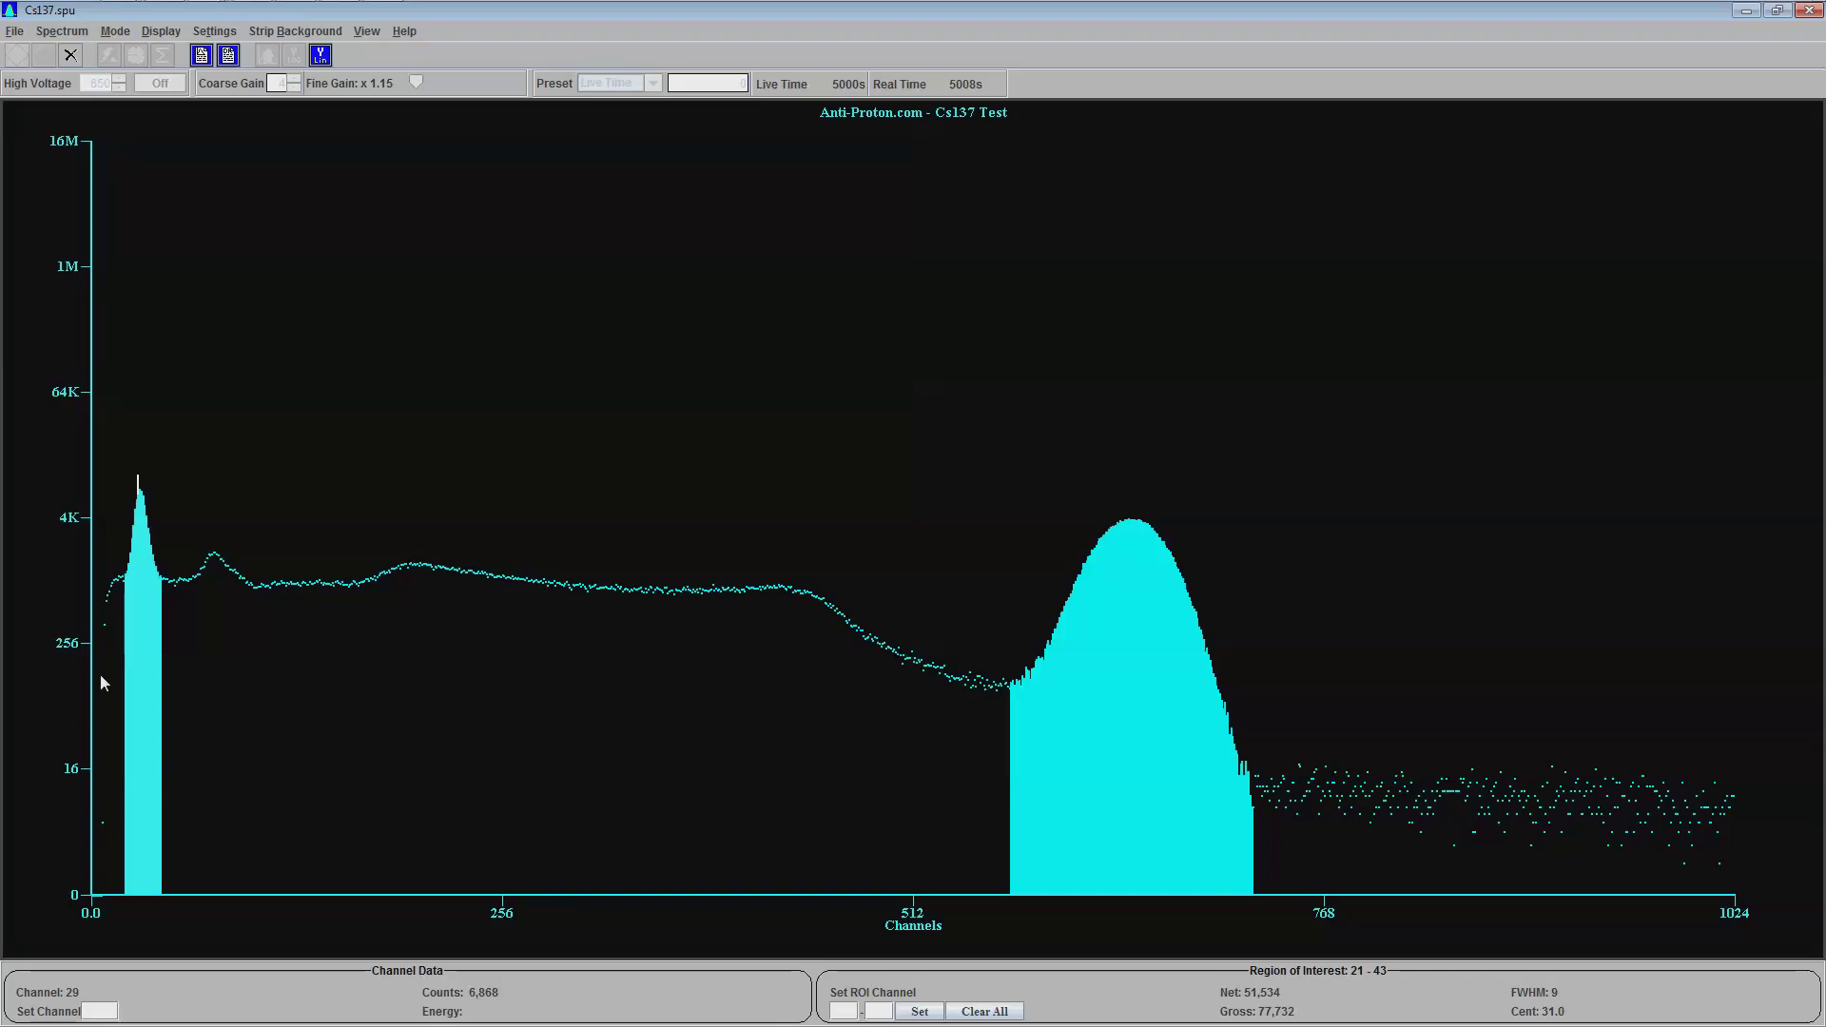
# Step: Read counts at channel 24, the first peak top, and the photopeak top at channel 646
pyautogui.click(130, 571)
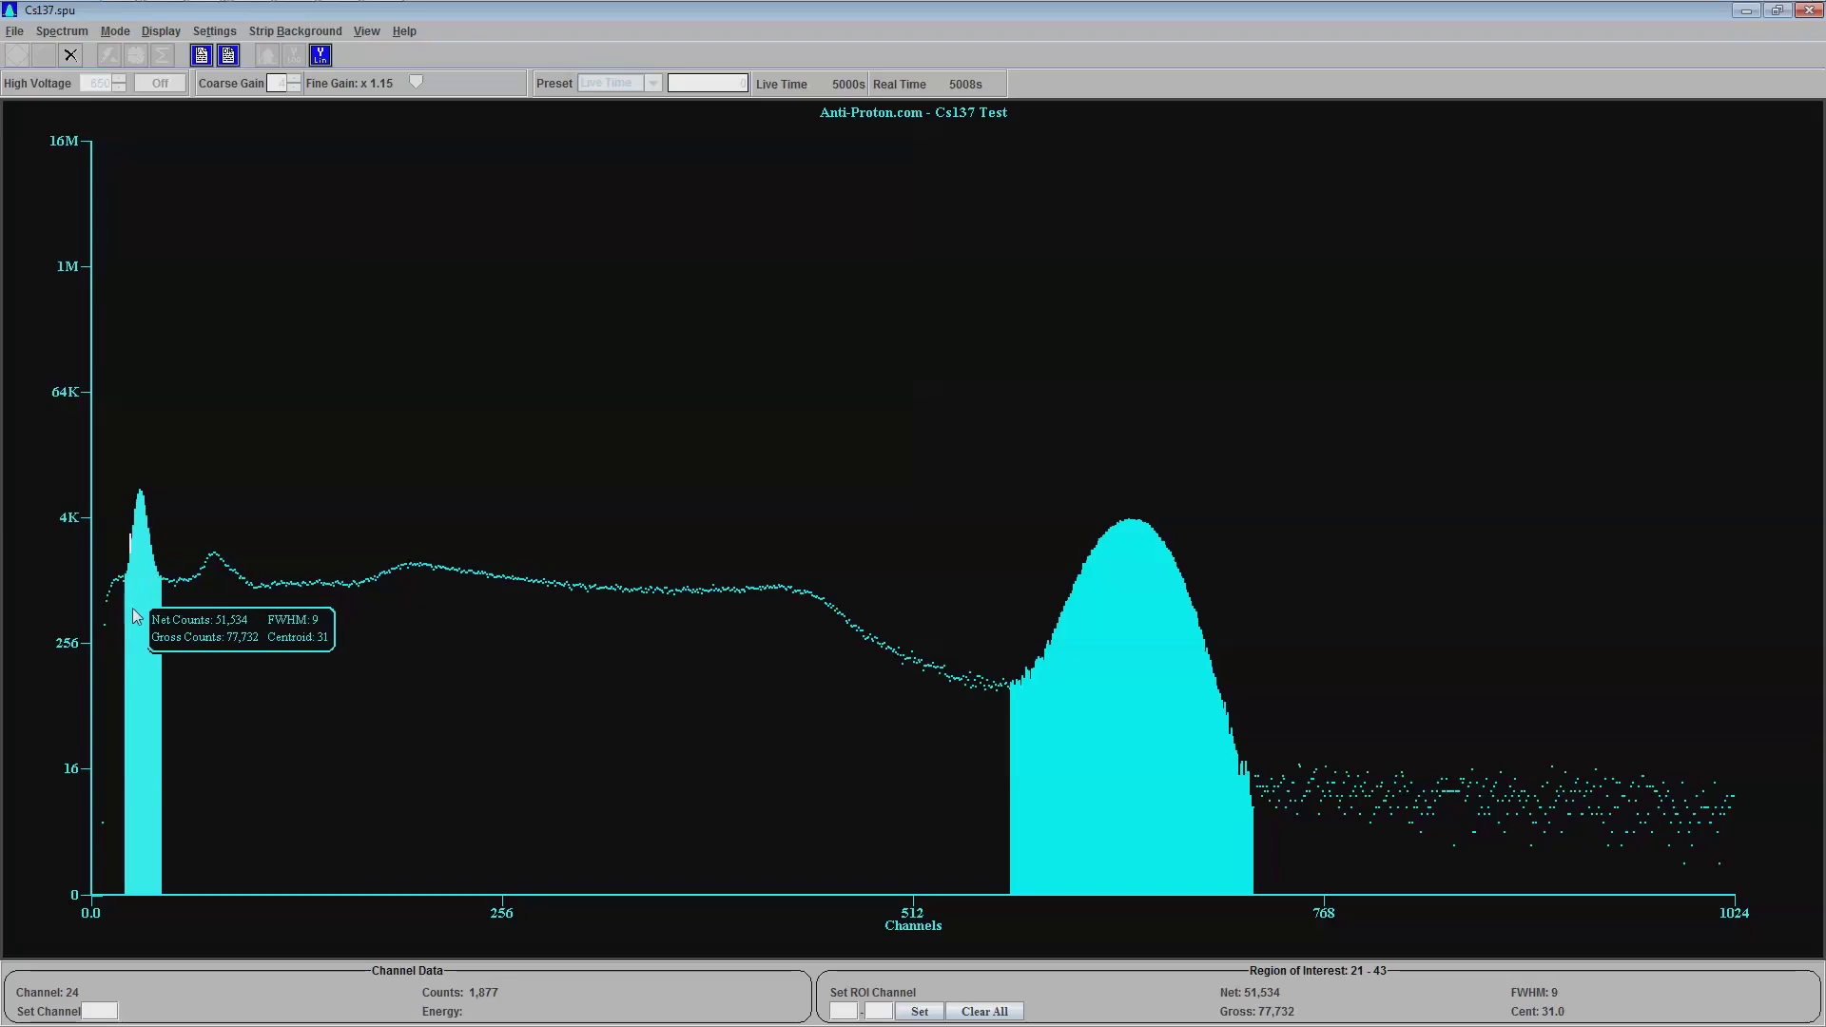
pyautogui.click(141, 490)
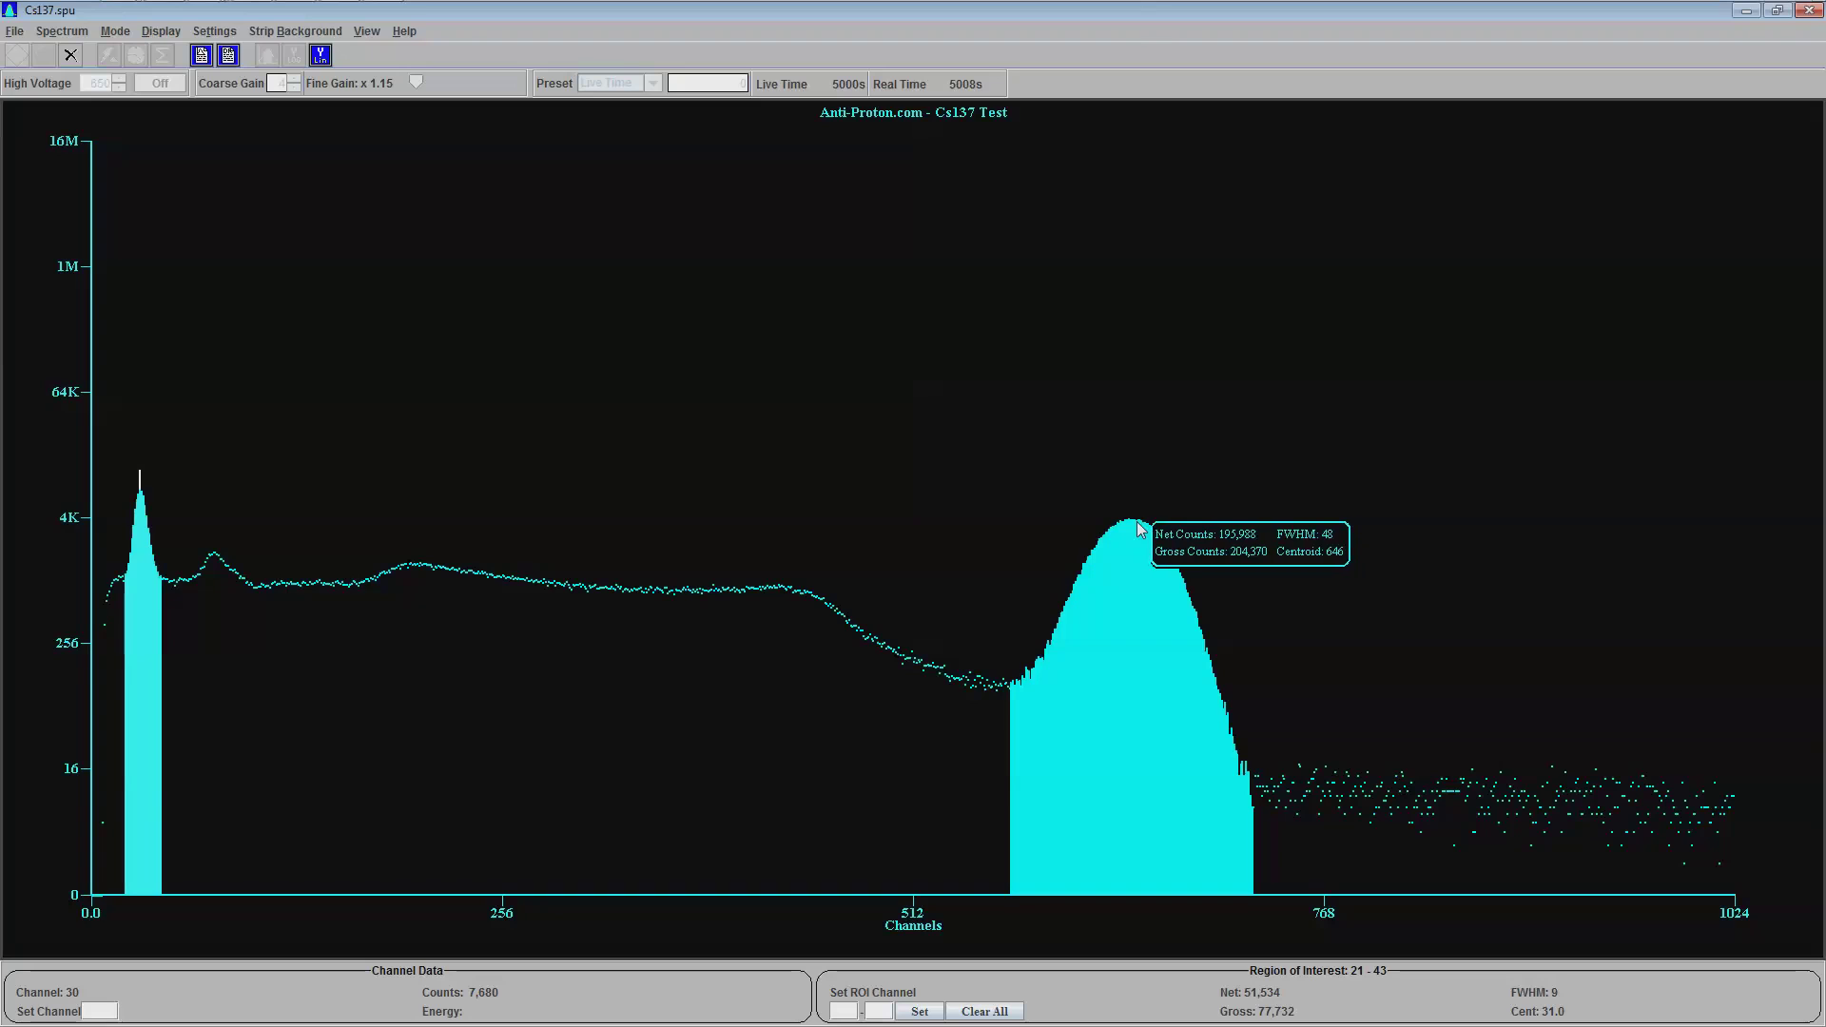
pyautogui.click(1165, 532)
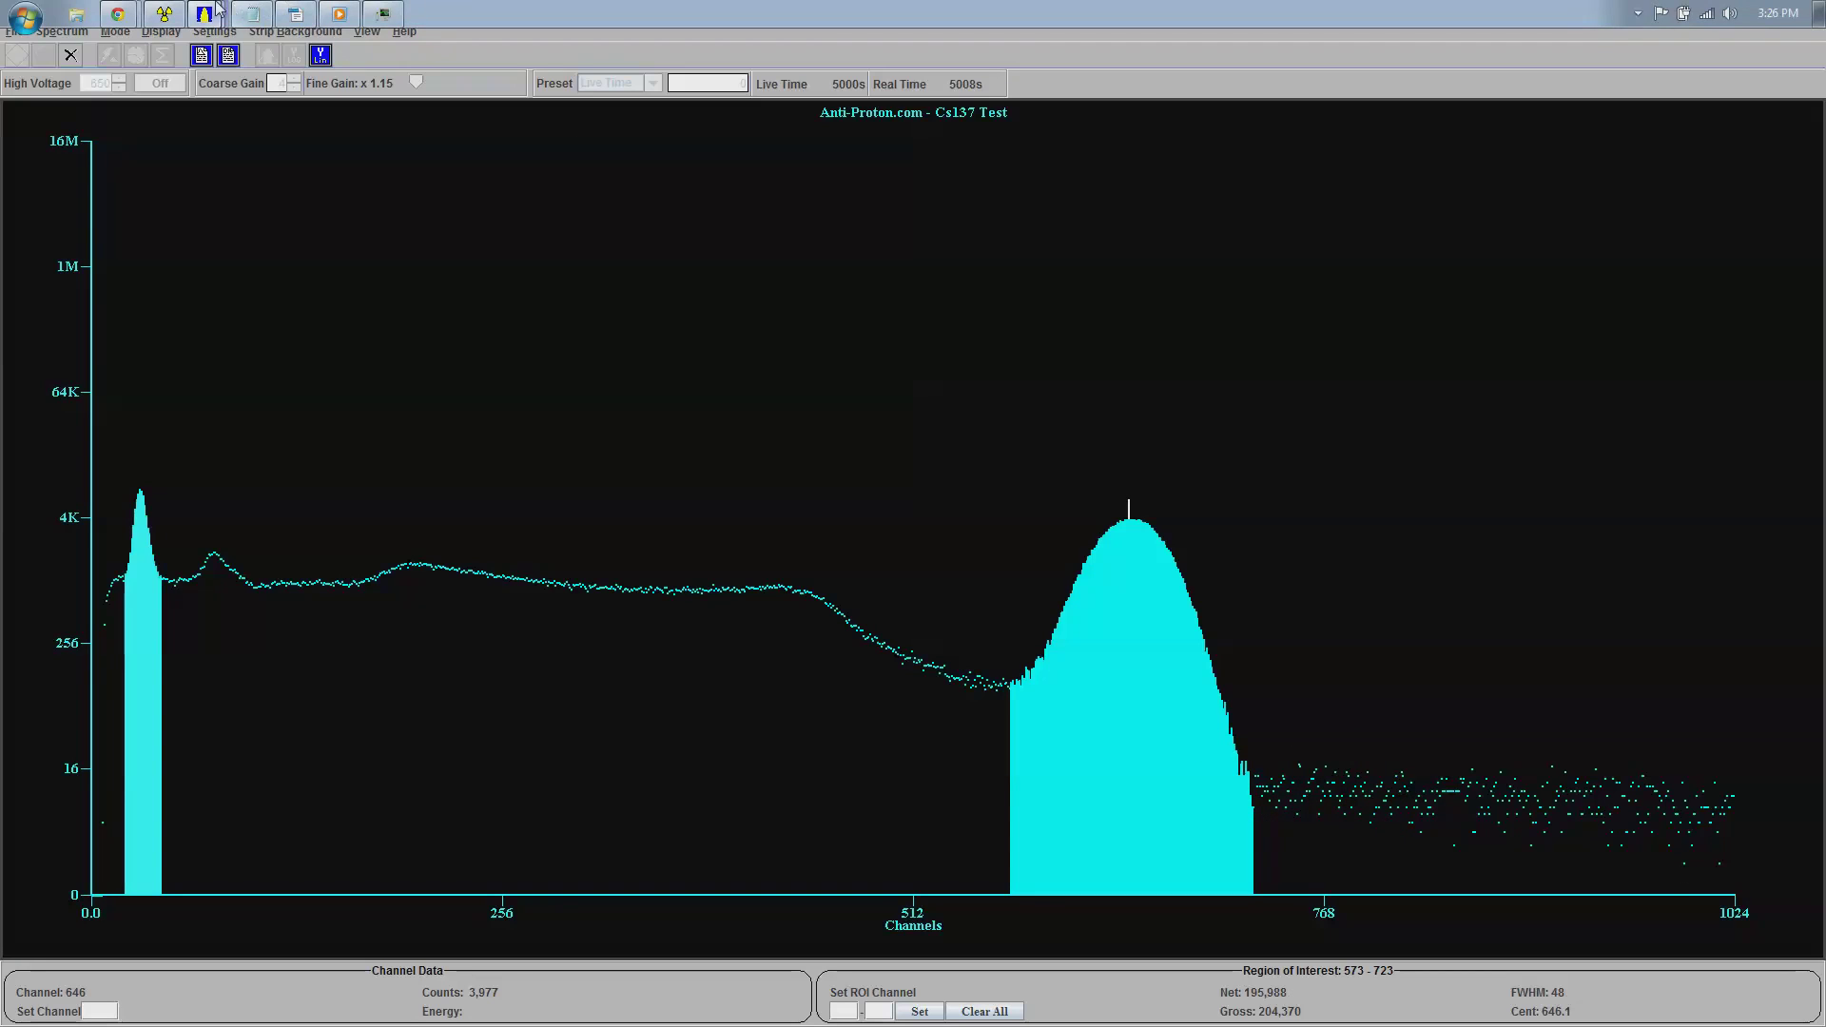
# Step: Switch to the 6_hour_background_061612.spu spectrum, read channel 839, and rescale the Y axis
pyautogui.moveTo(210, 9)
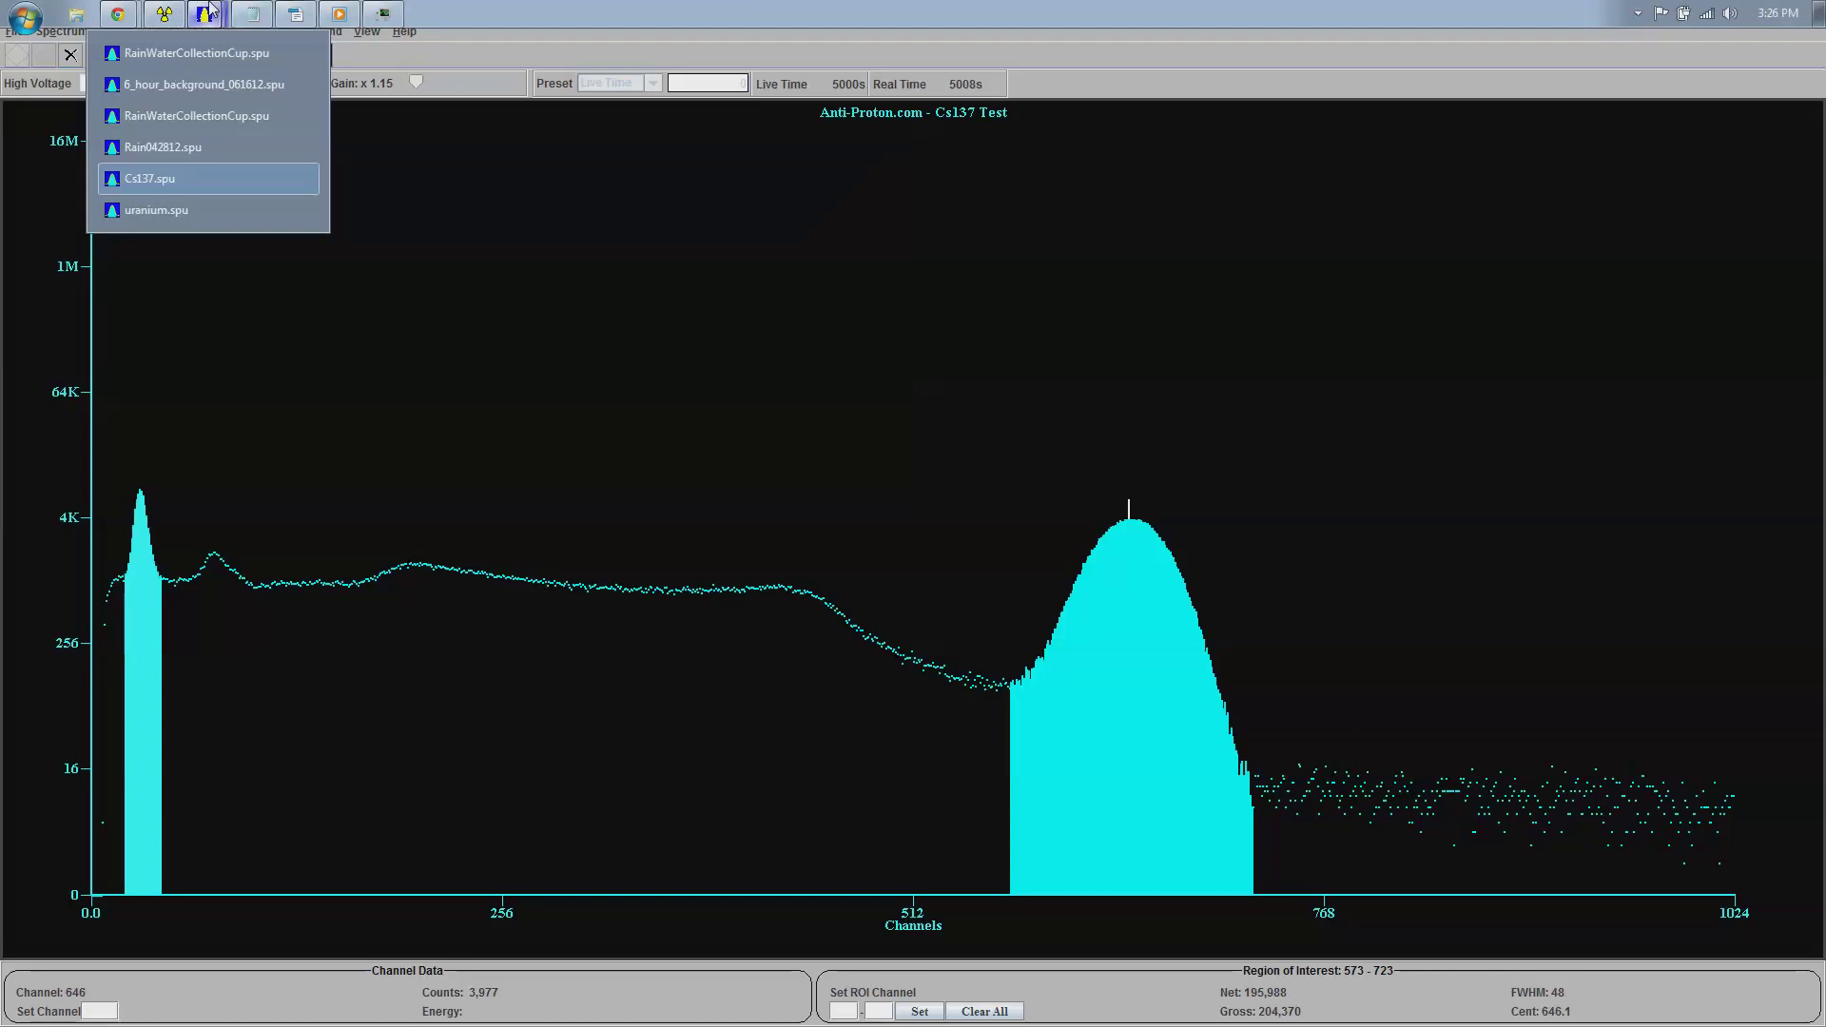
pyautogui.click(217, 95)
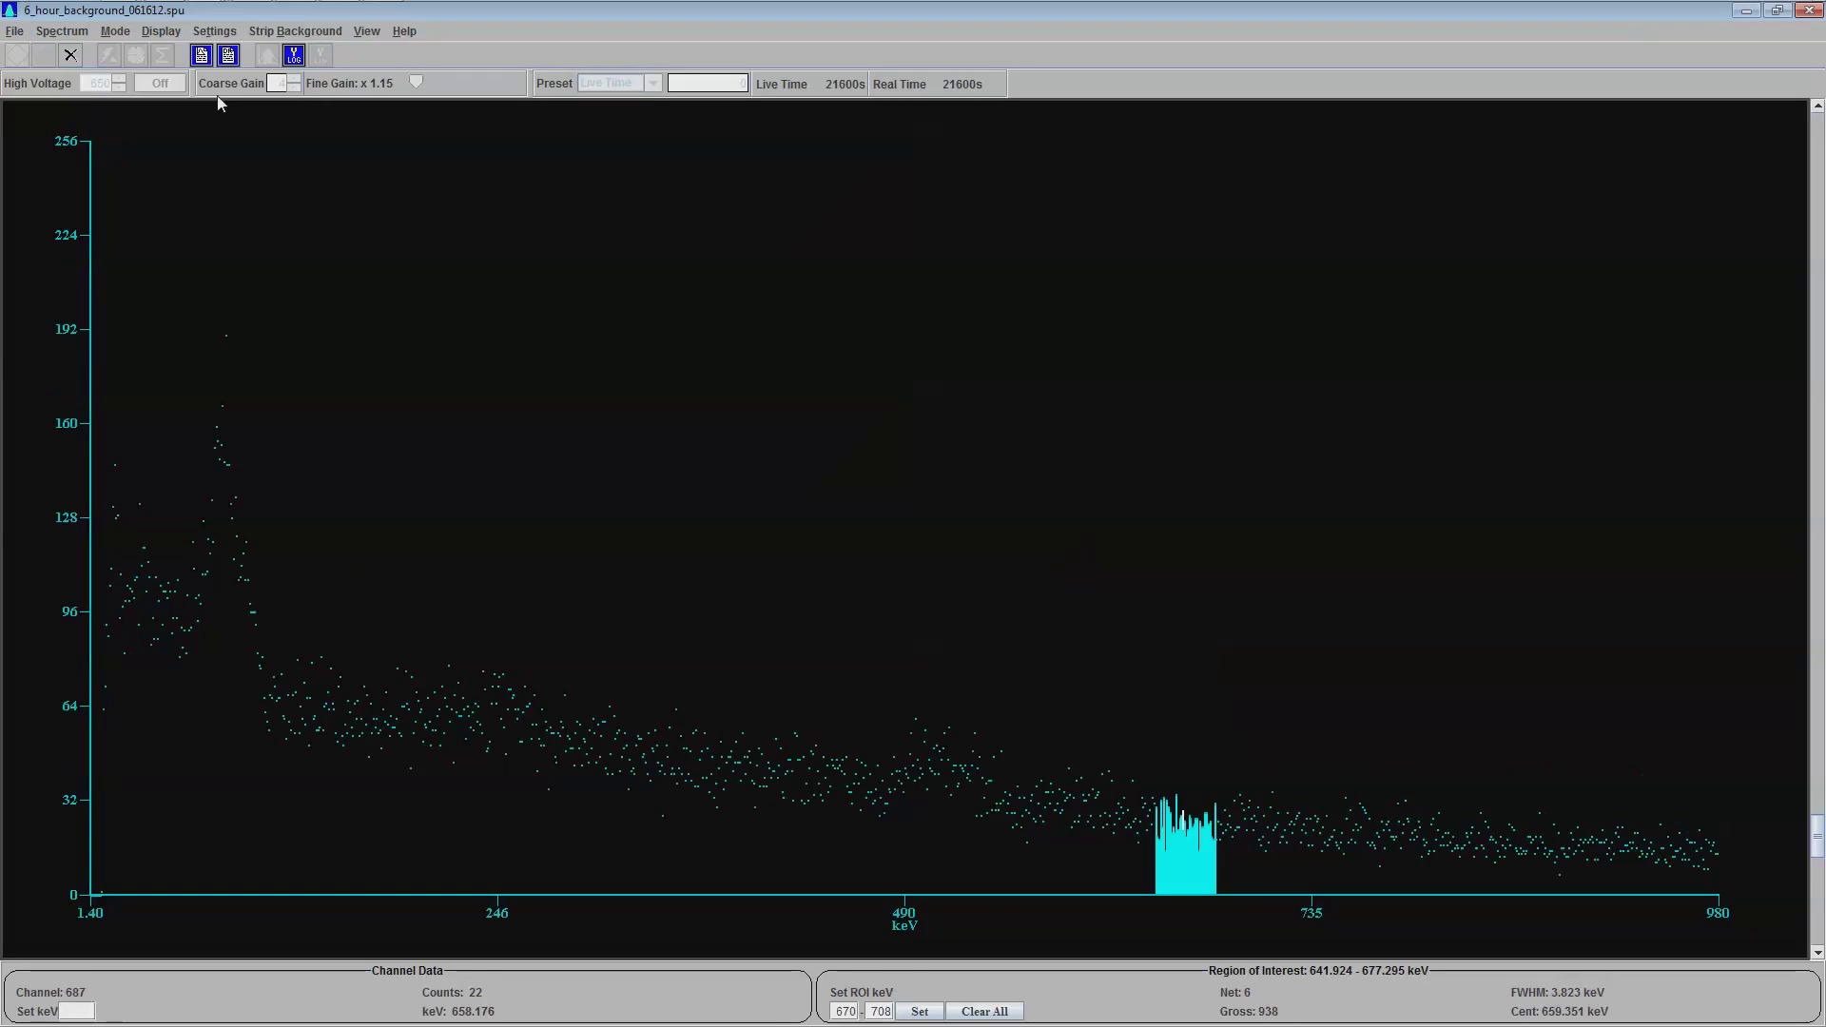
pyautogui.click(1427, 834)
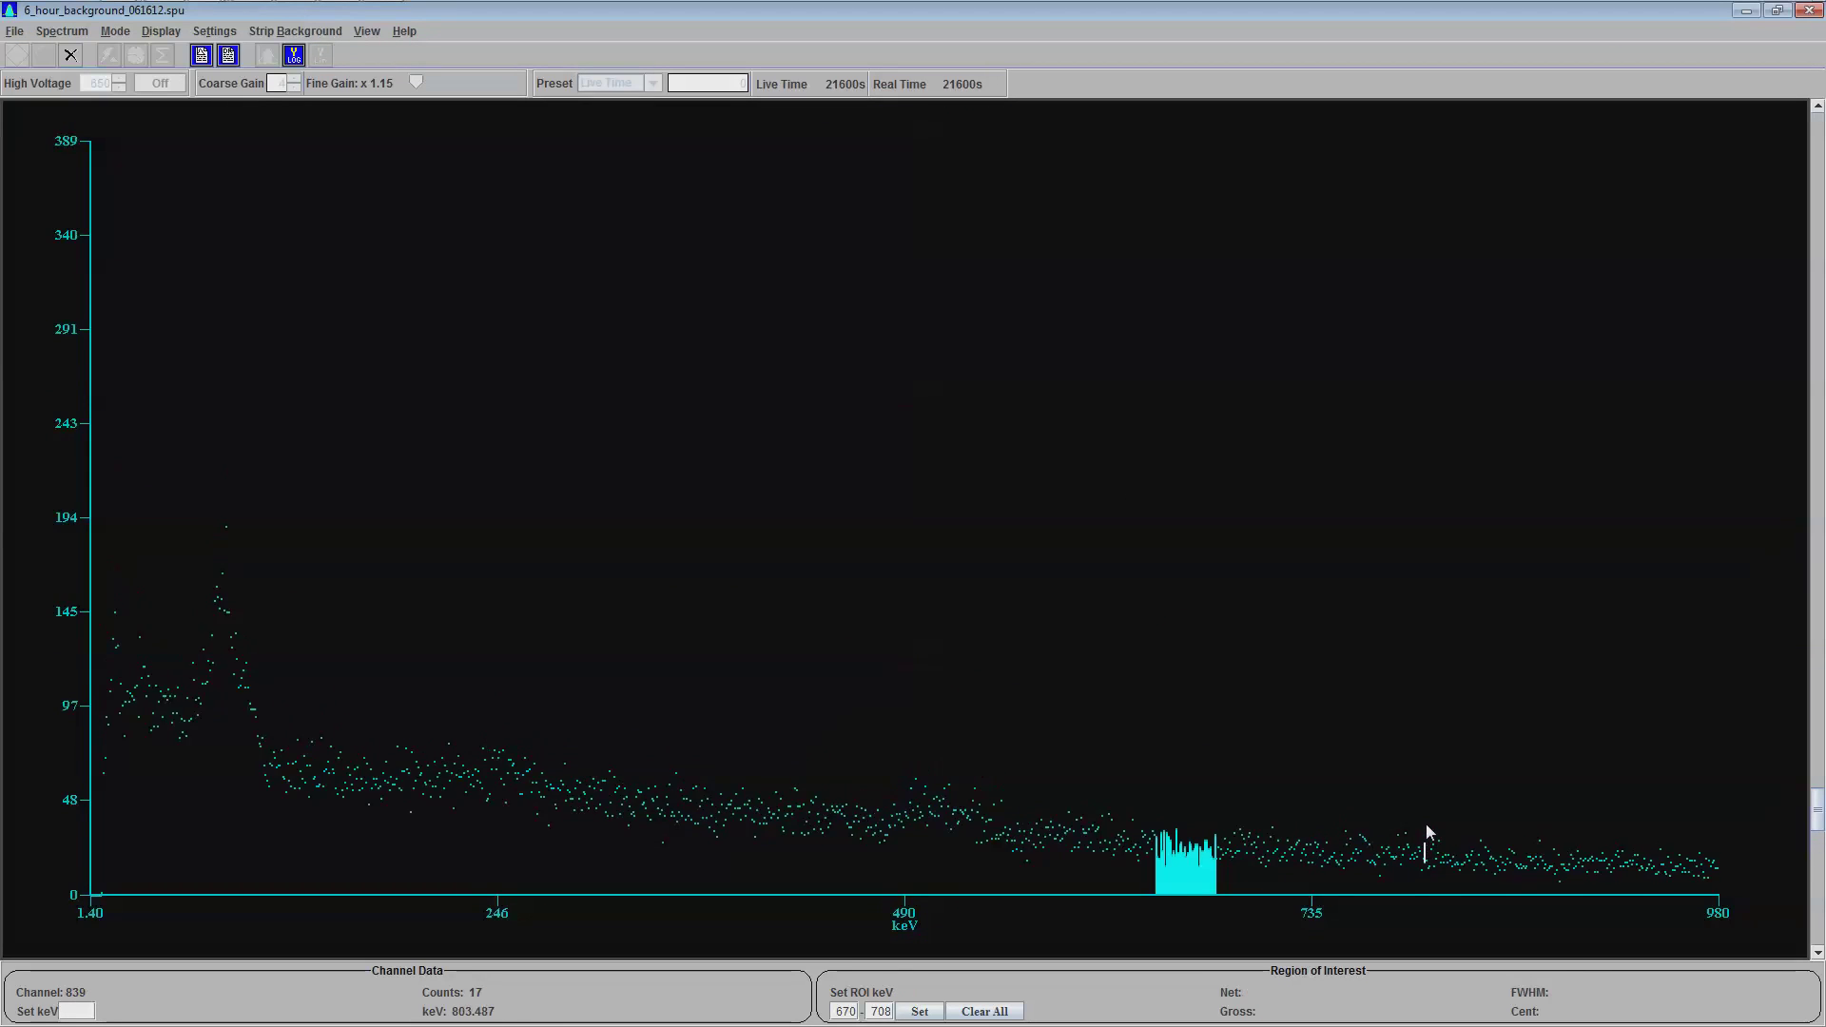
pyautogui.scroll(-2, 1427, 833)
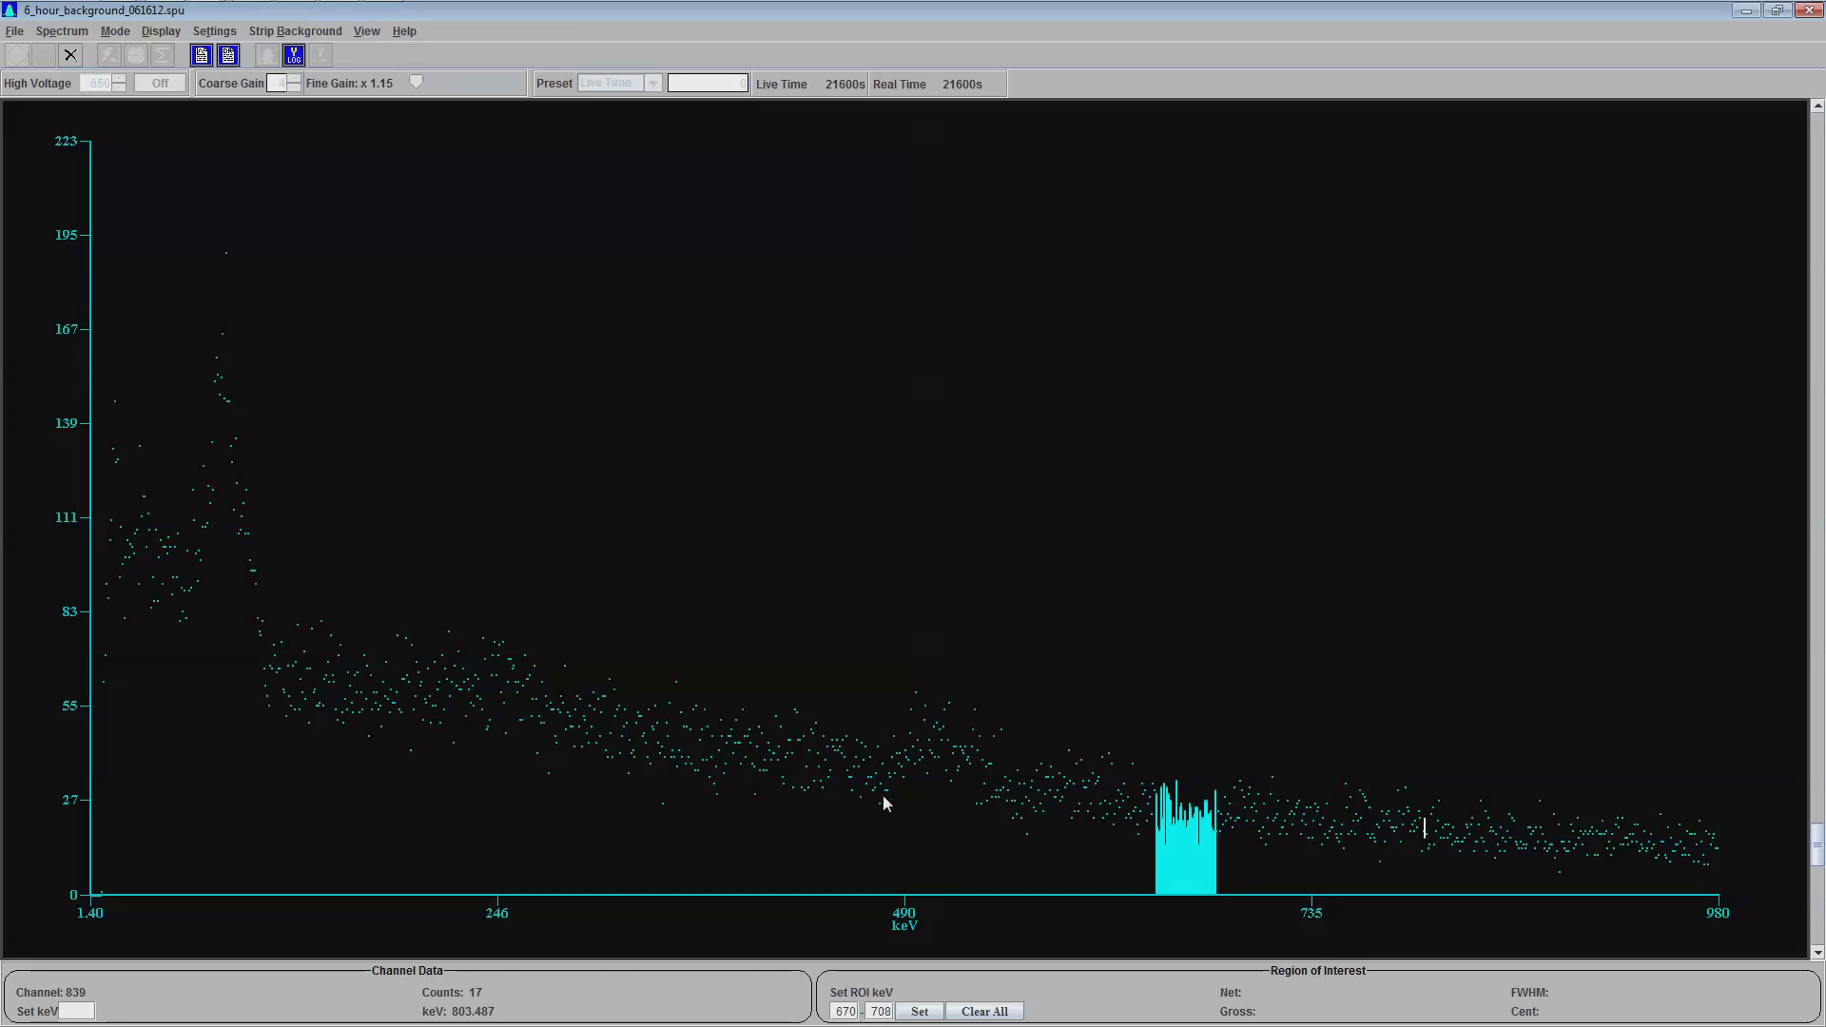
# Step: Mark an ROI around 510 keV, then a broad region below 400 keV
pyautogui.moveTo(885, 802); pyautogui.dragTo(994, 818)
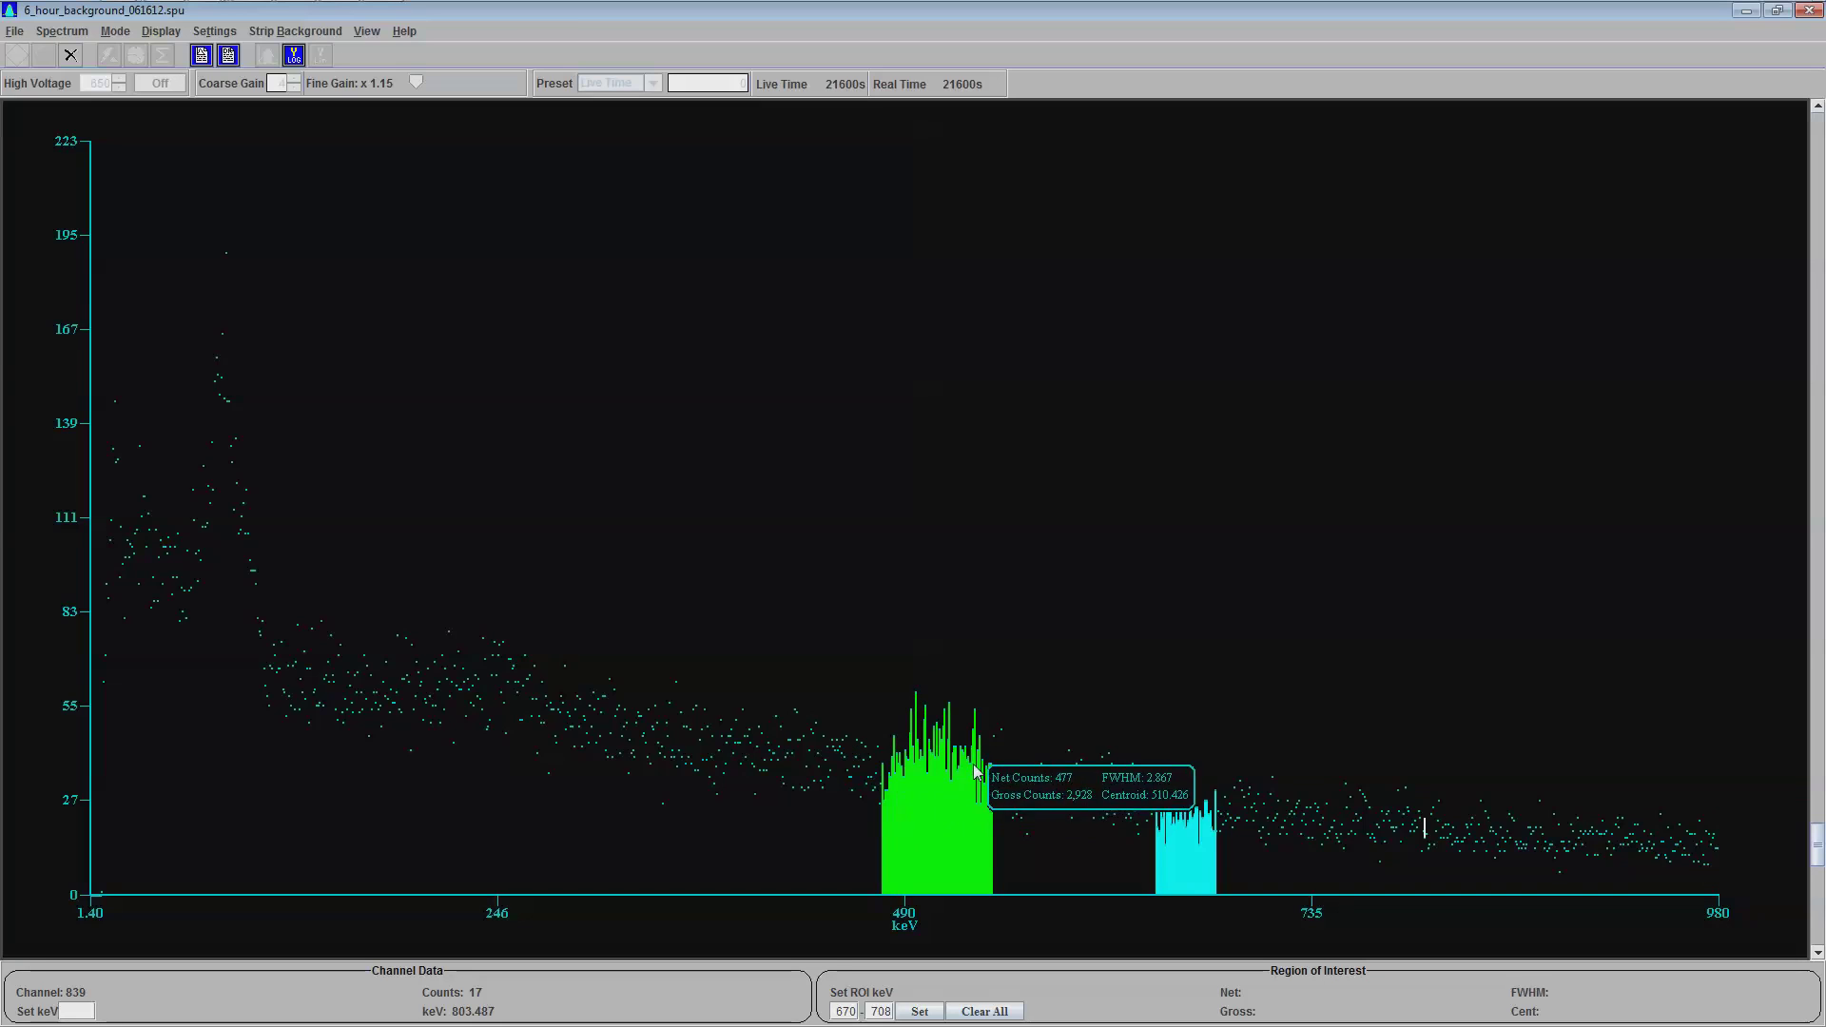
pyautogui.moveTo(928, 836)
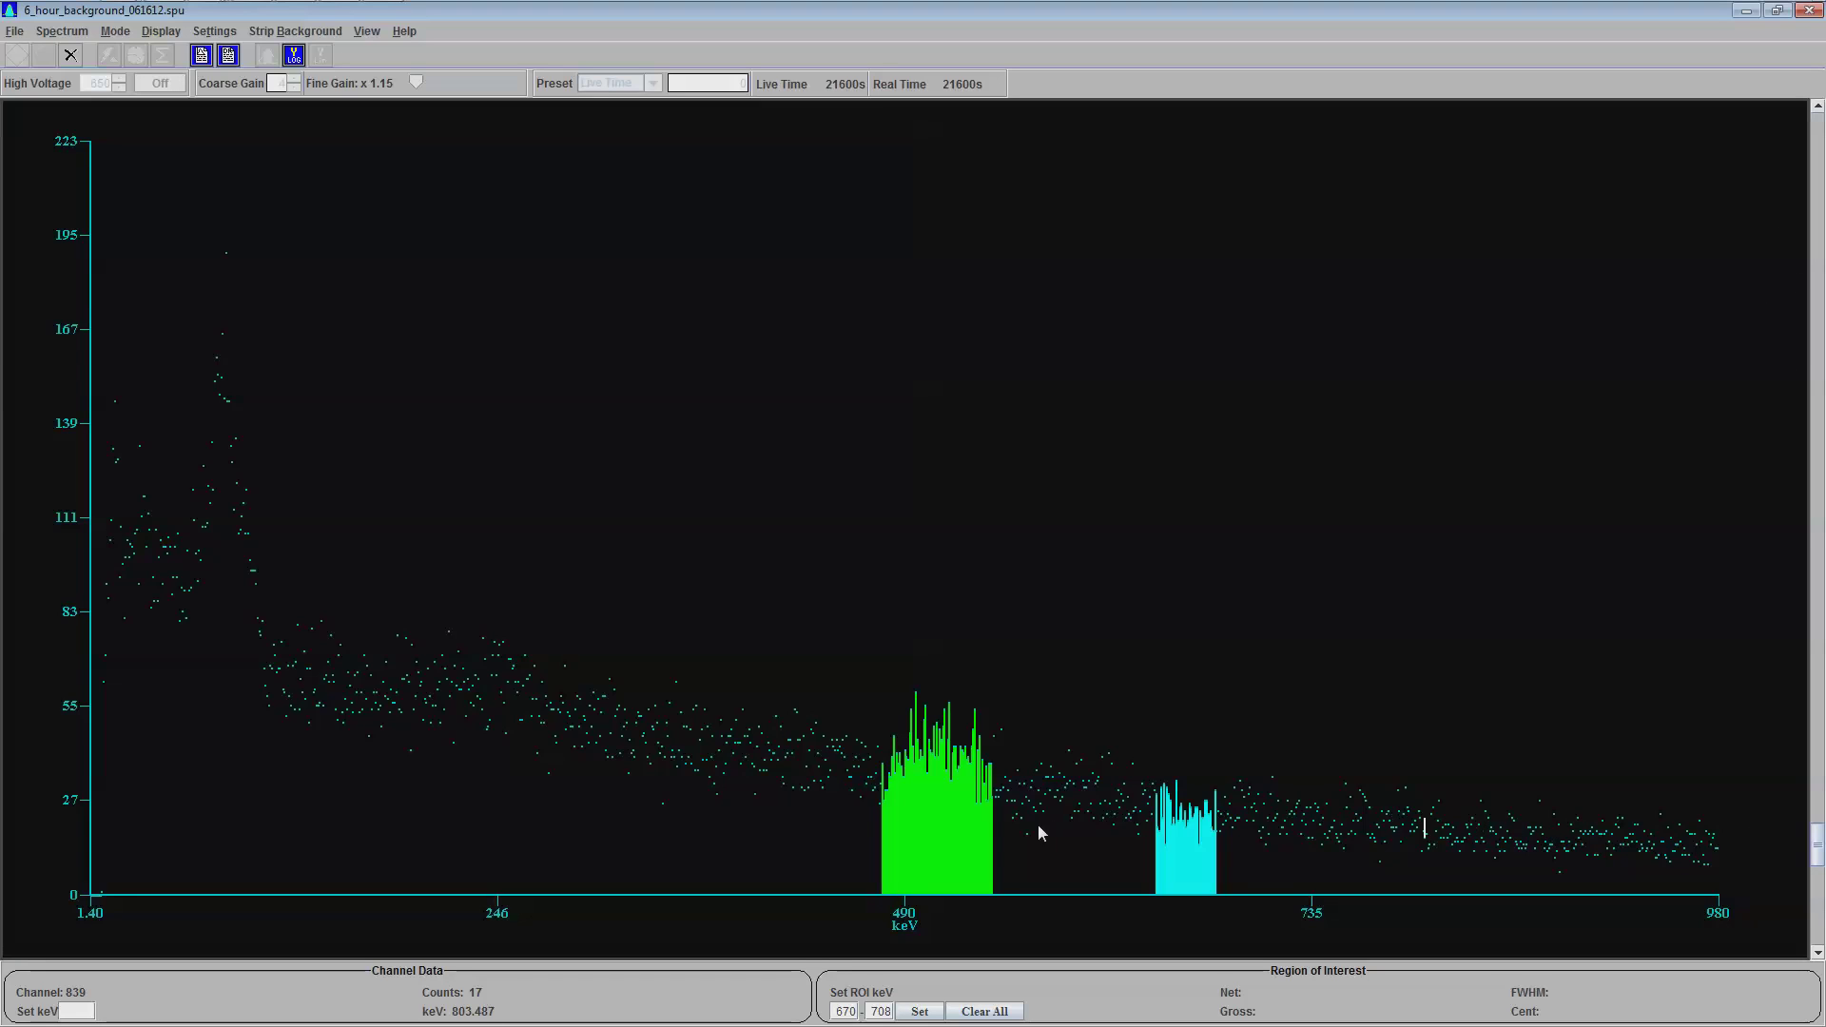
pyautogui.scroll(-3, 951, 761)
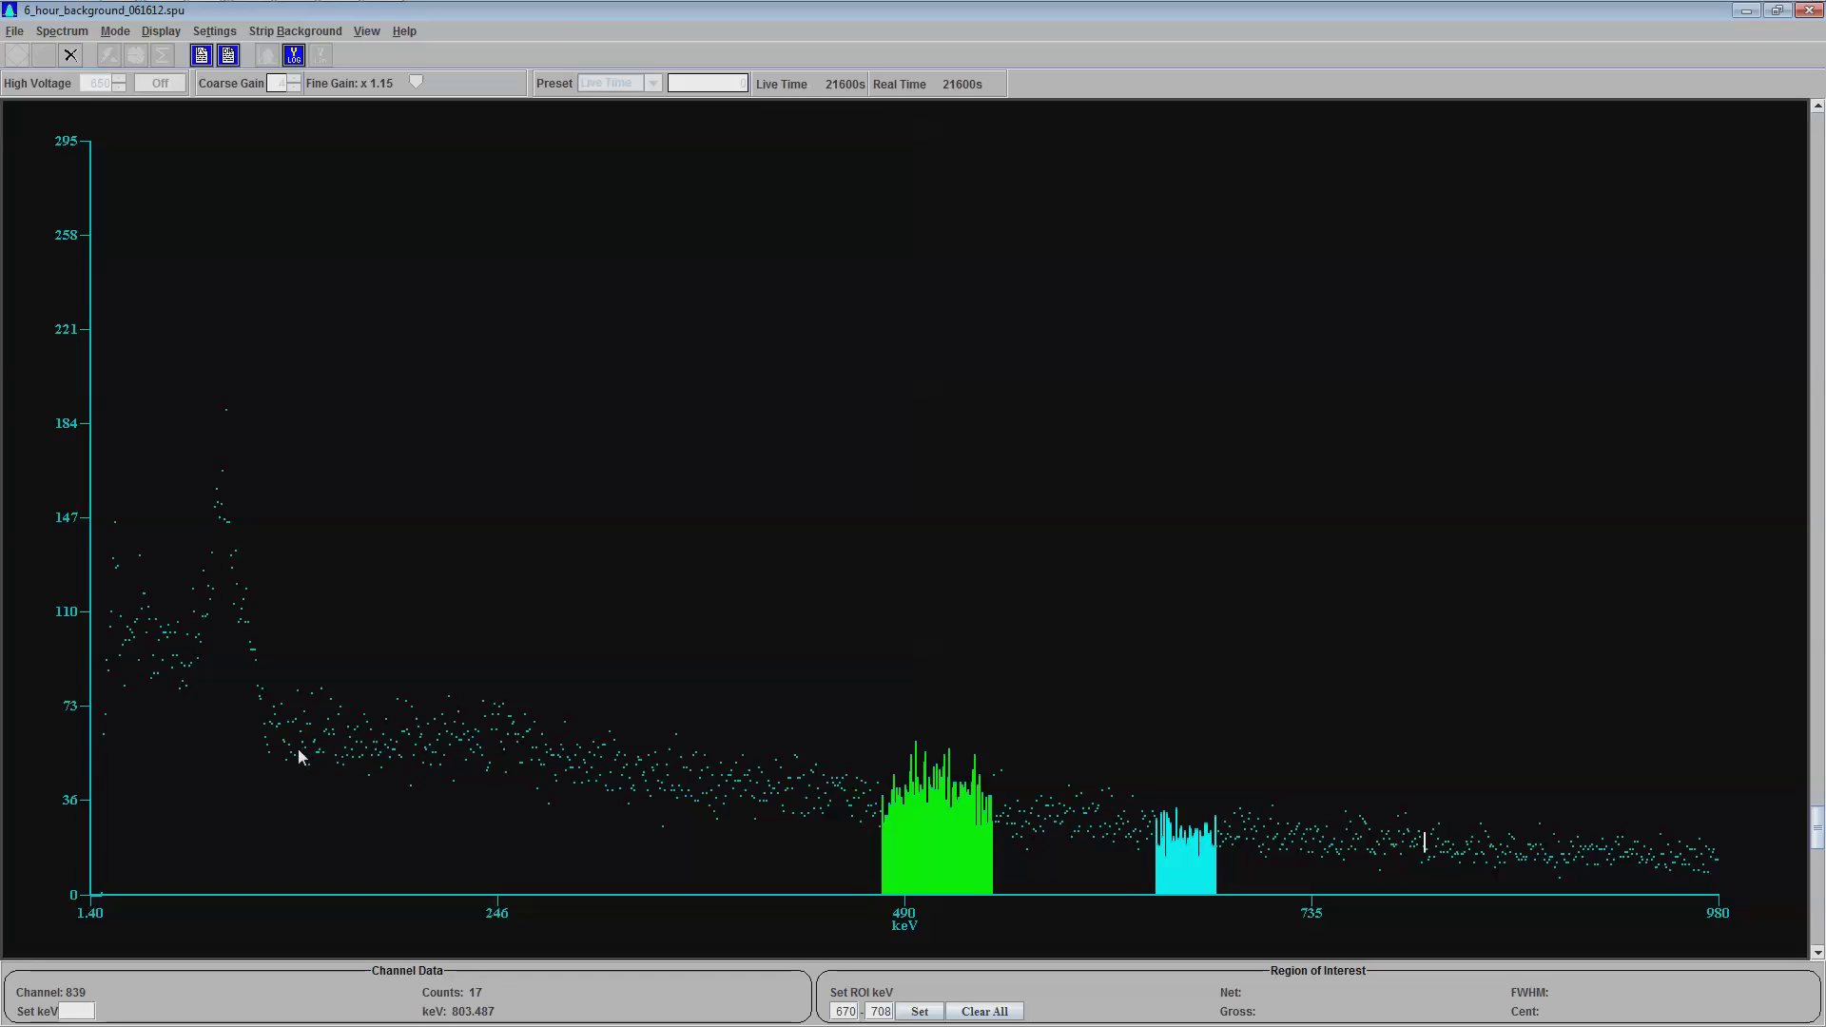
pyautogui.moveTo(297, 756); pyautogui.dragTo(737, 844)
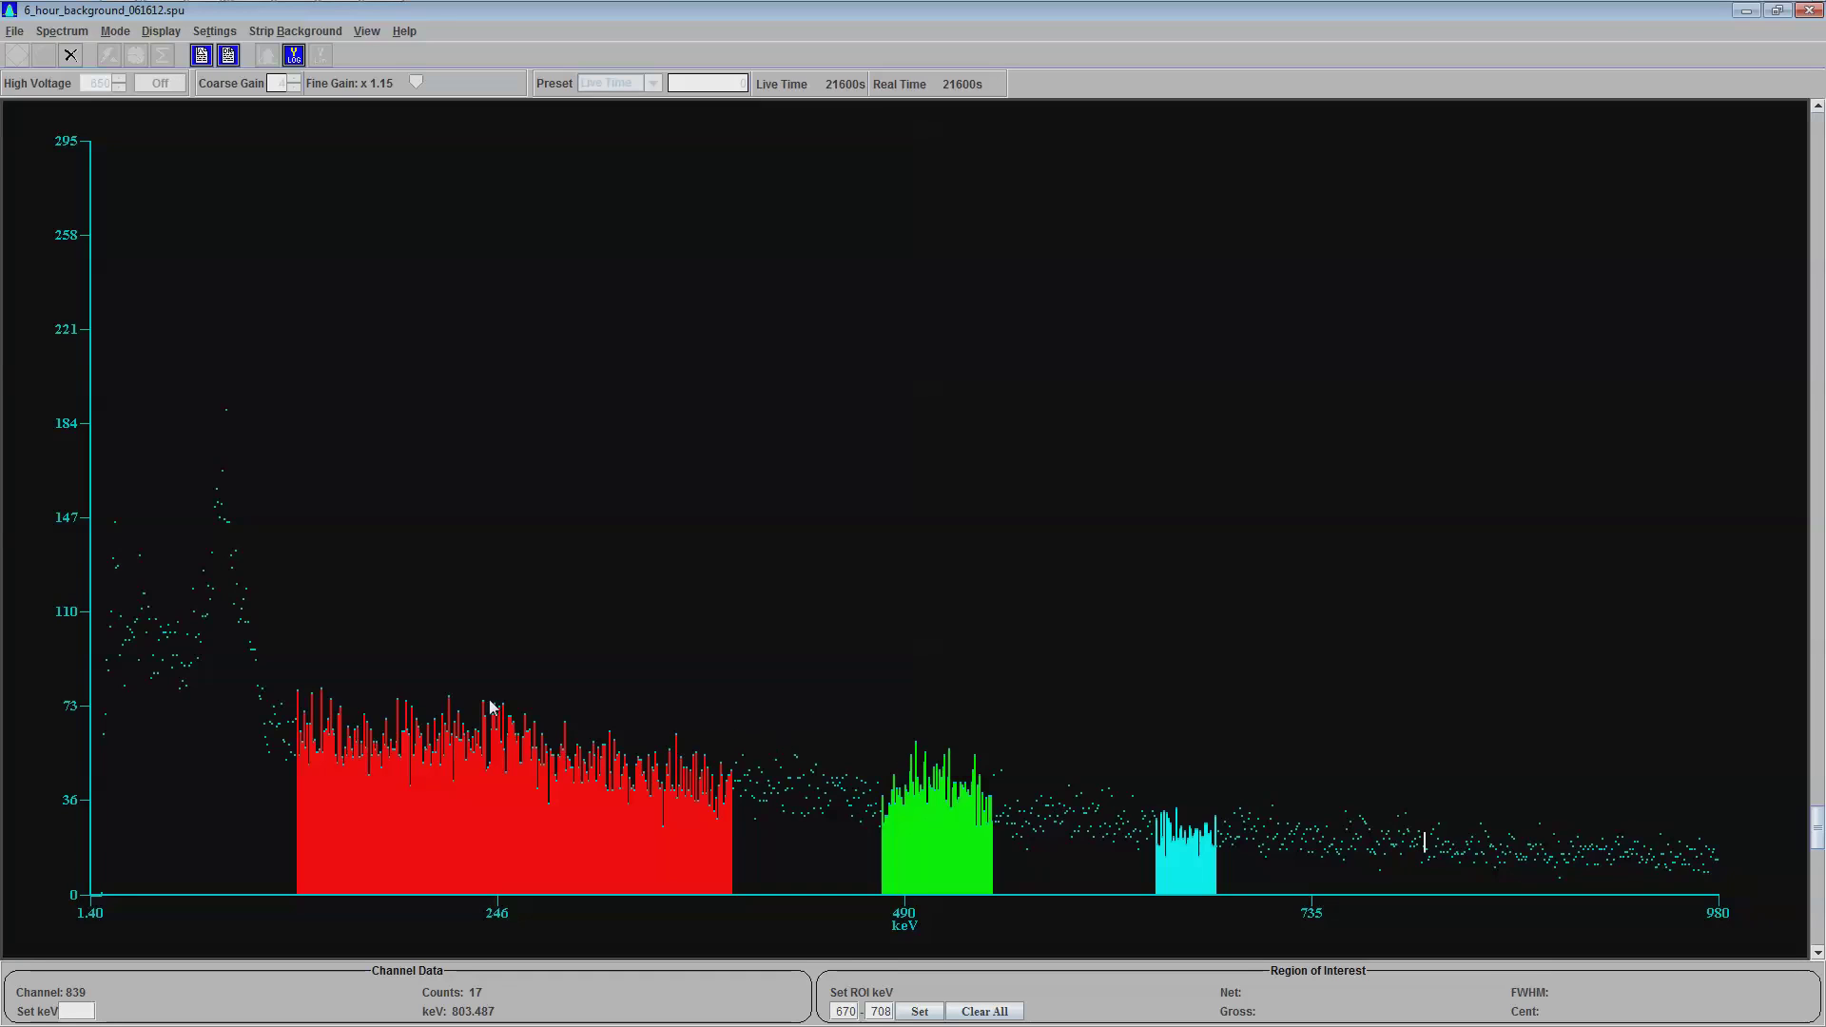
# Step: Mark ROIs over the 12–48 keV lowest energies and the tall peak near 82 keV
pyautogui.moveTo(171, 651); pyautogui.dragTo(111, 661)
pyautogui.moveTo(115, 749)
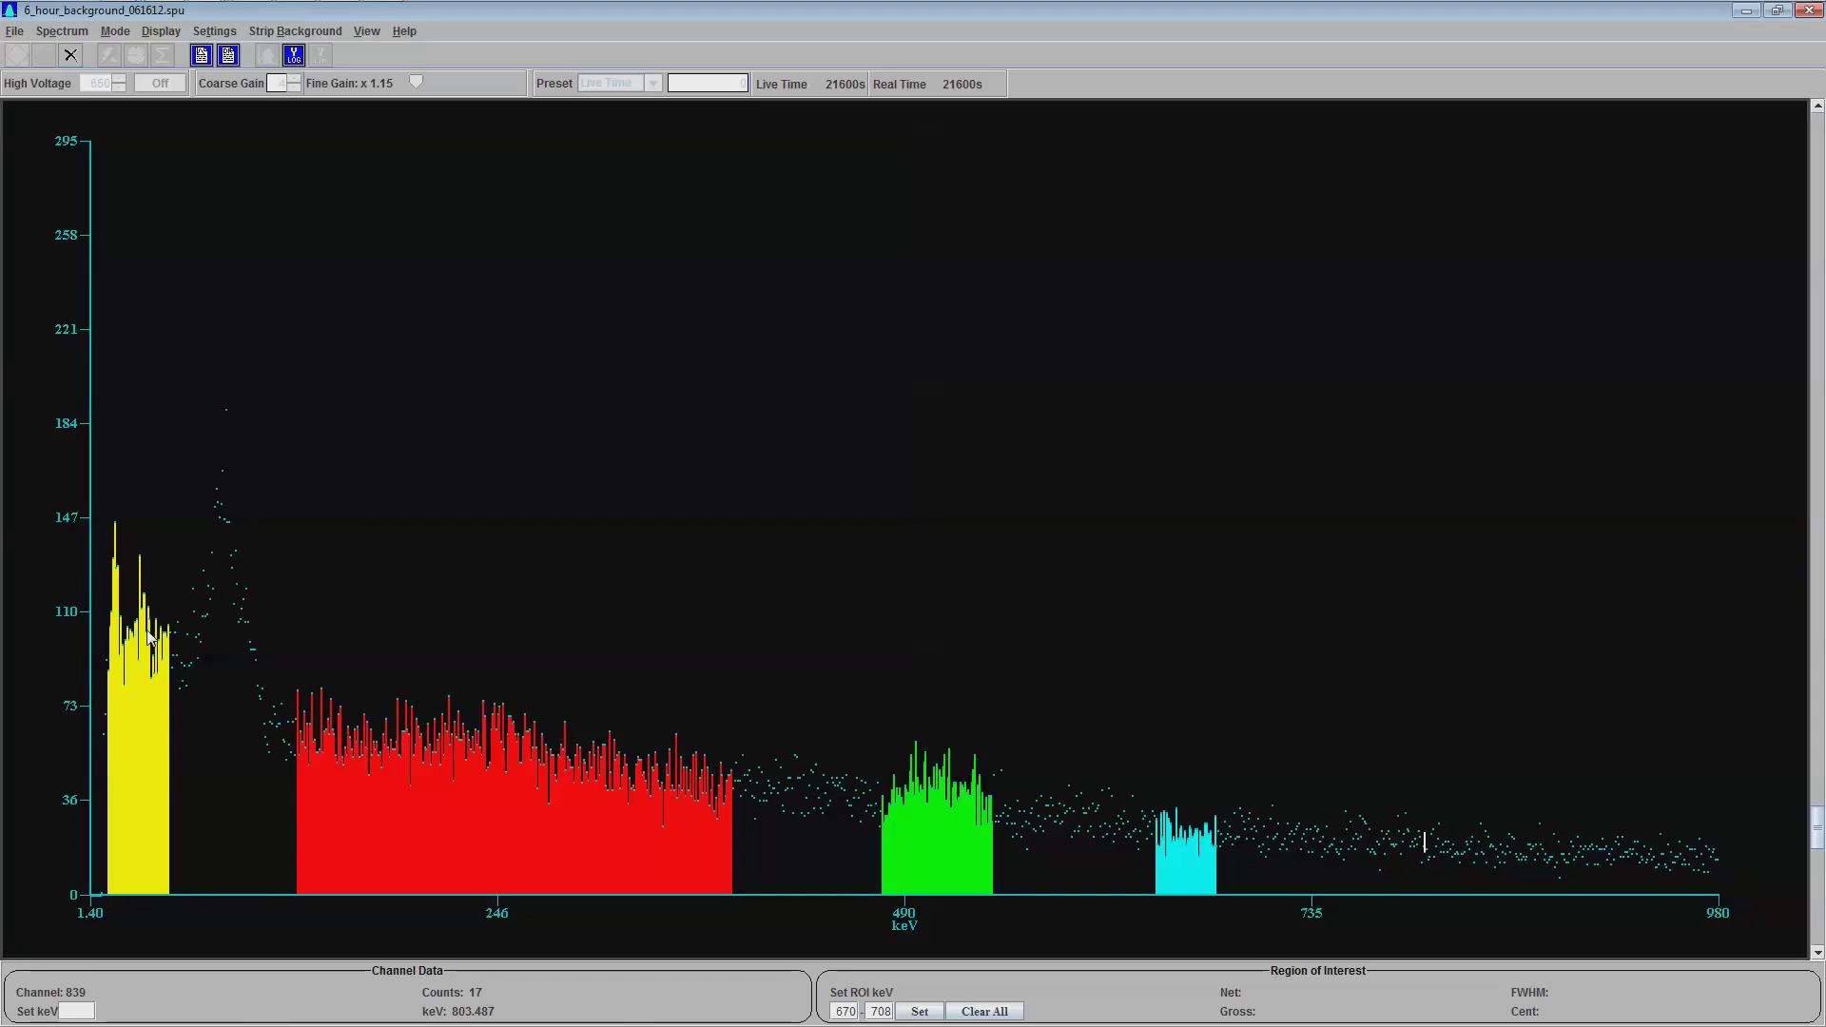
pyautogui.click(140, 571)
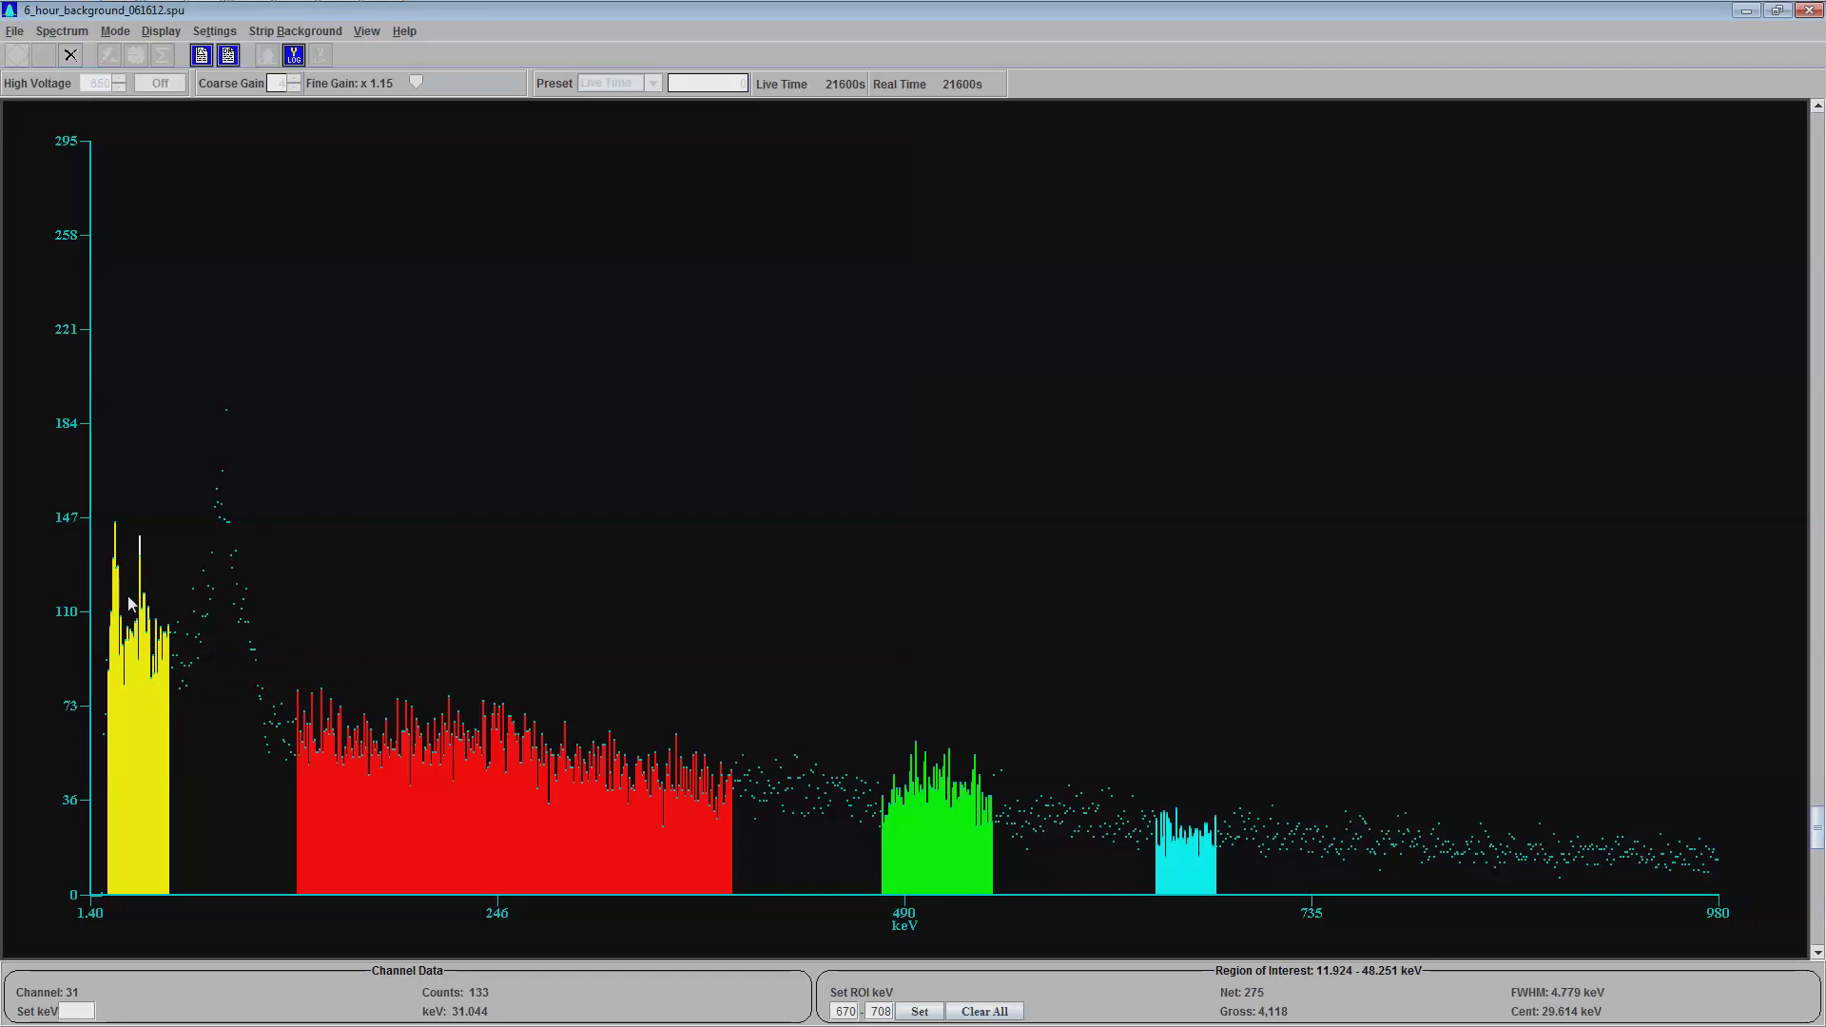
pyautogui.moveTo(181, 695); pyautogui.dragTo(271, 738)
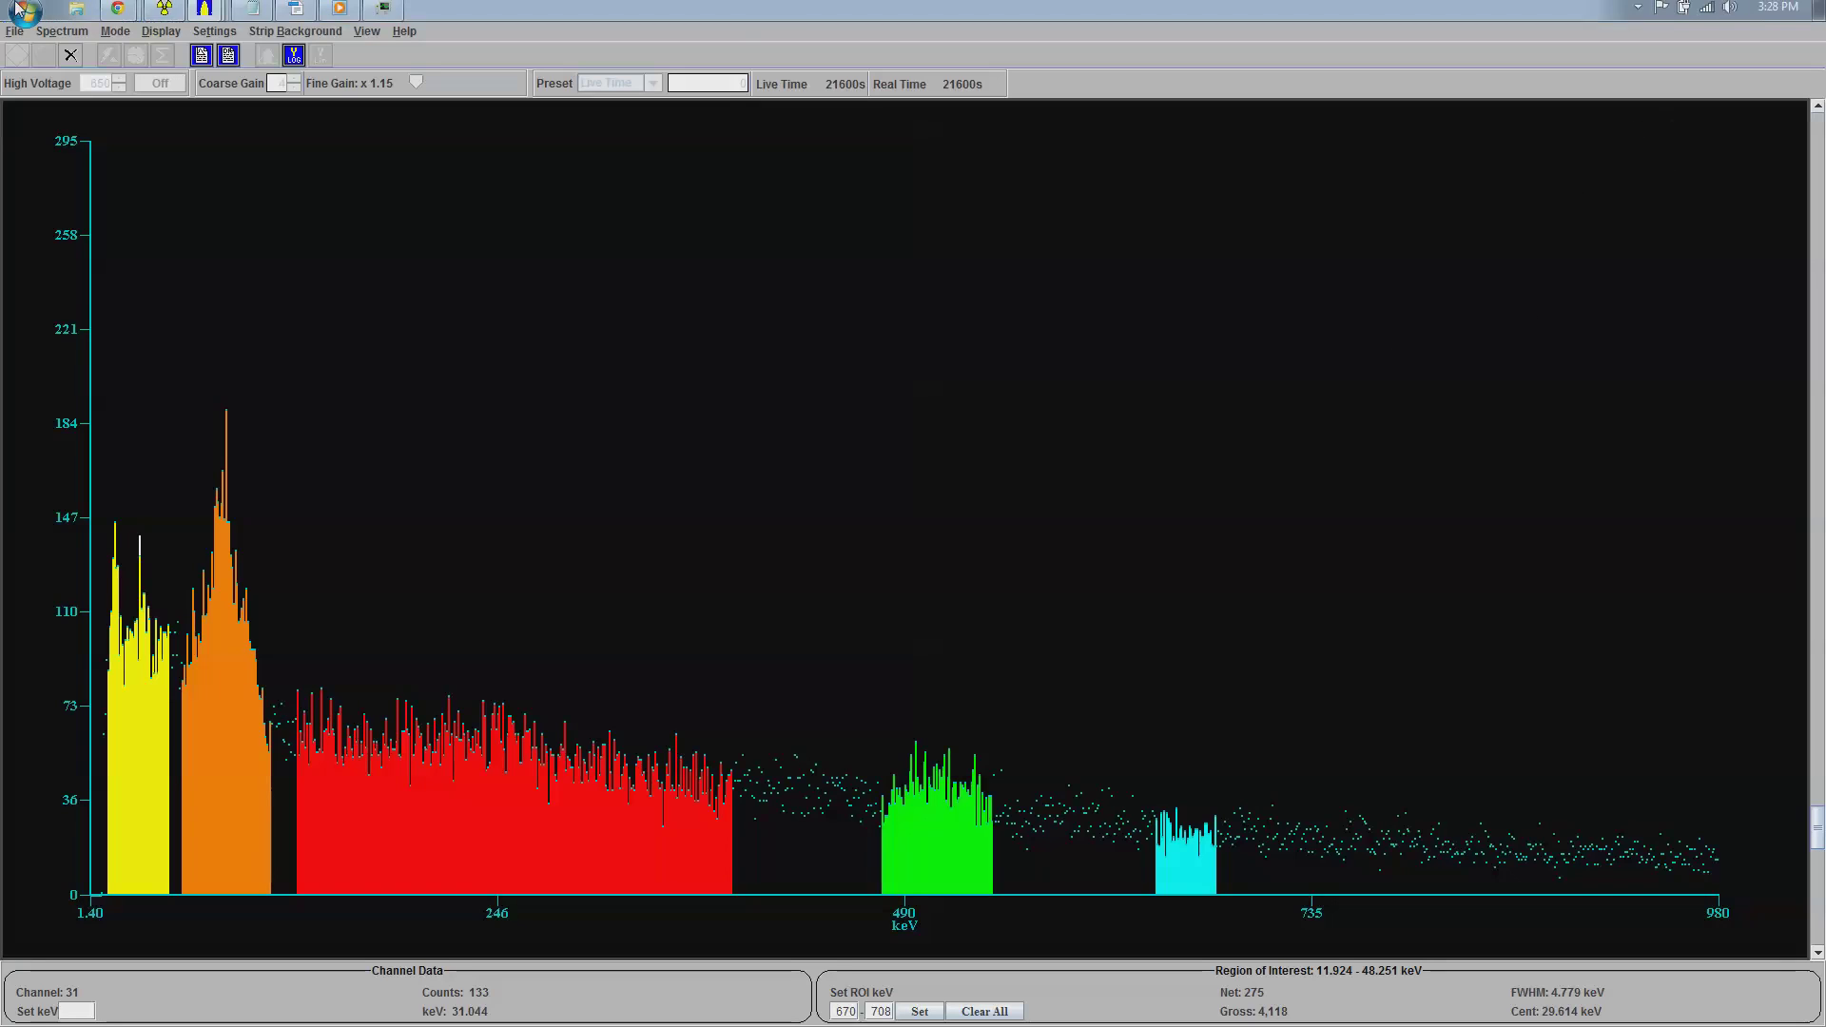
pyautogui.moveTo(218, 19)
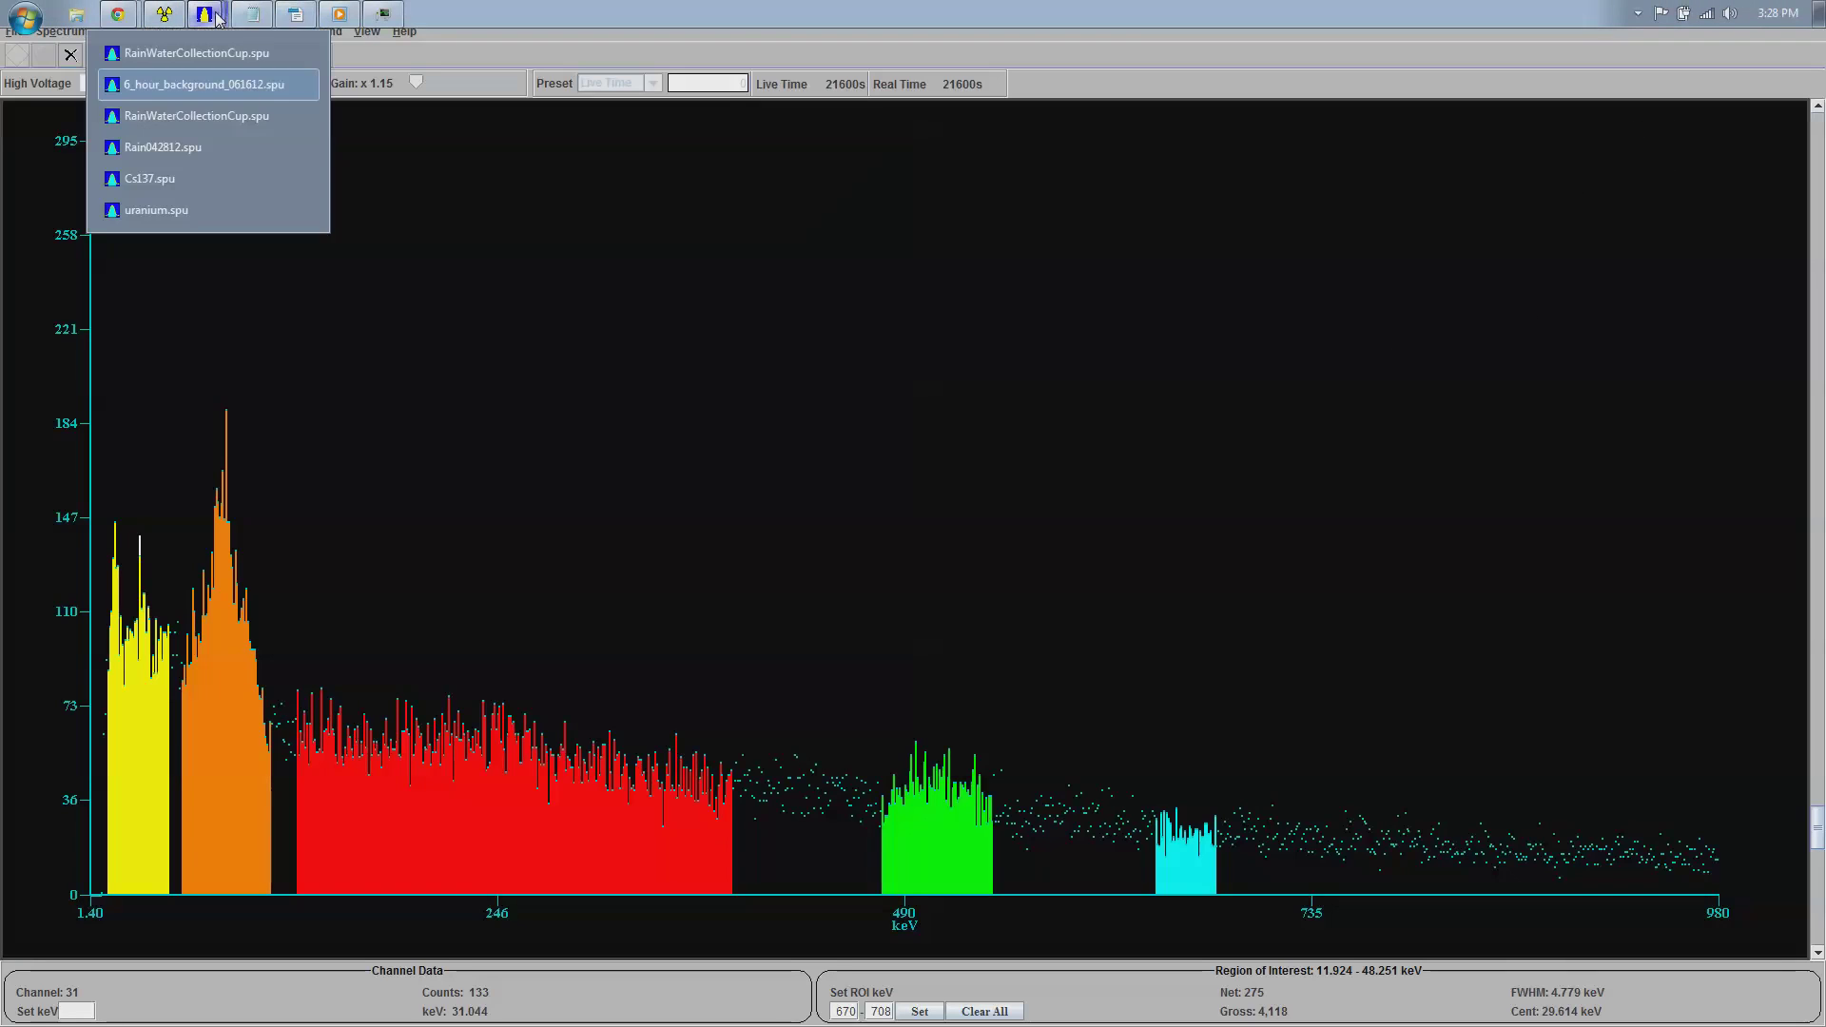
# Step: Switch to the RainWaterCollectionCup.spu spectrum and read the counts near 926 keV
pyautogui.click(196, 117)
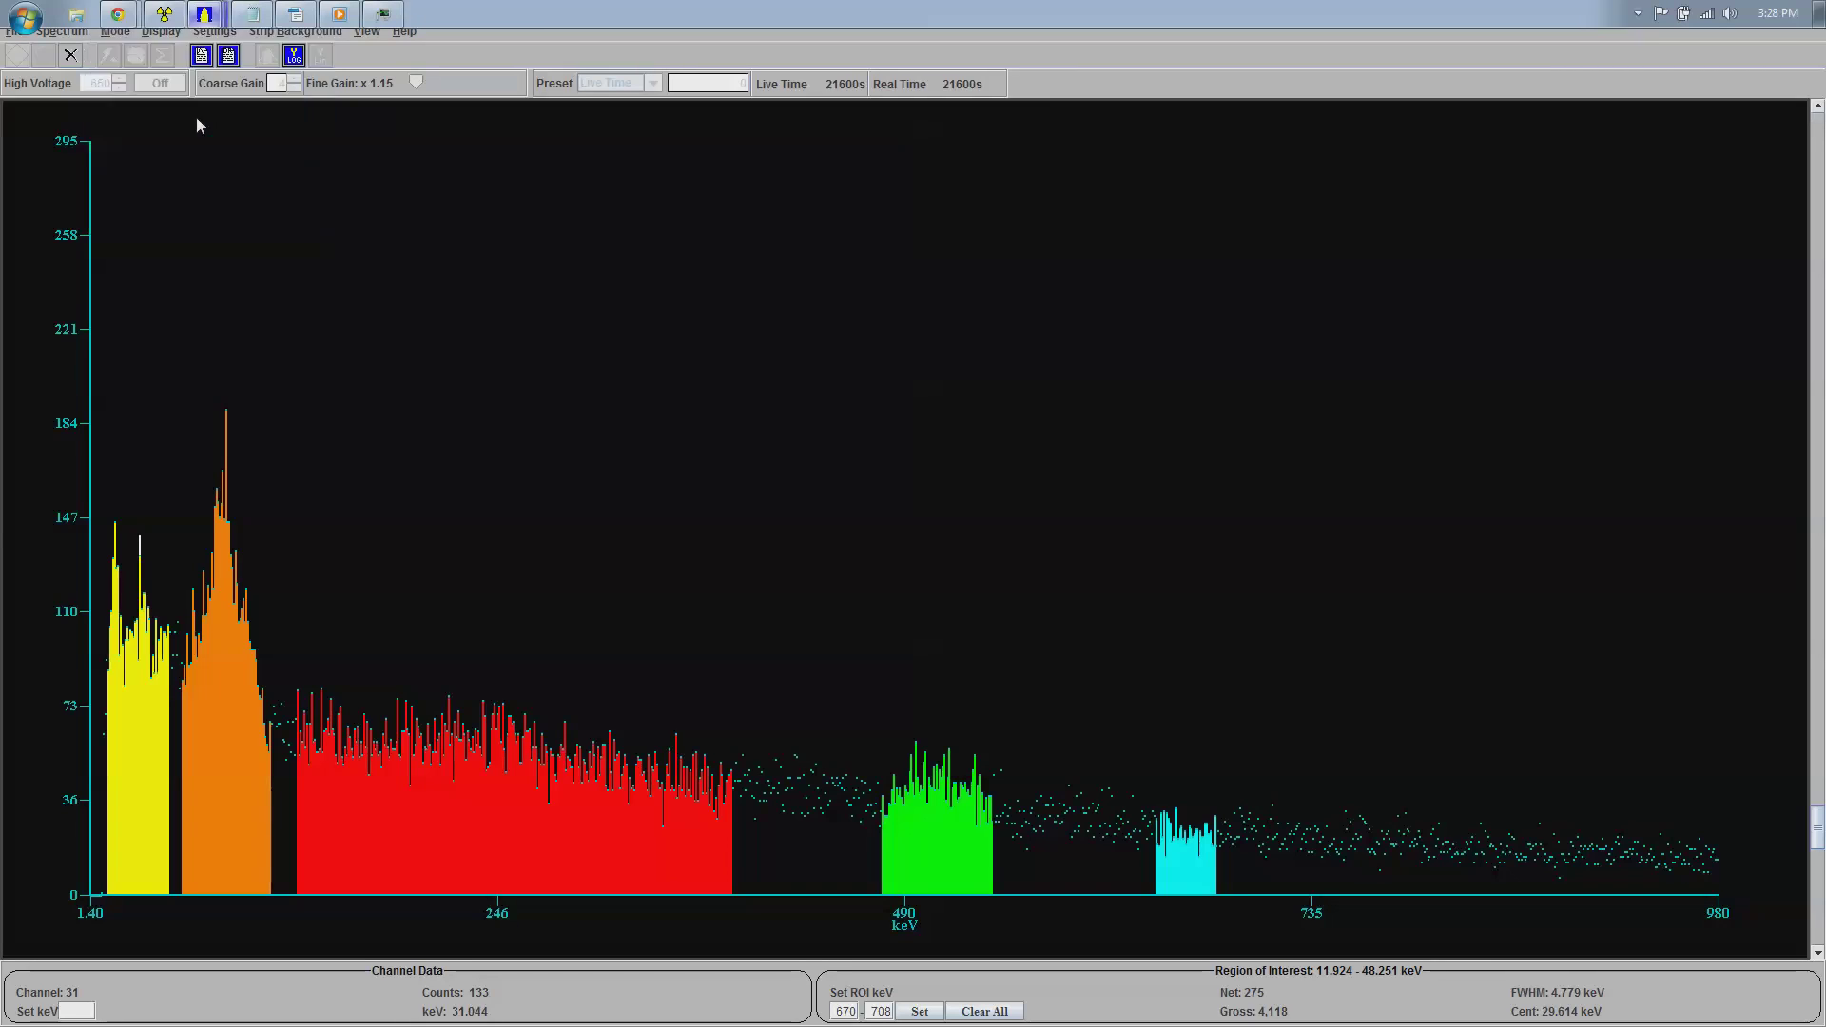
pyautogui.click(1158, 324)
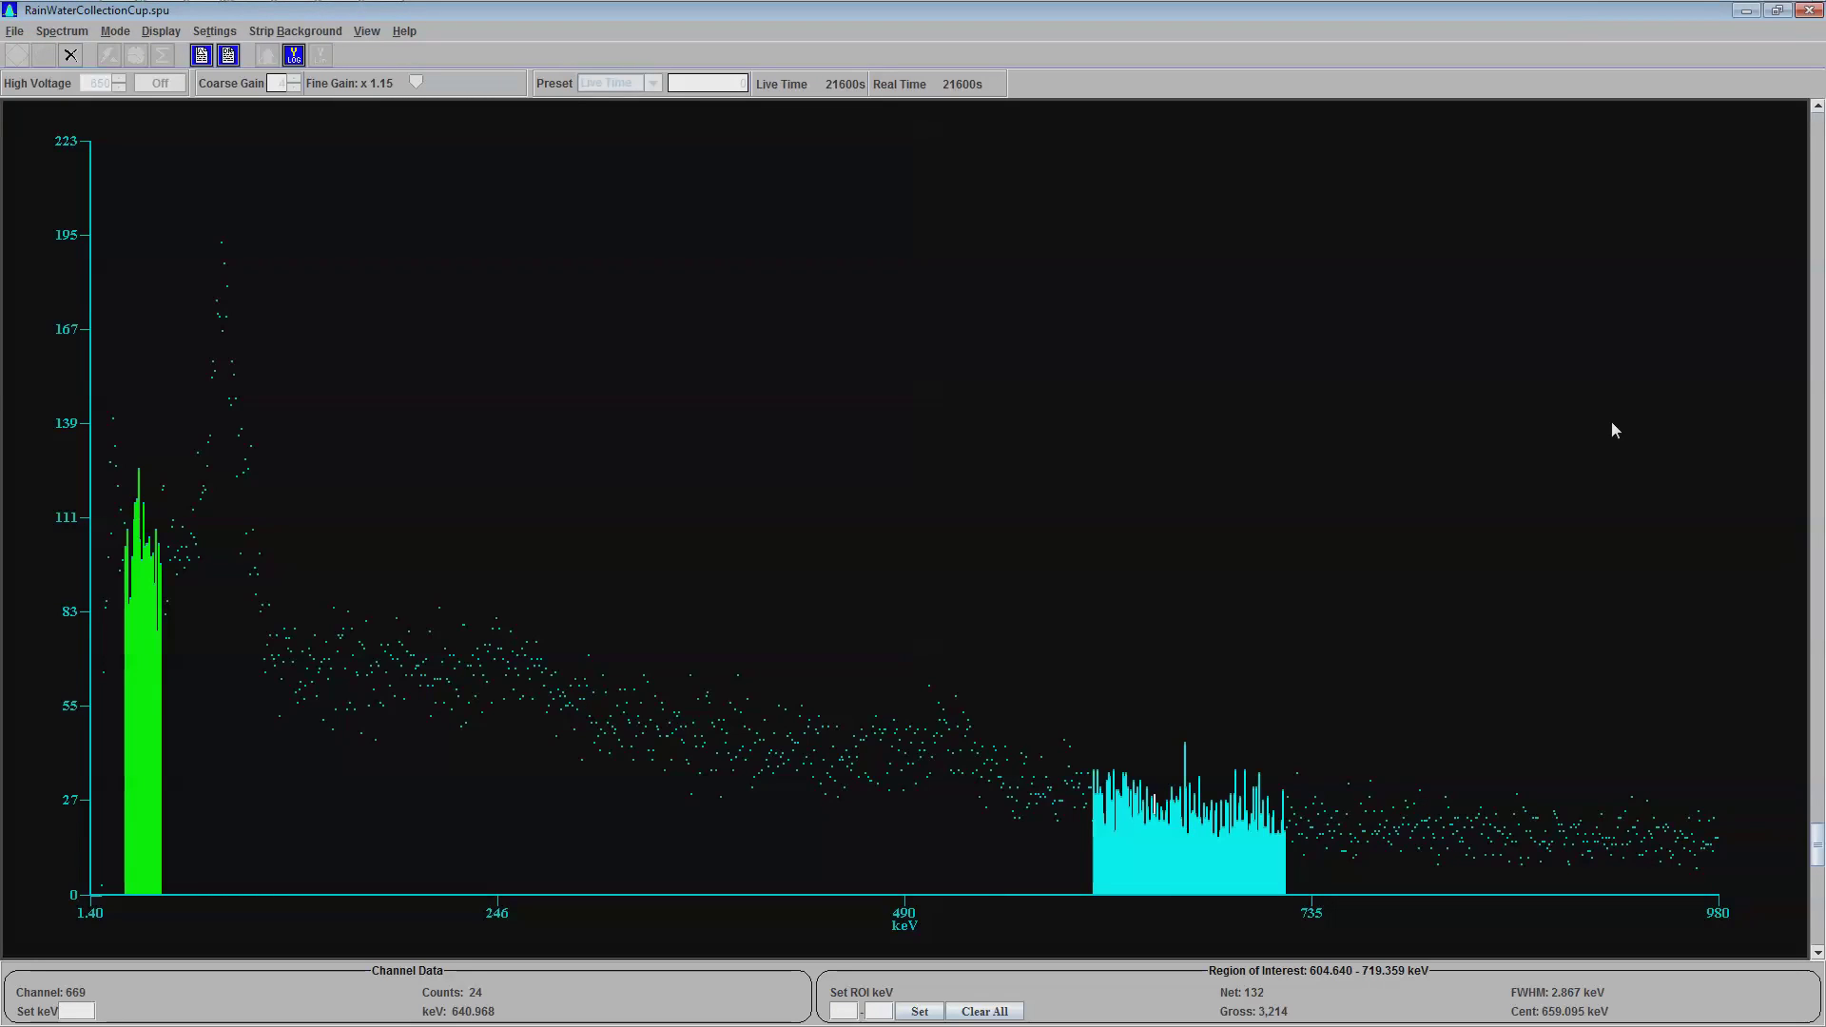
pyautogui.click(1630, 784)
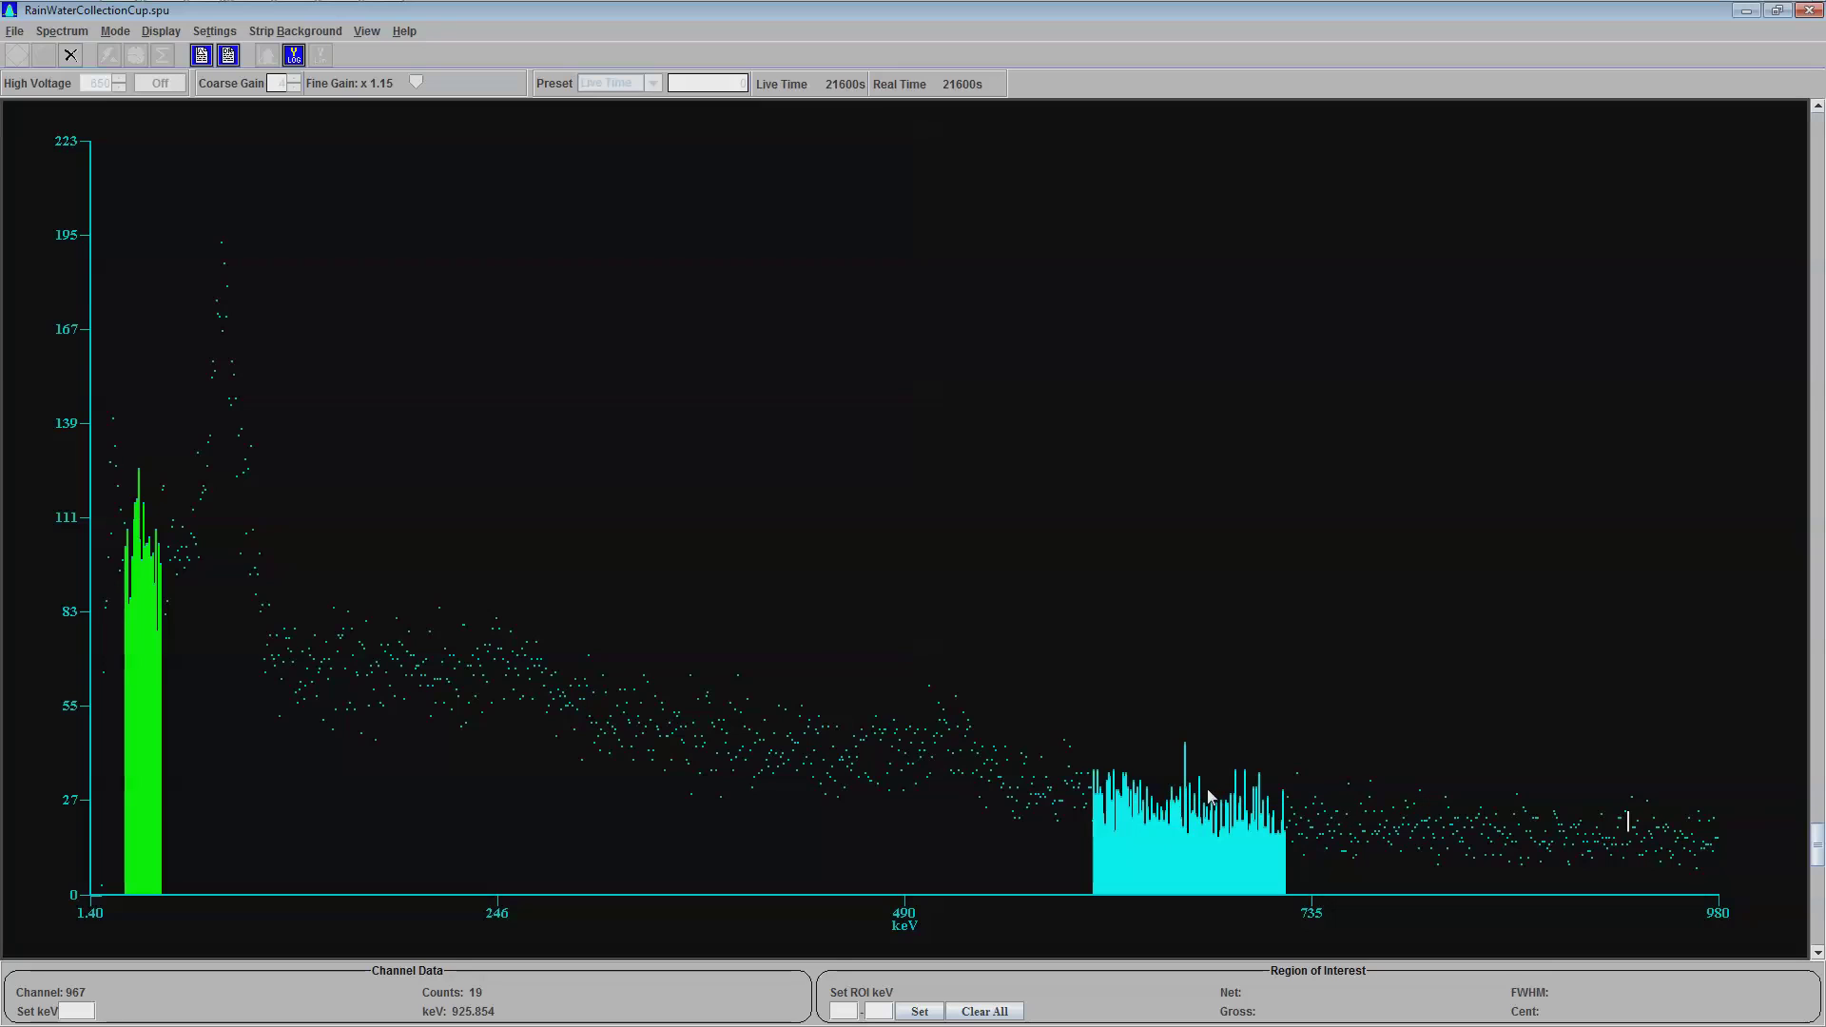
# Step: Show the cyan 604.640–719.359 keV region's statistics and move the marker to about 668 keV
pyautogui.moveTo(1188, 763)
pyautogui.click(1186, 755)
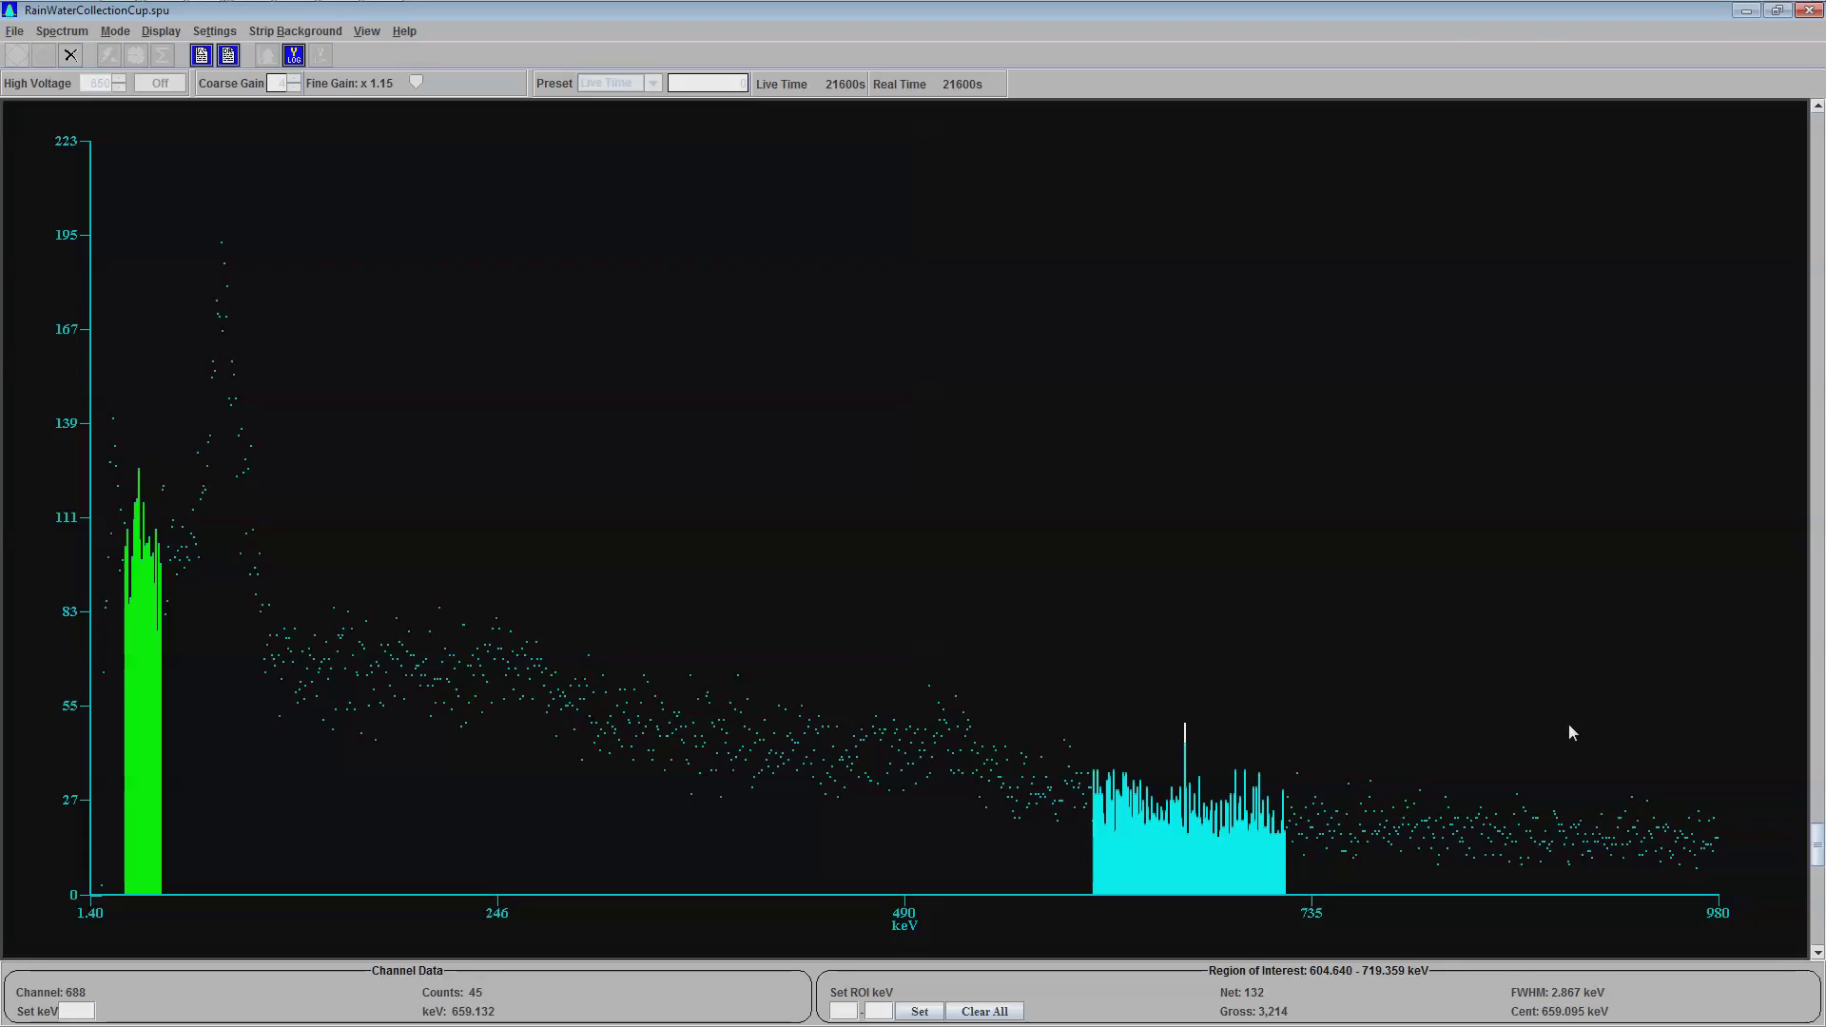
pyautogui.click(1200, 794)
# Step: Zoom to 631–692 keV, rescale, and place the channel marker on the 659–662 keV line
pyautogui.press('Left')
pyautogui.scroll(5, 1215, 765)
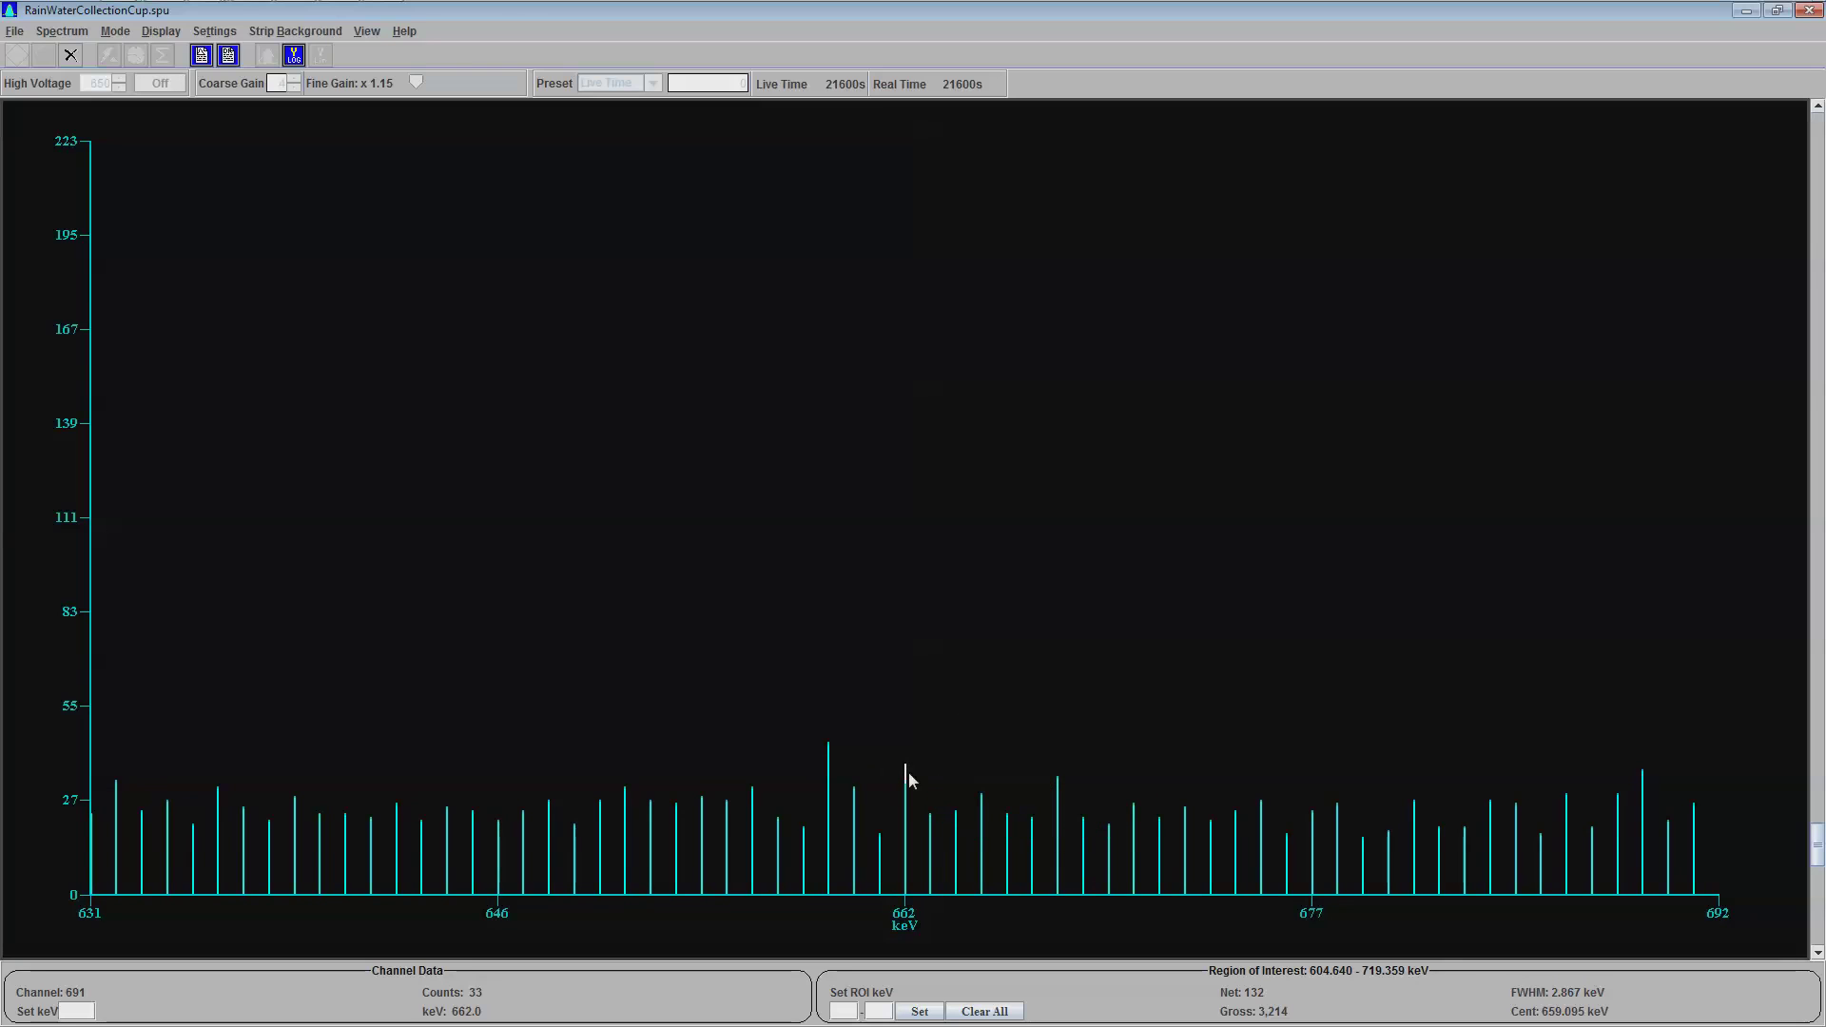
pyautogui.moveTo(830, 756)
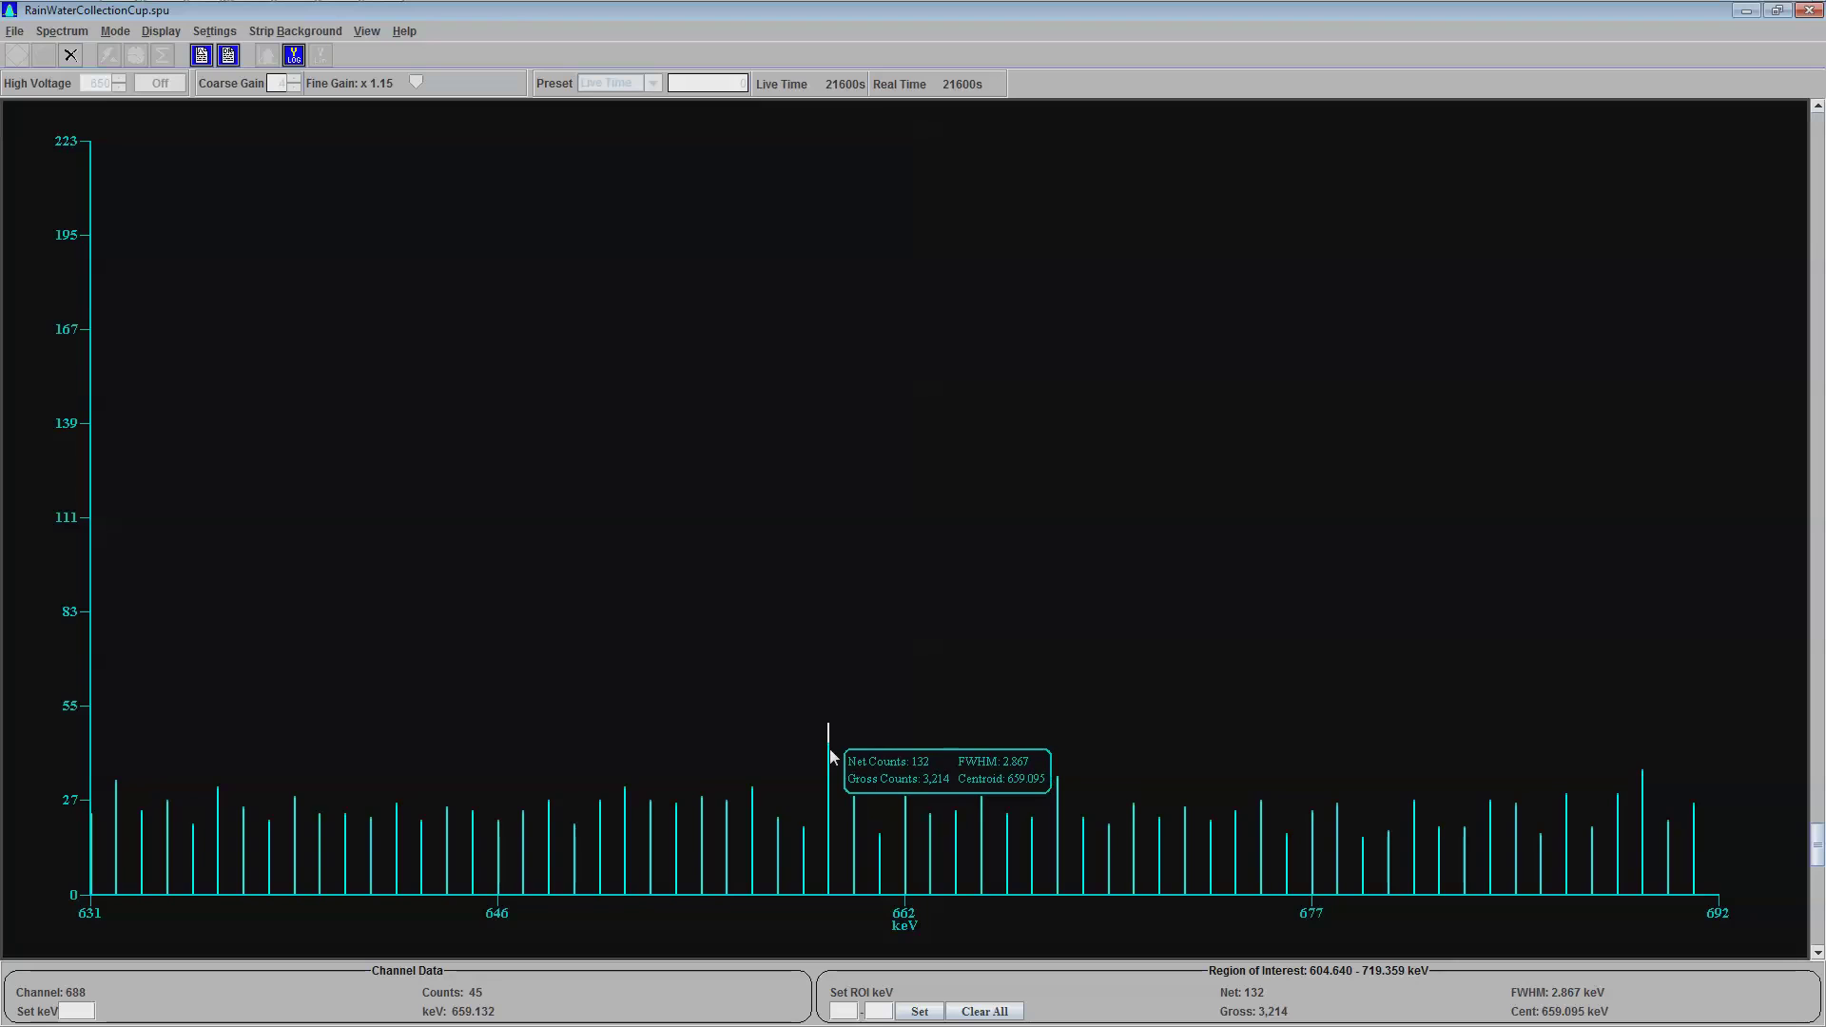
pyautogui.scroll(-5, 831, 756)
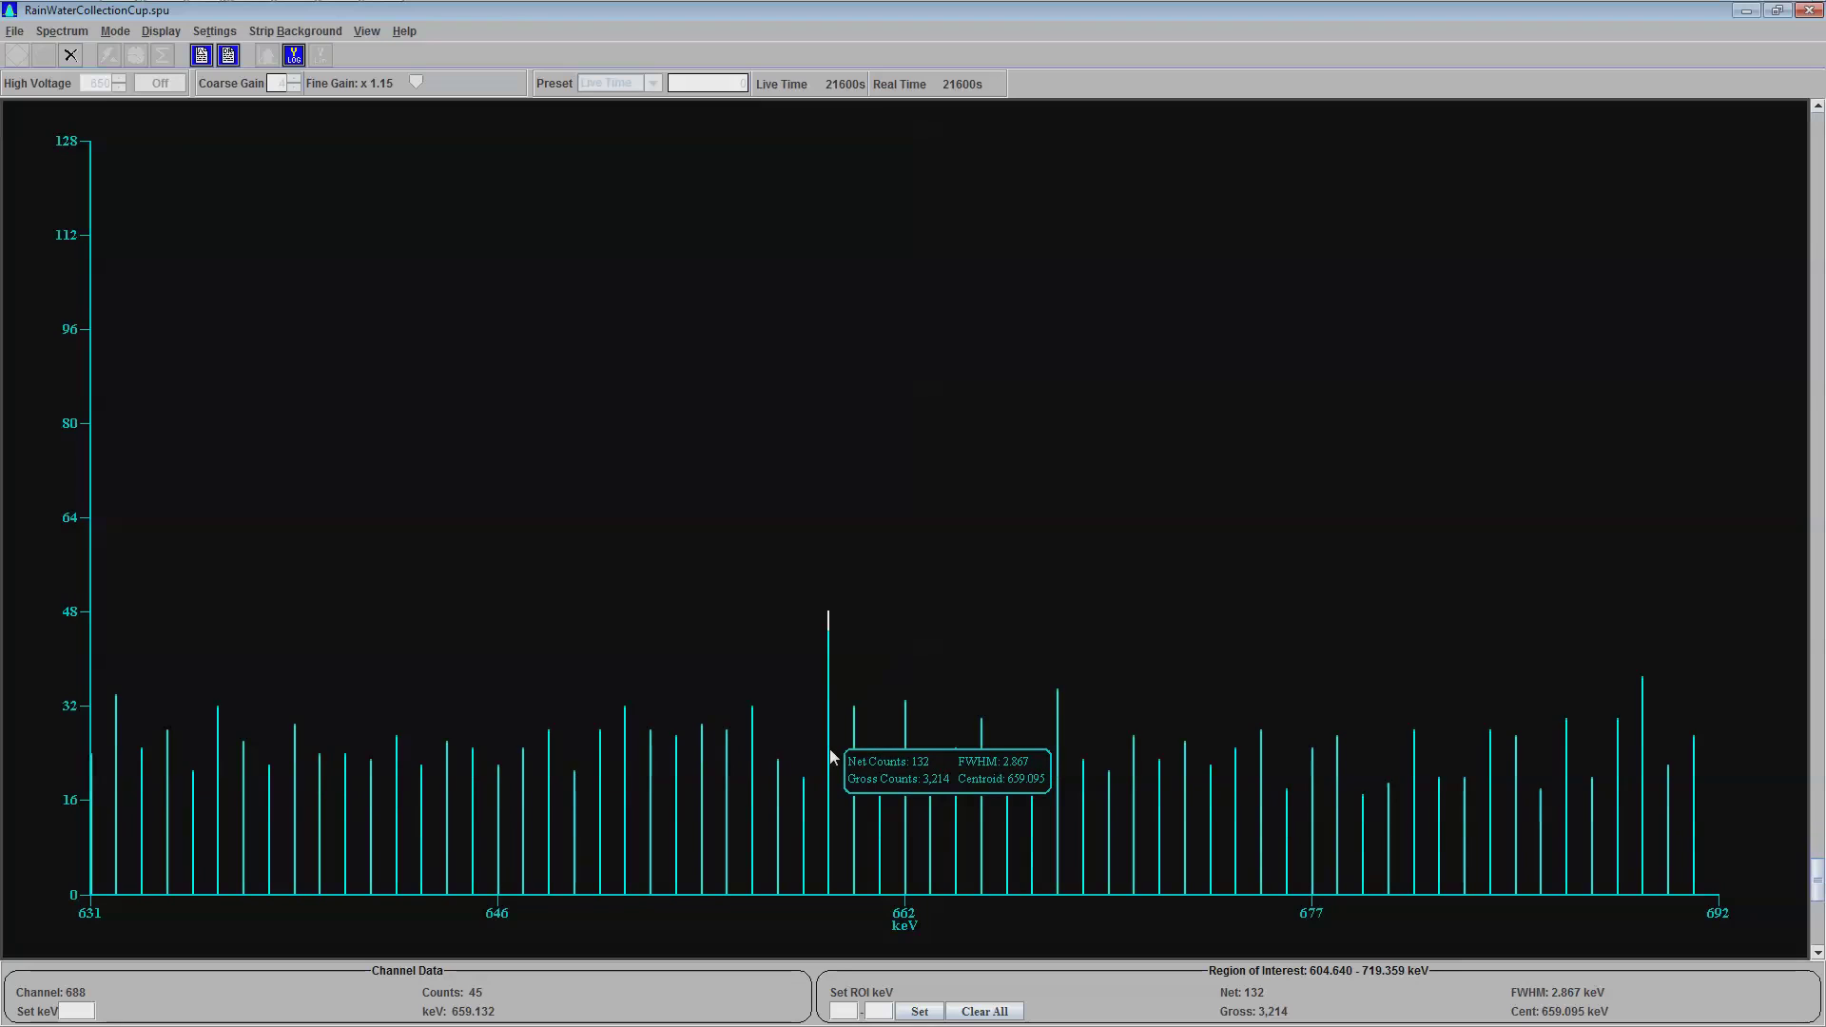
pyautogui.click(905, 683)
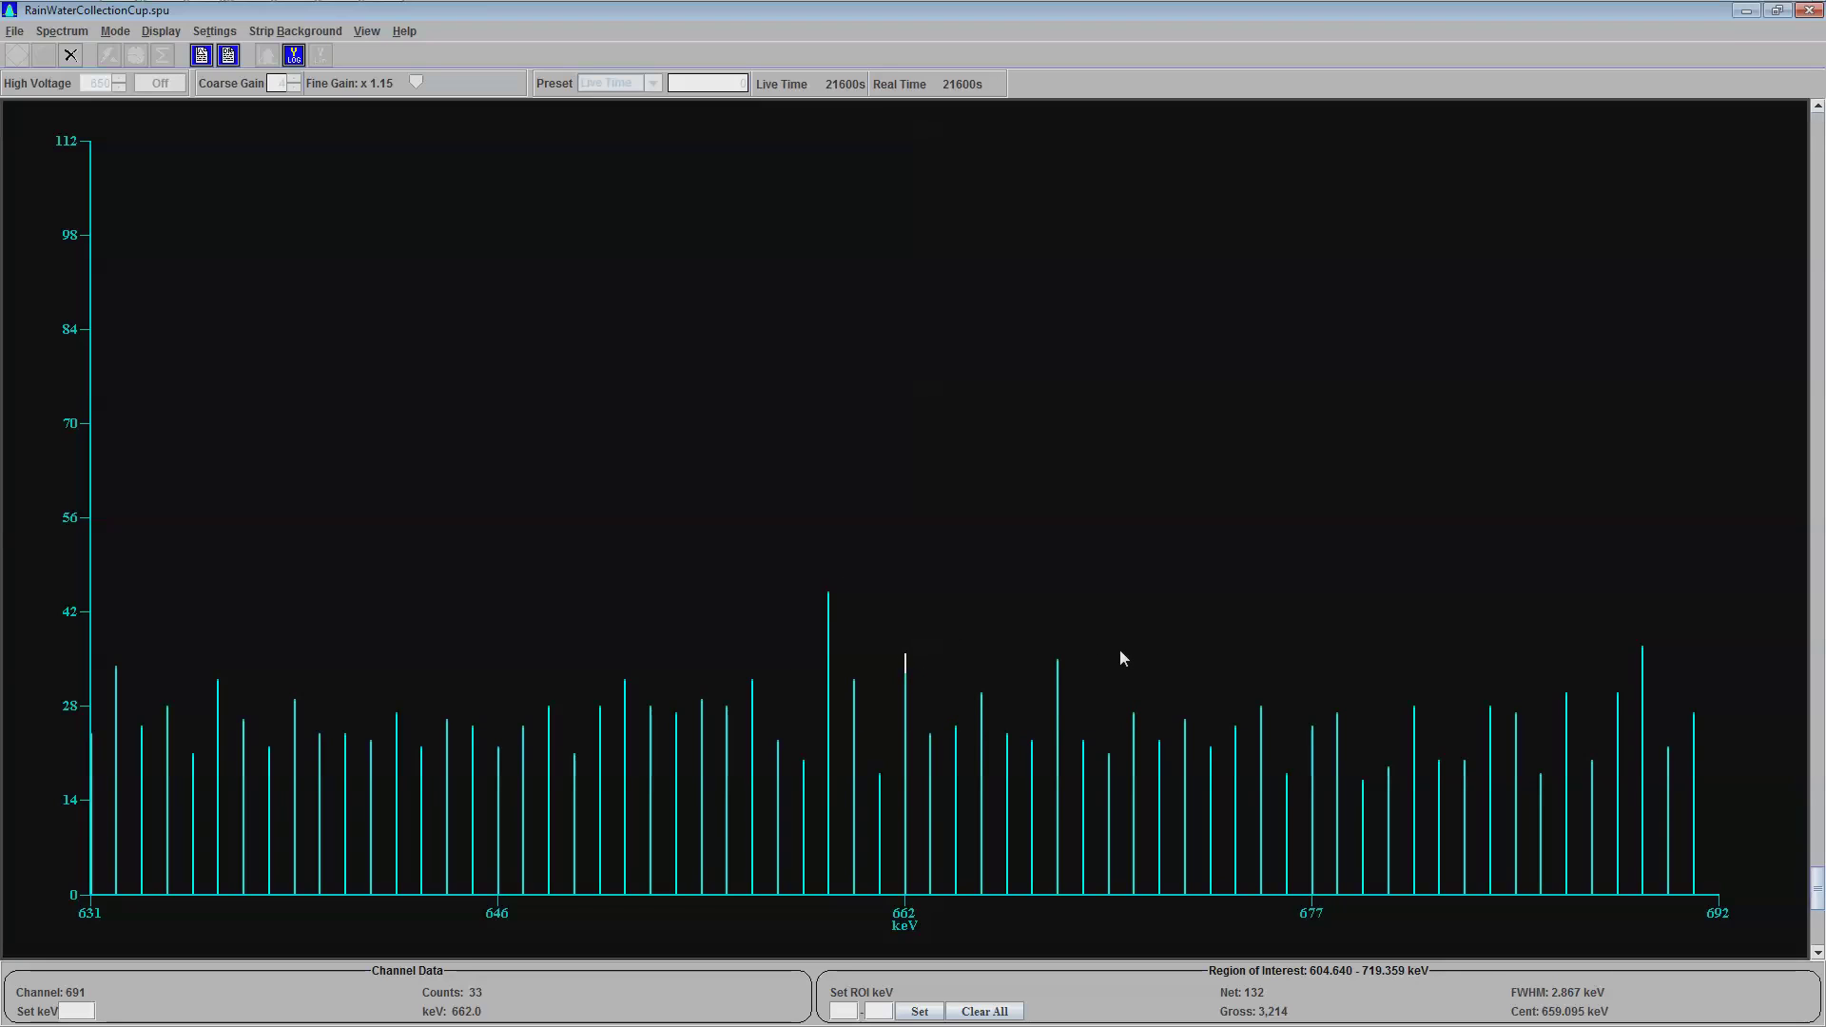
pyautogui.scroll(-5, 1120, 656)
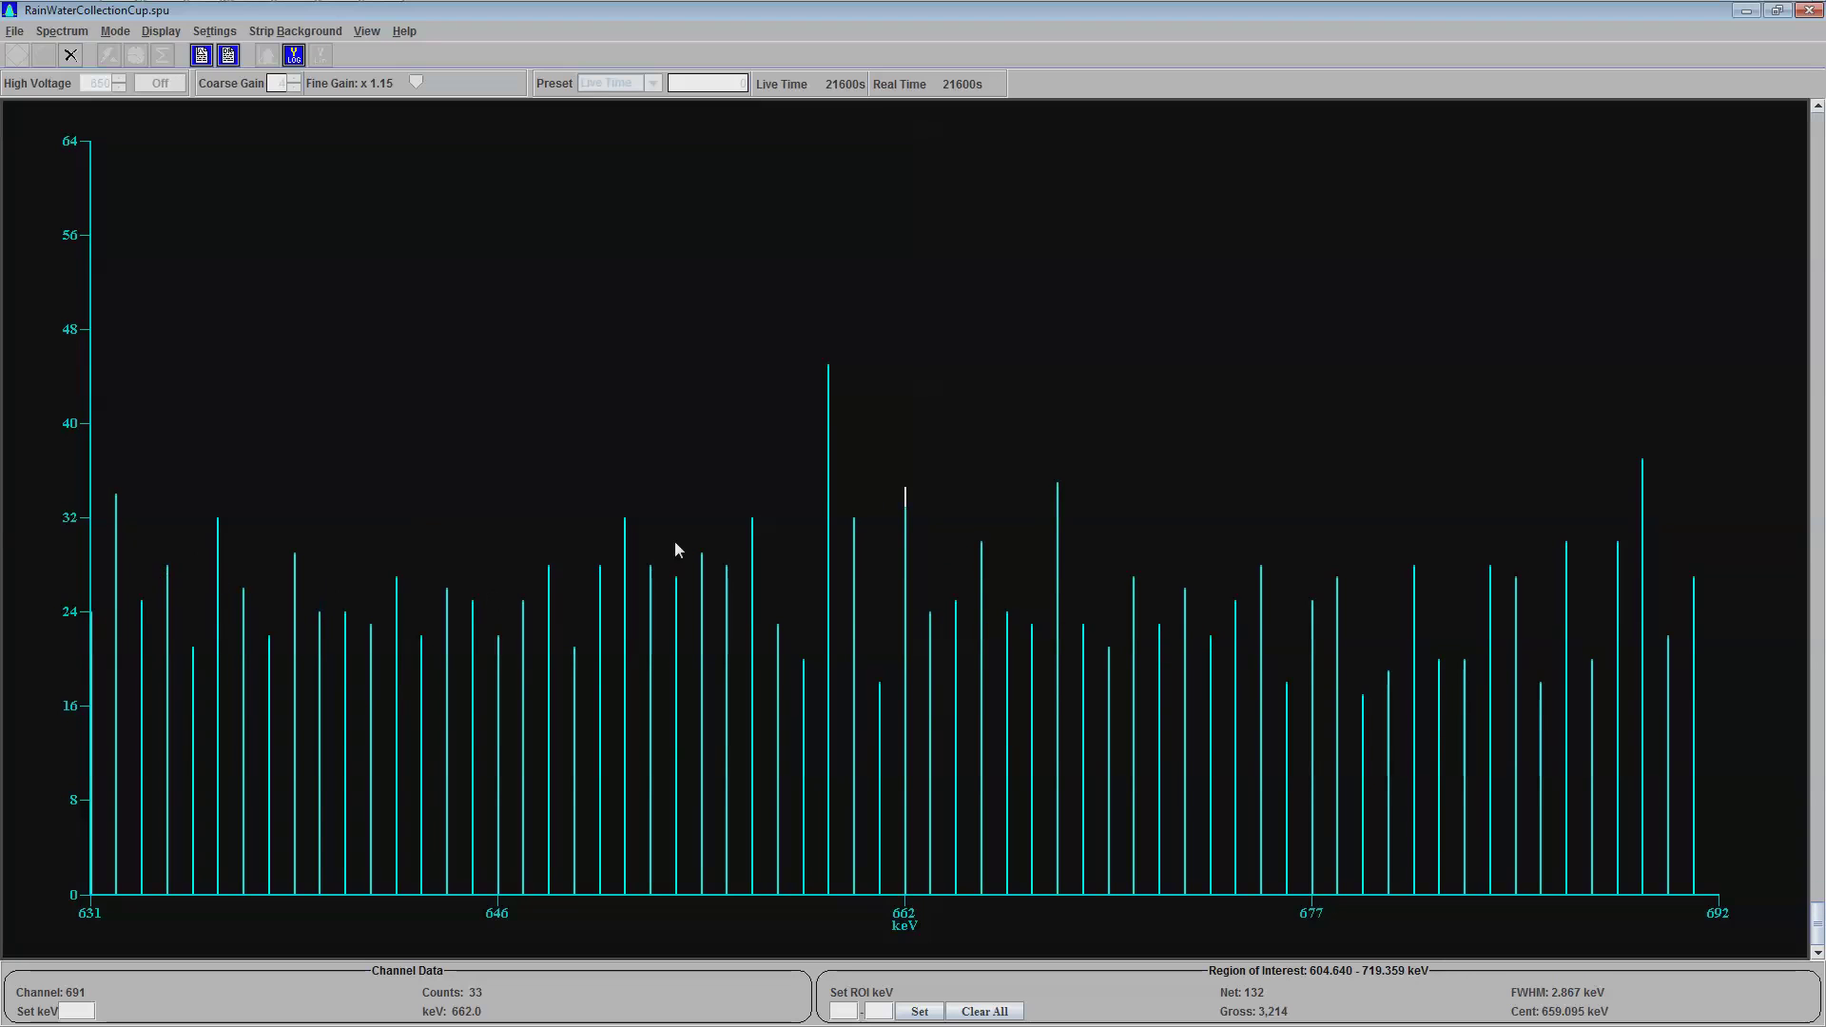
pyautogui.click(831, 376)
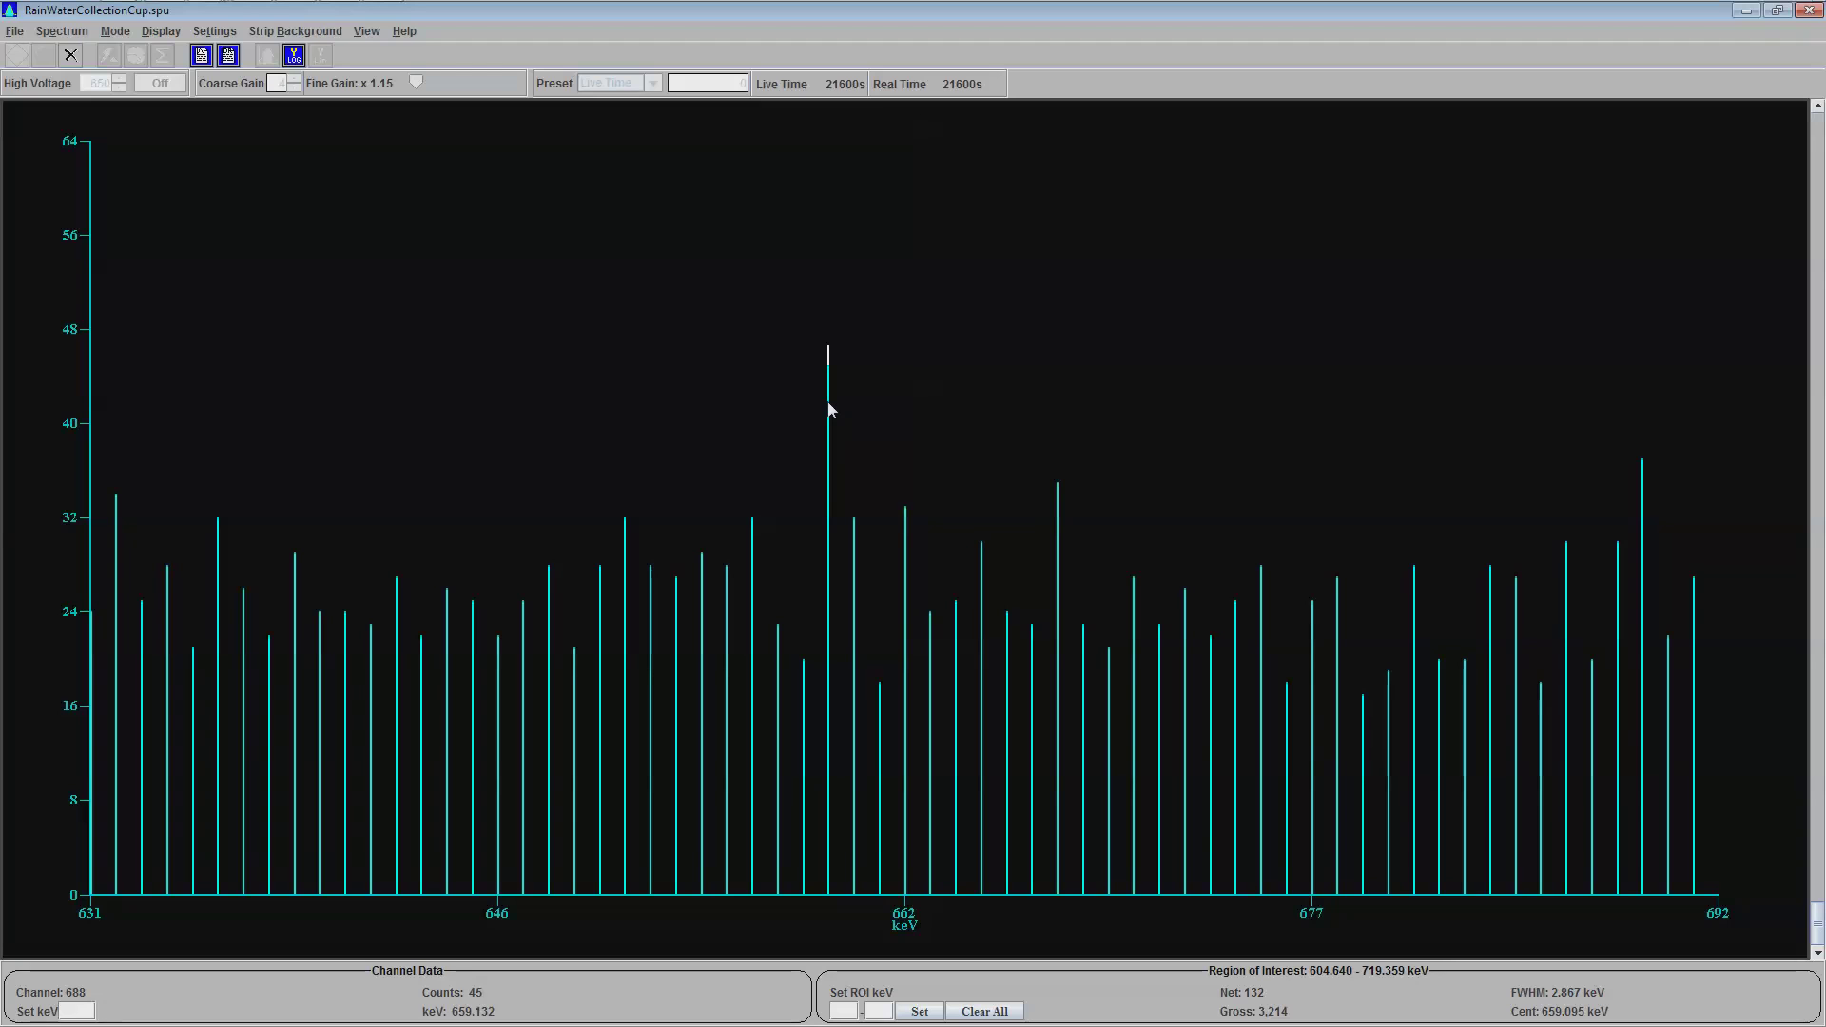
pyautogui.scroll(-3, 829, 404)
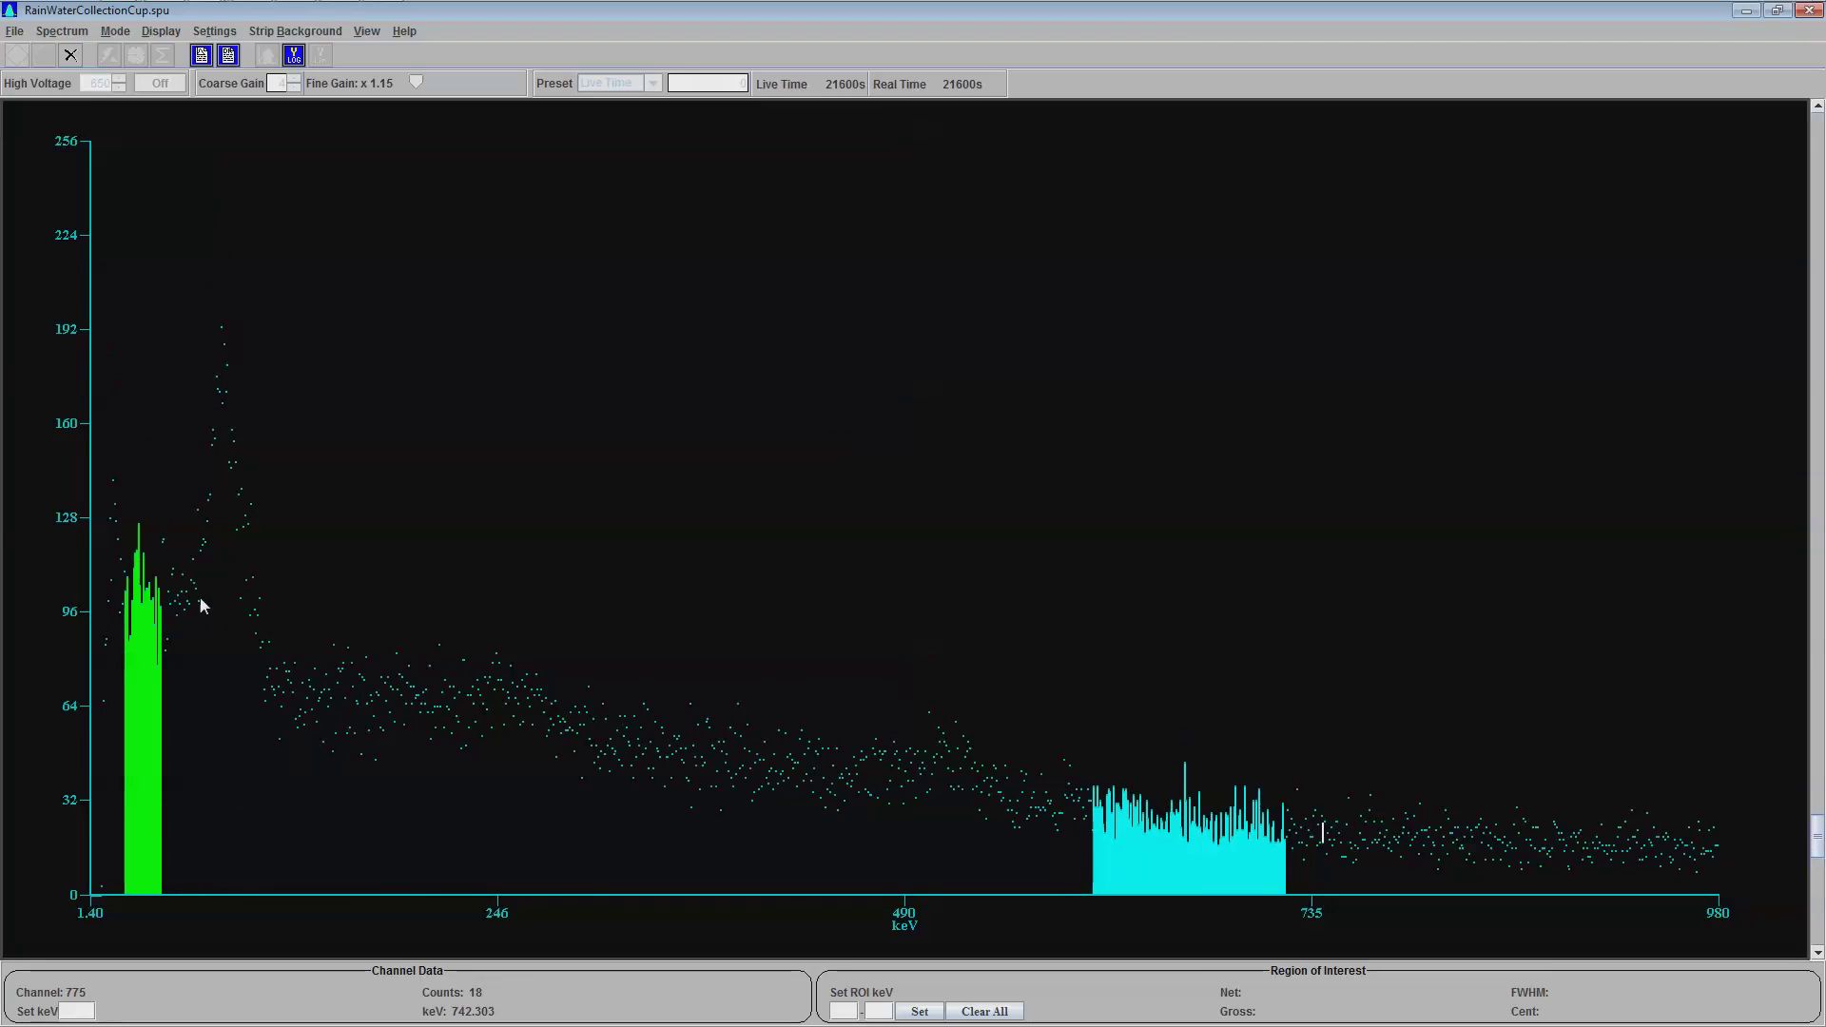
# Step: Show the green 22.440–43.471 keV region's statistics and mark its peak top at 30 keV
pyautogui.click(140, 536)
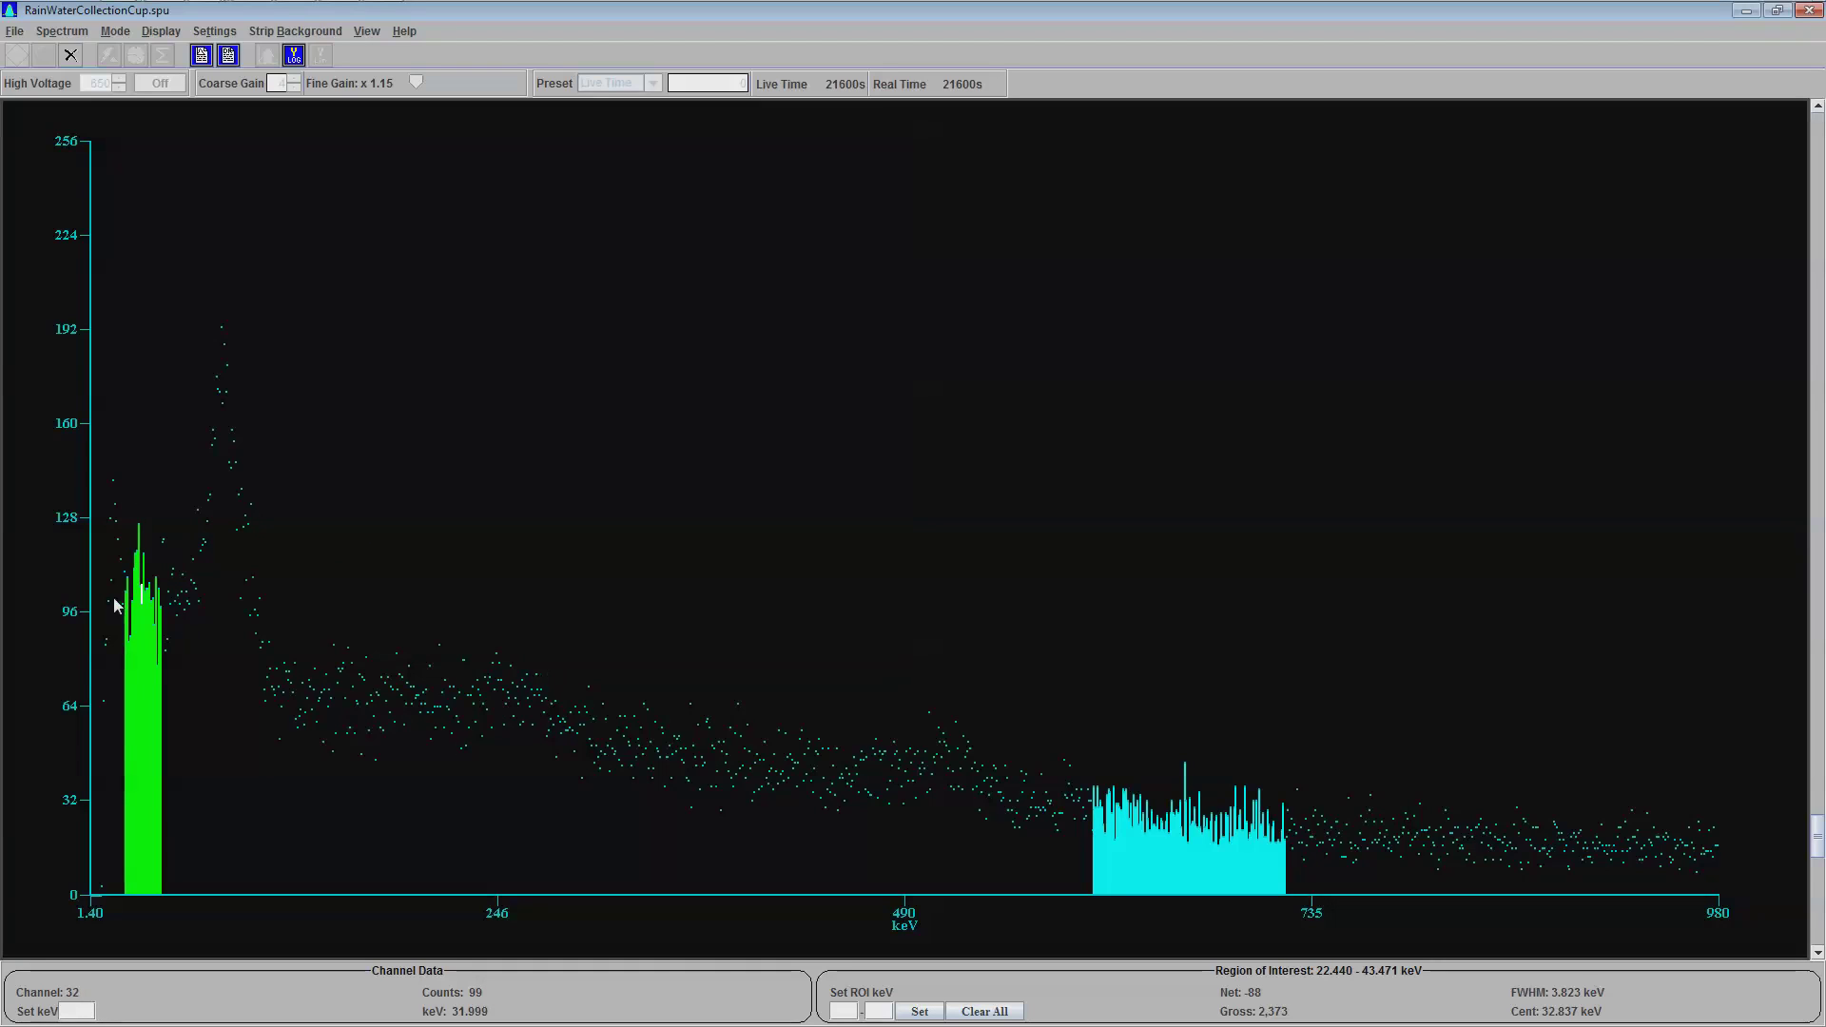
pyautogui.click(143, 588)
pyautogui.click(140, 529)
pyautogui.scroll(-5, 689, 748)
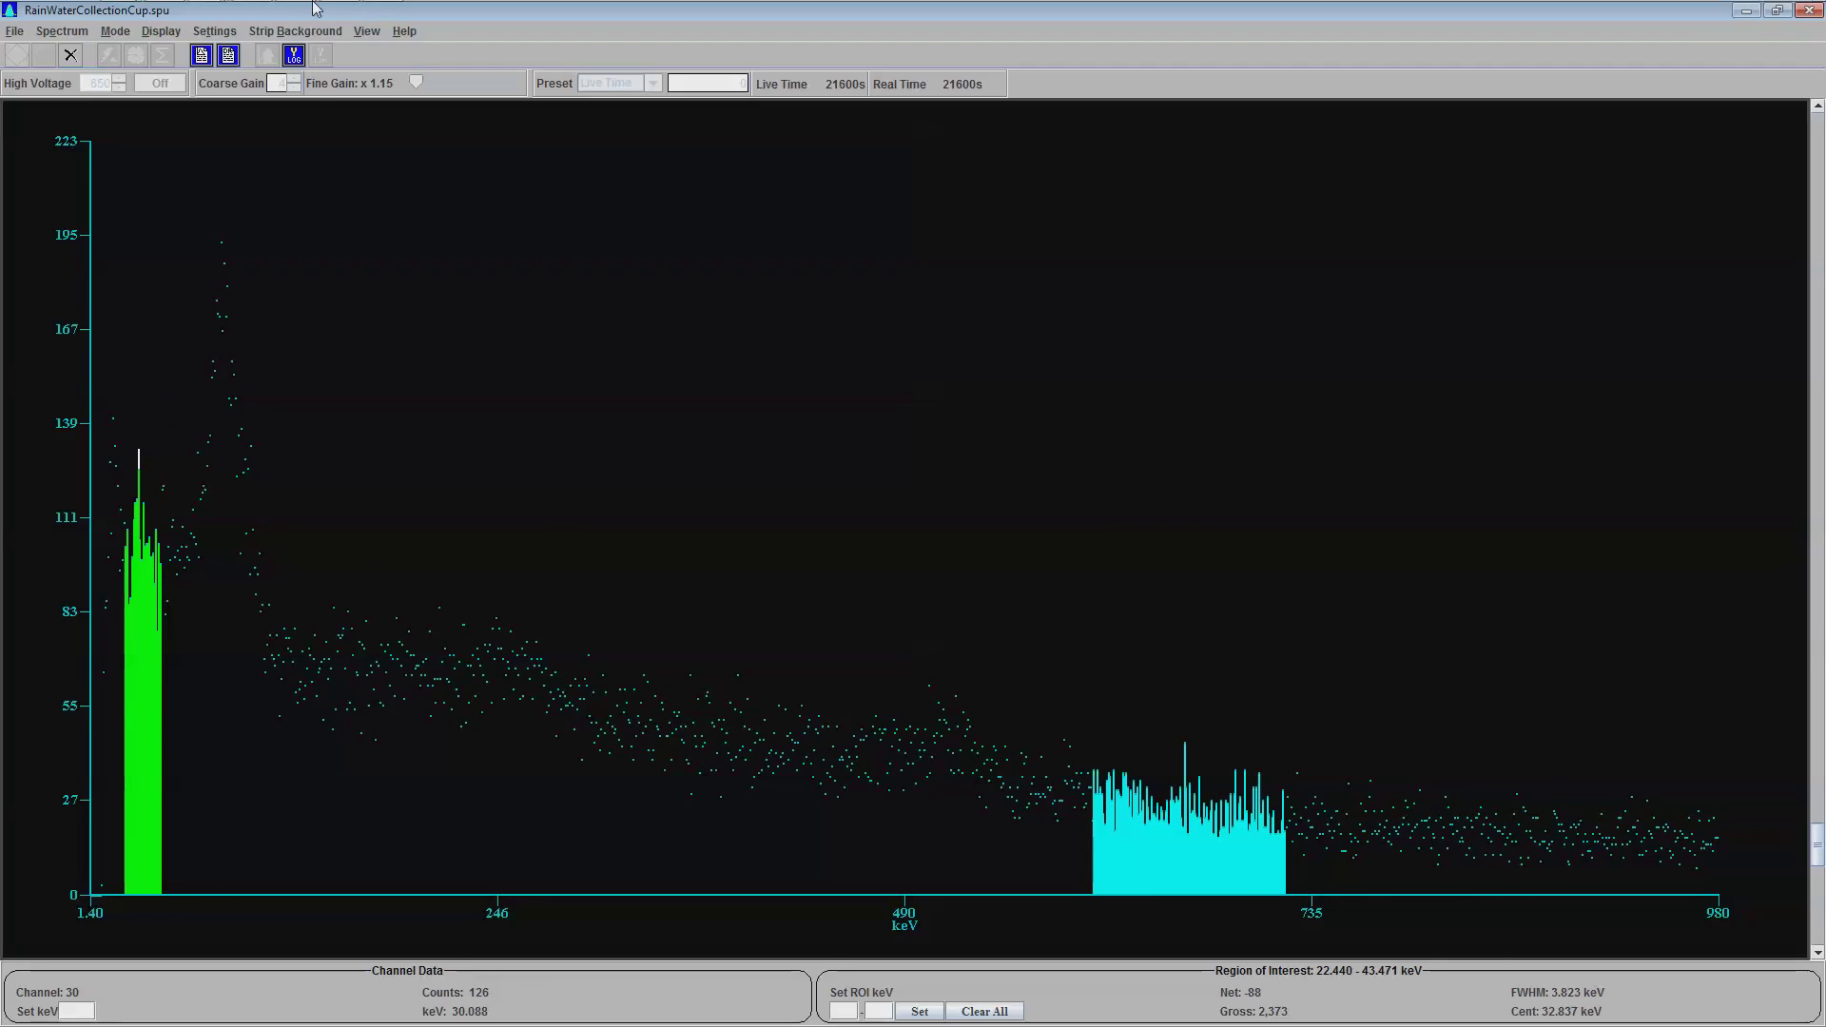
# Step: Bring up the other RainWaterCollectionCup.spu window and compare it with the fuller spectrum
pyautogui.click(204, 13)
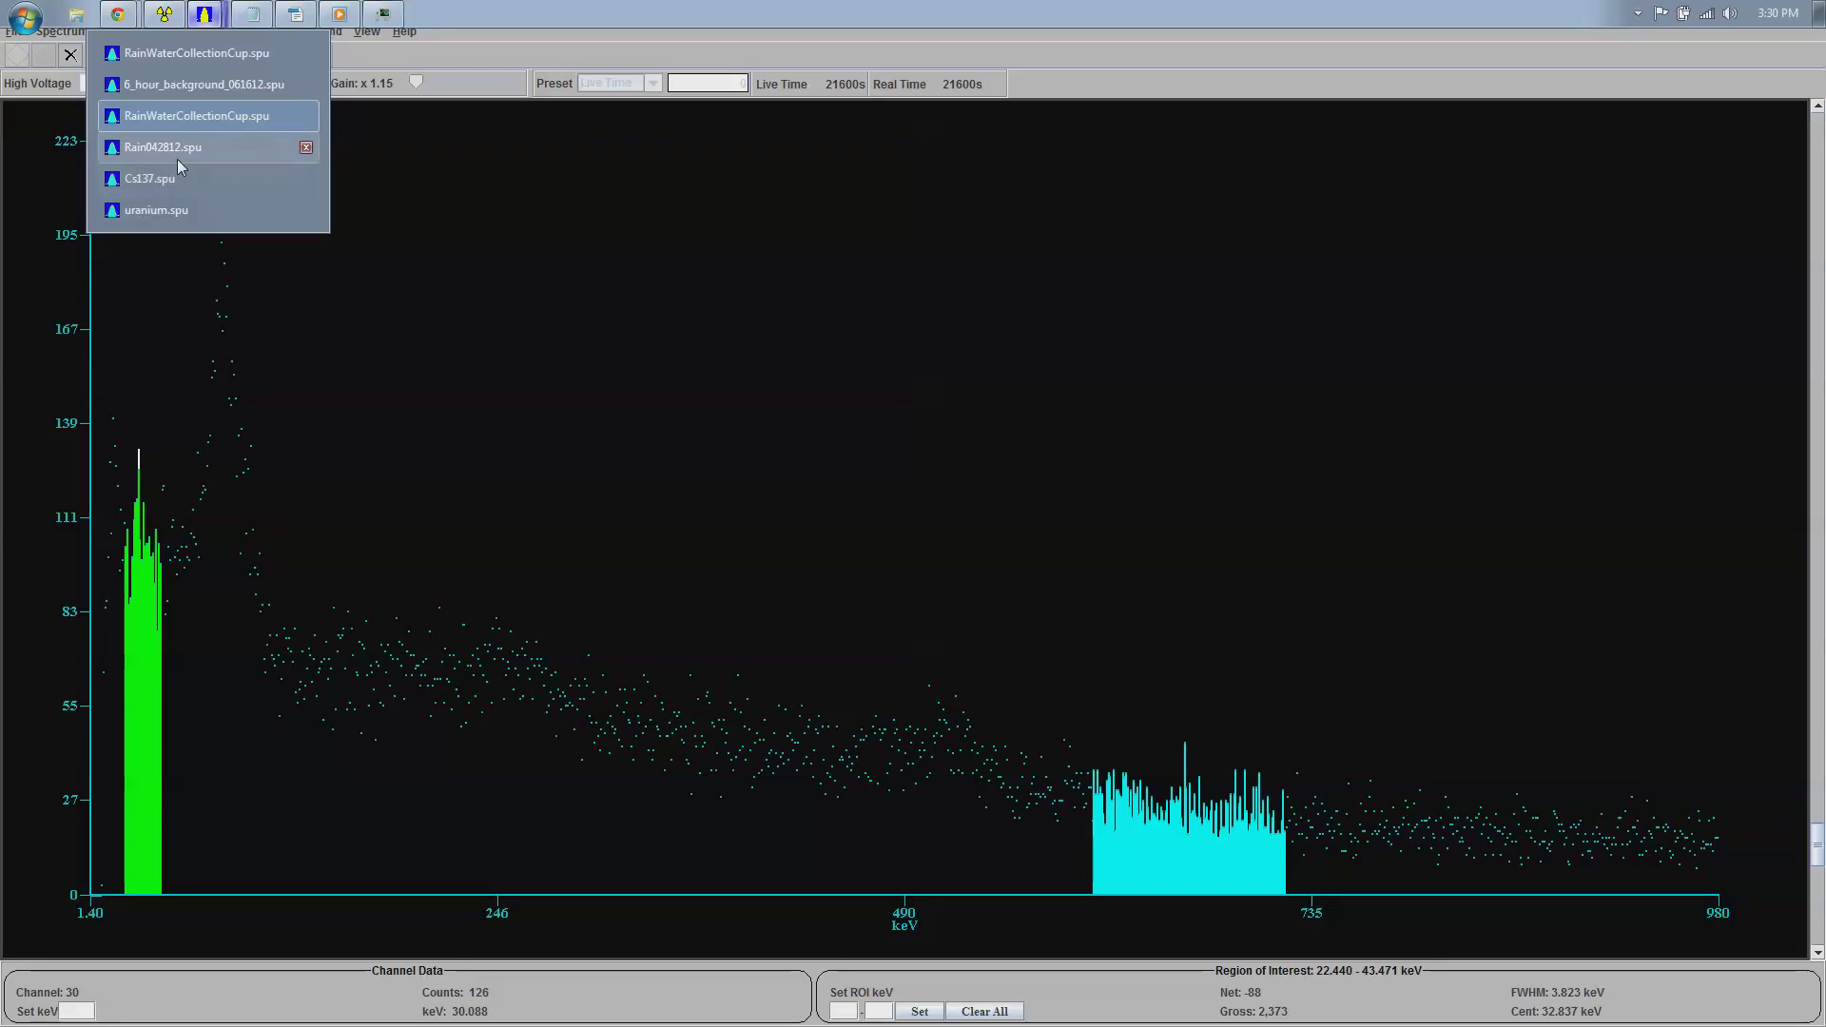
pyautogui.click(192, 67)
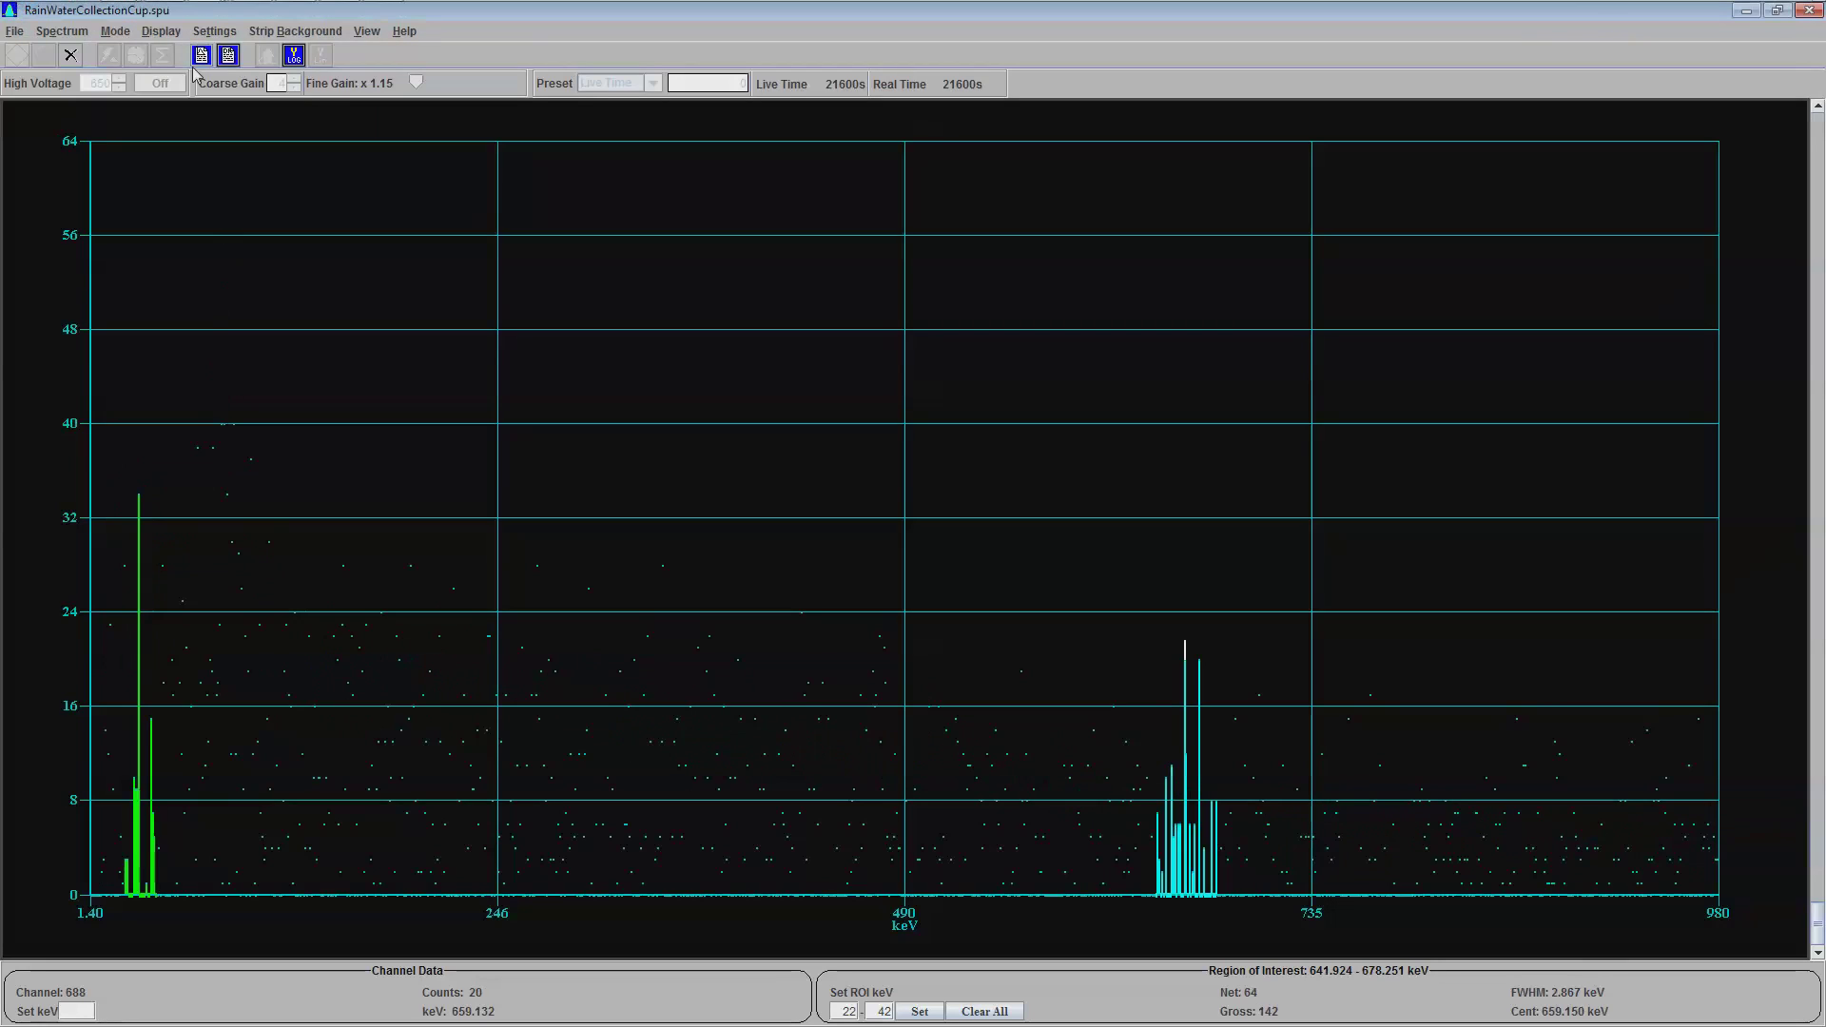
pyautogui.click(1047, 428)
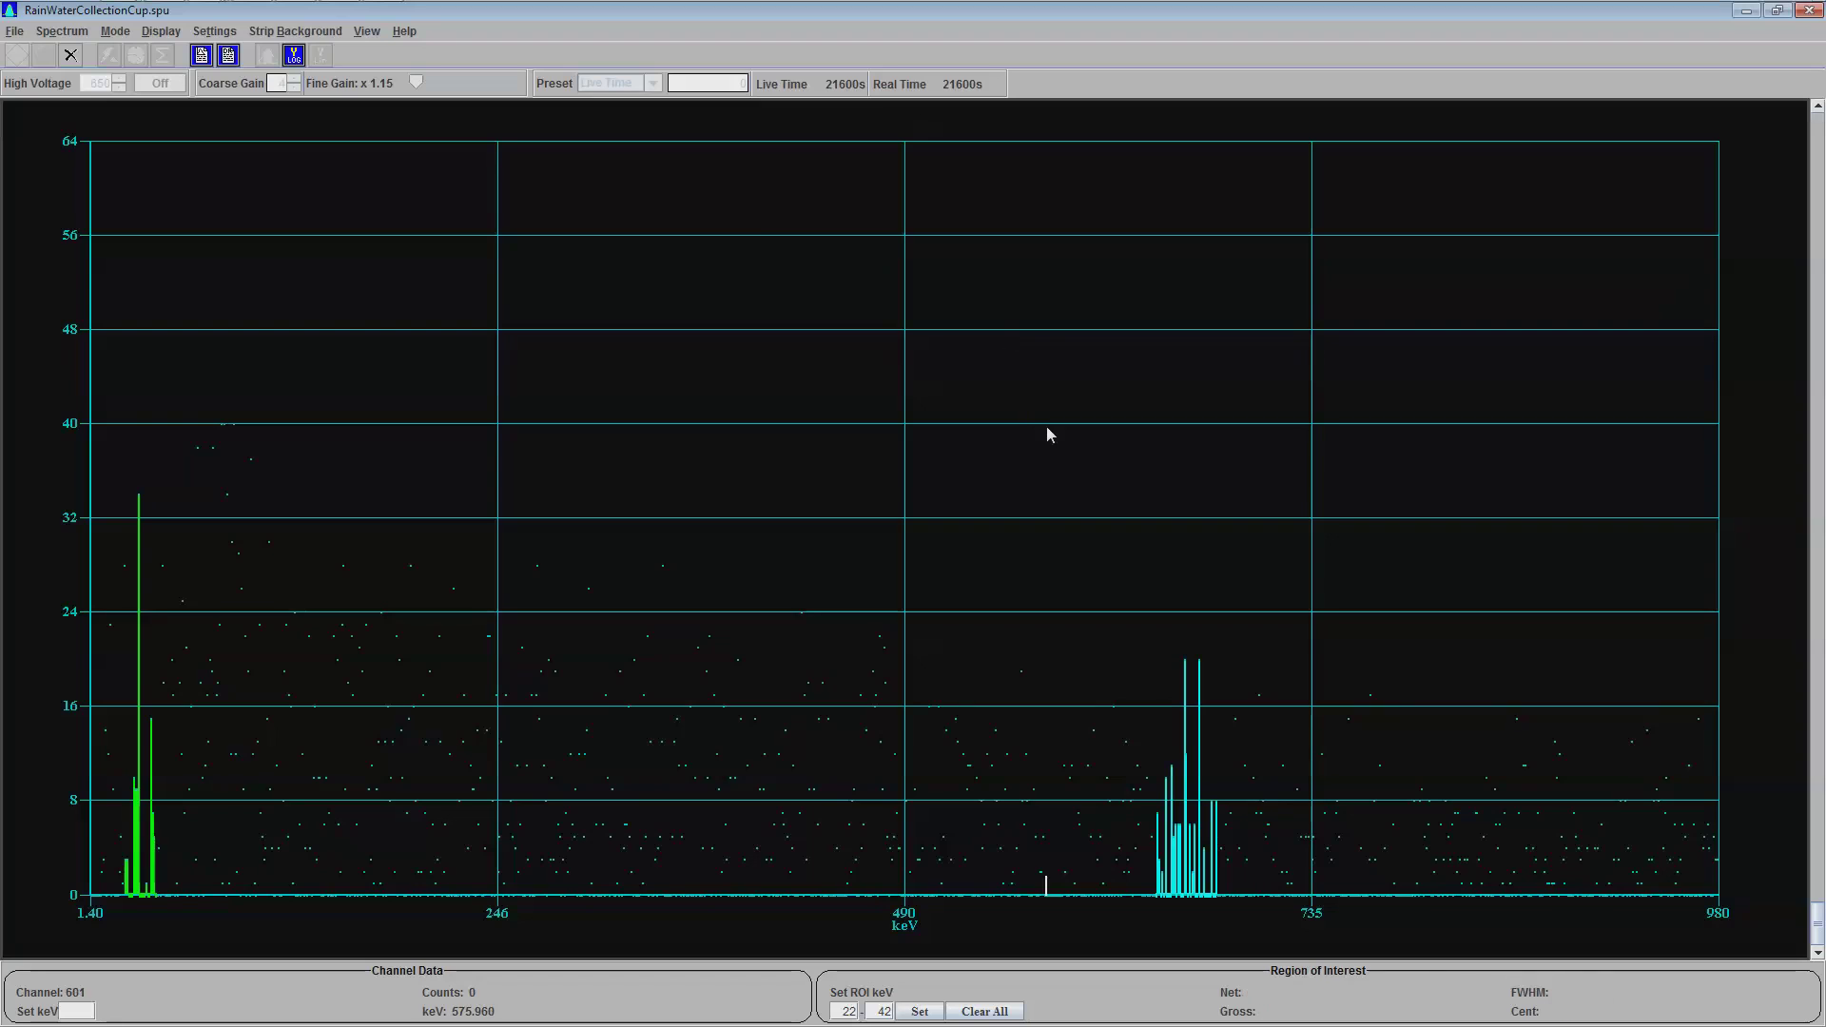
pyautogui.hotkey('alt', 'Tab')
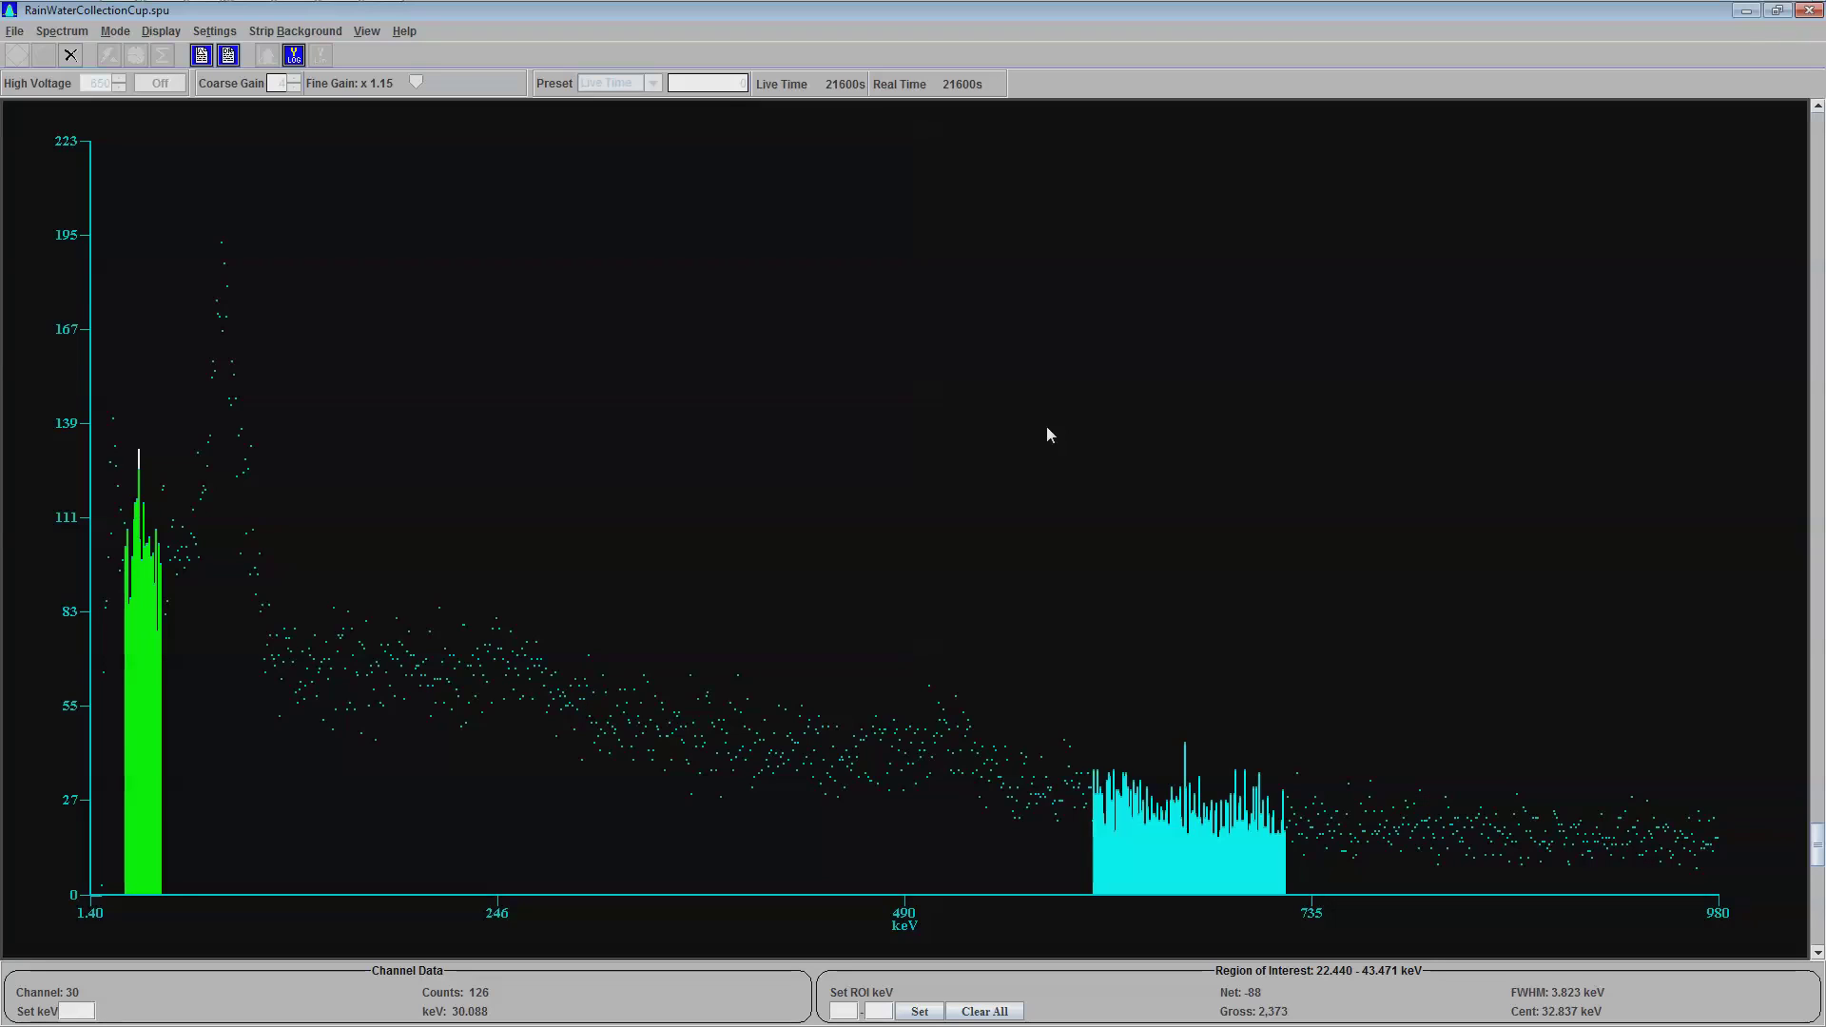
pyautogui.click(1046, 435)
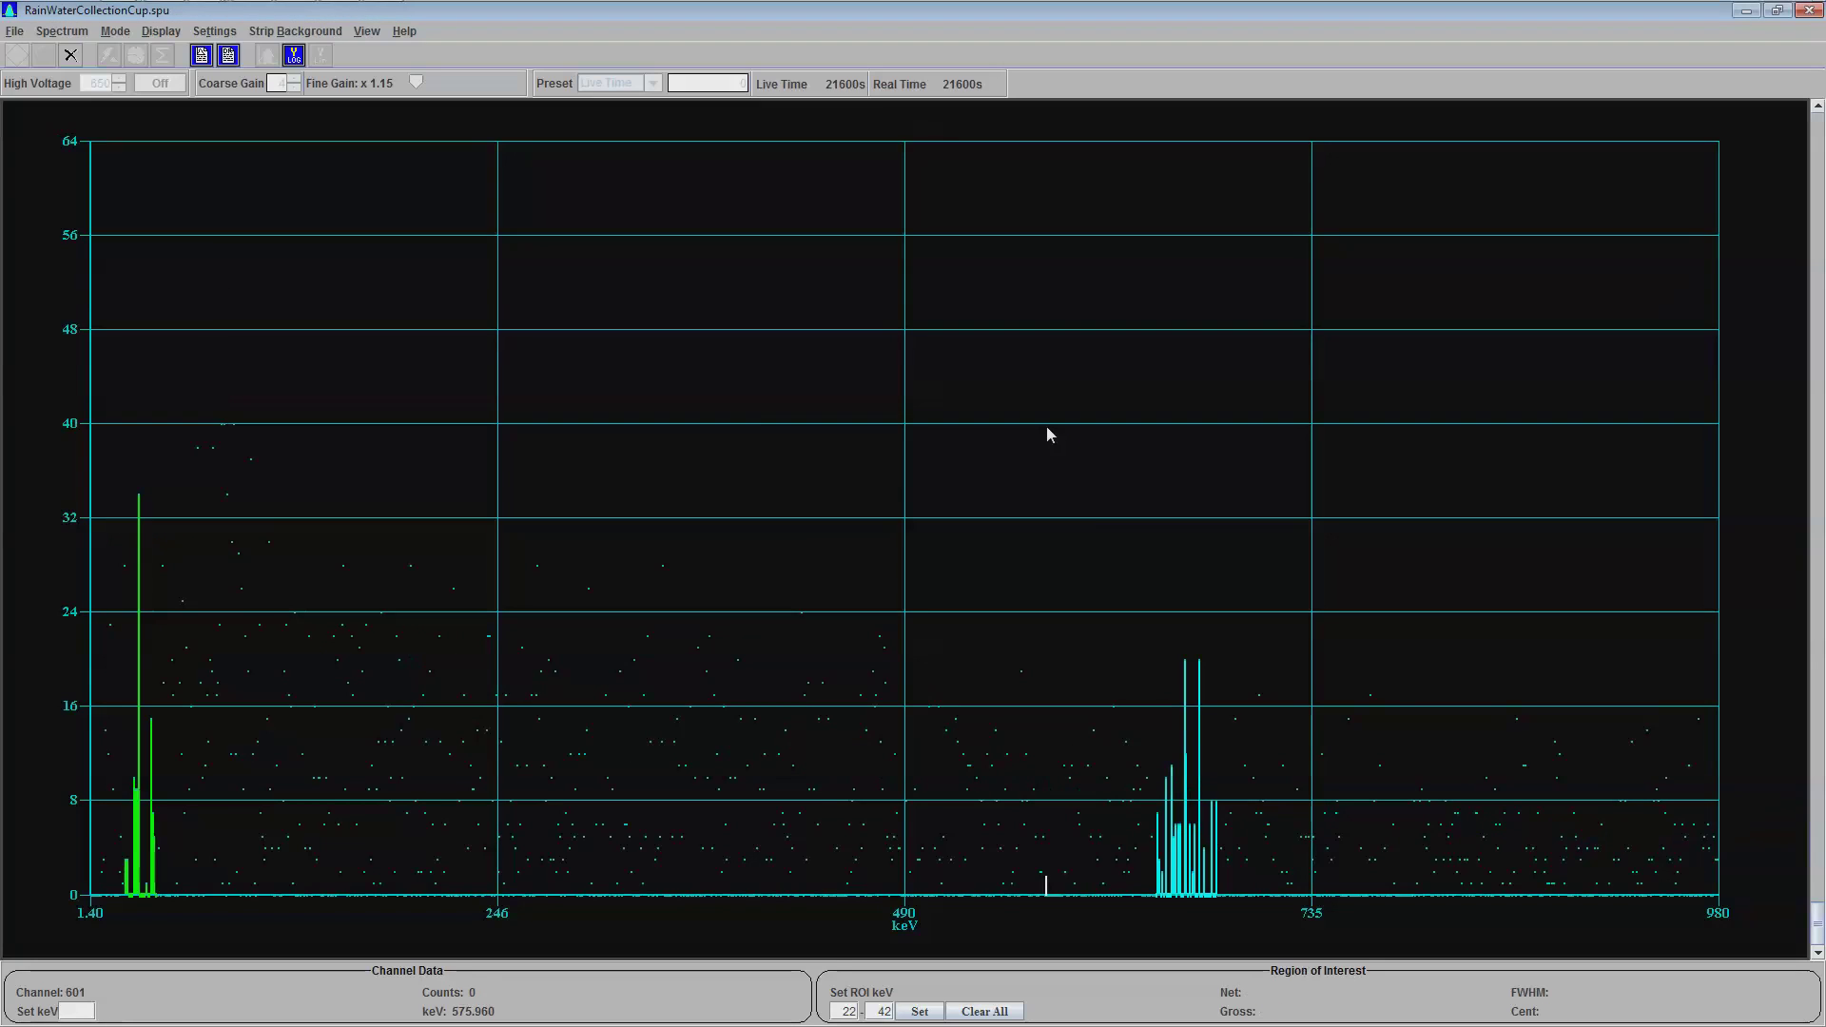
# Step: Read the cyan peak's ROI values (net 64, gross 142) and set the marker near 668 keV
pyautogui.click(1188, 671)
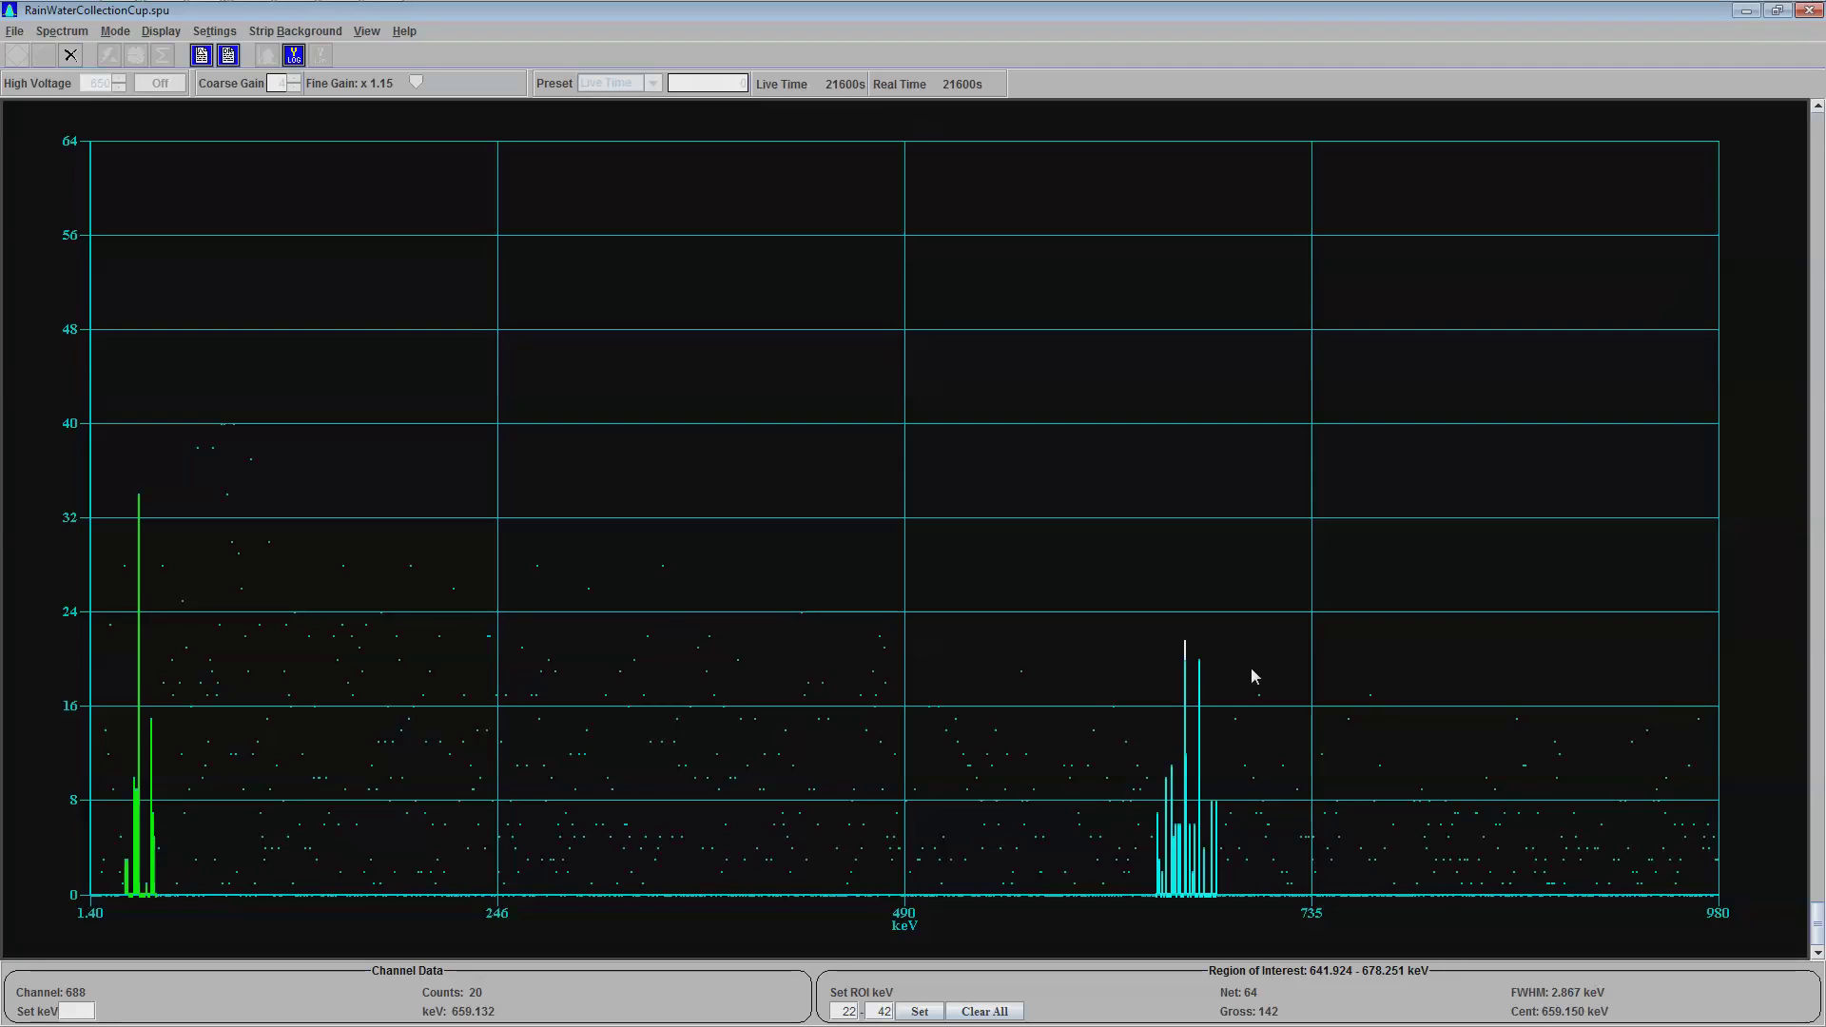
pyautogui.click(1200, 664)
pyautogui.moveTo(1188, 867)
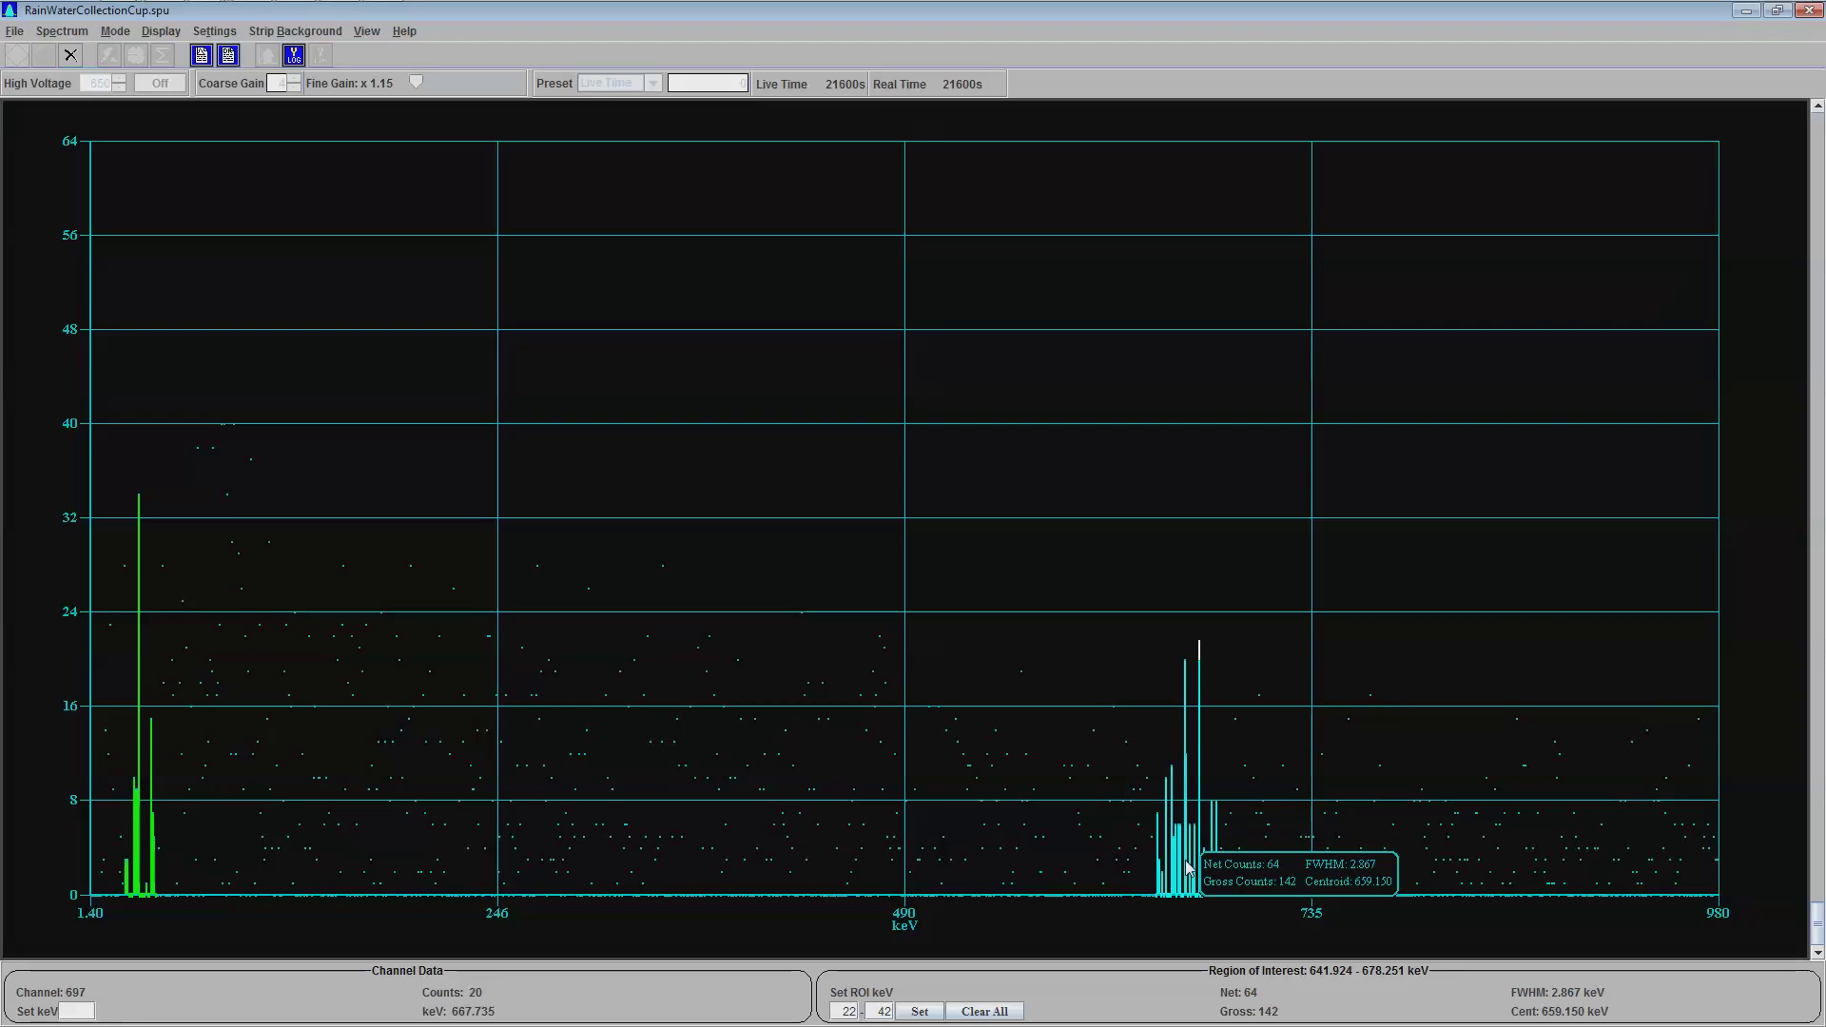
# Step: Mark the top of the green peak at channel 30
pyautogui.click(139, 495)
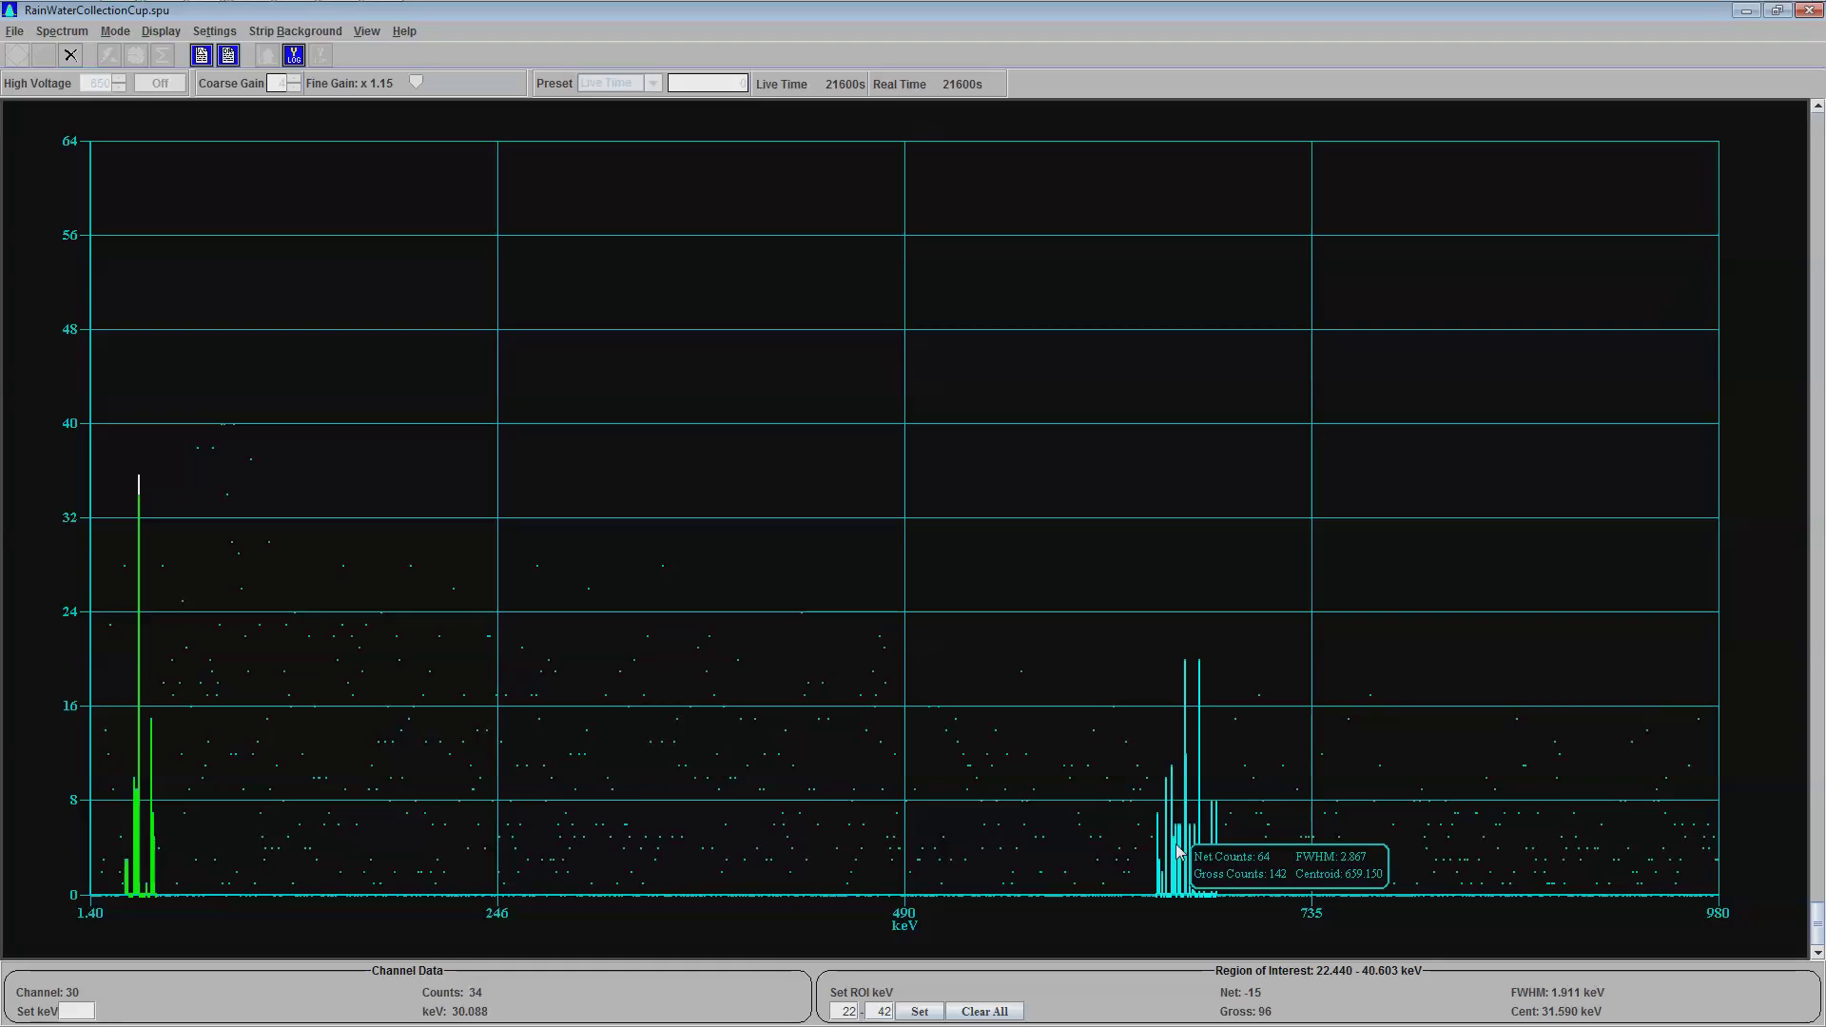
# Step: Open the Windows Run dialog to launch the calculator
pyautogui.press('super+r')
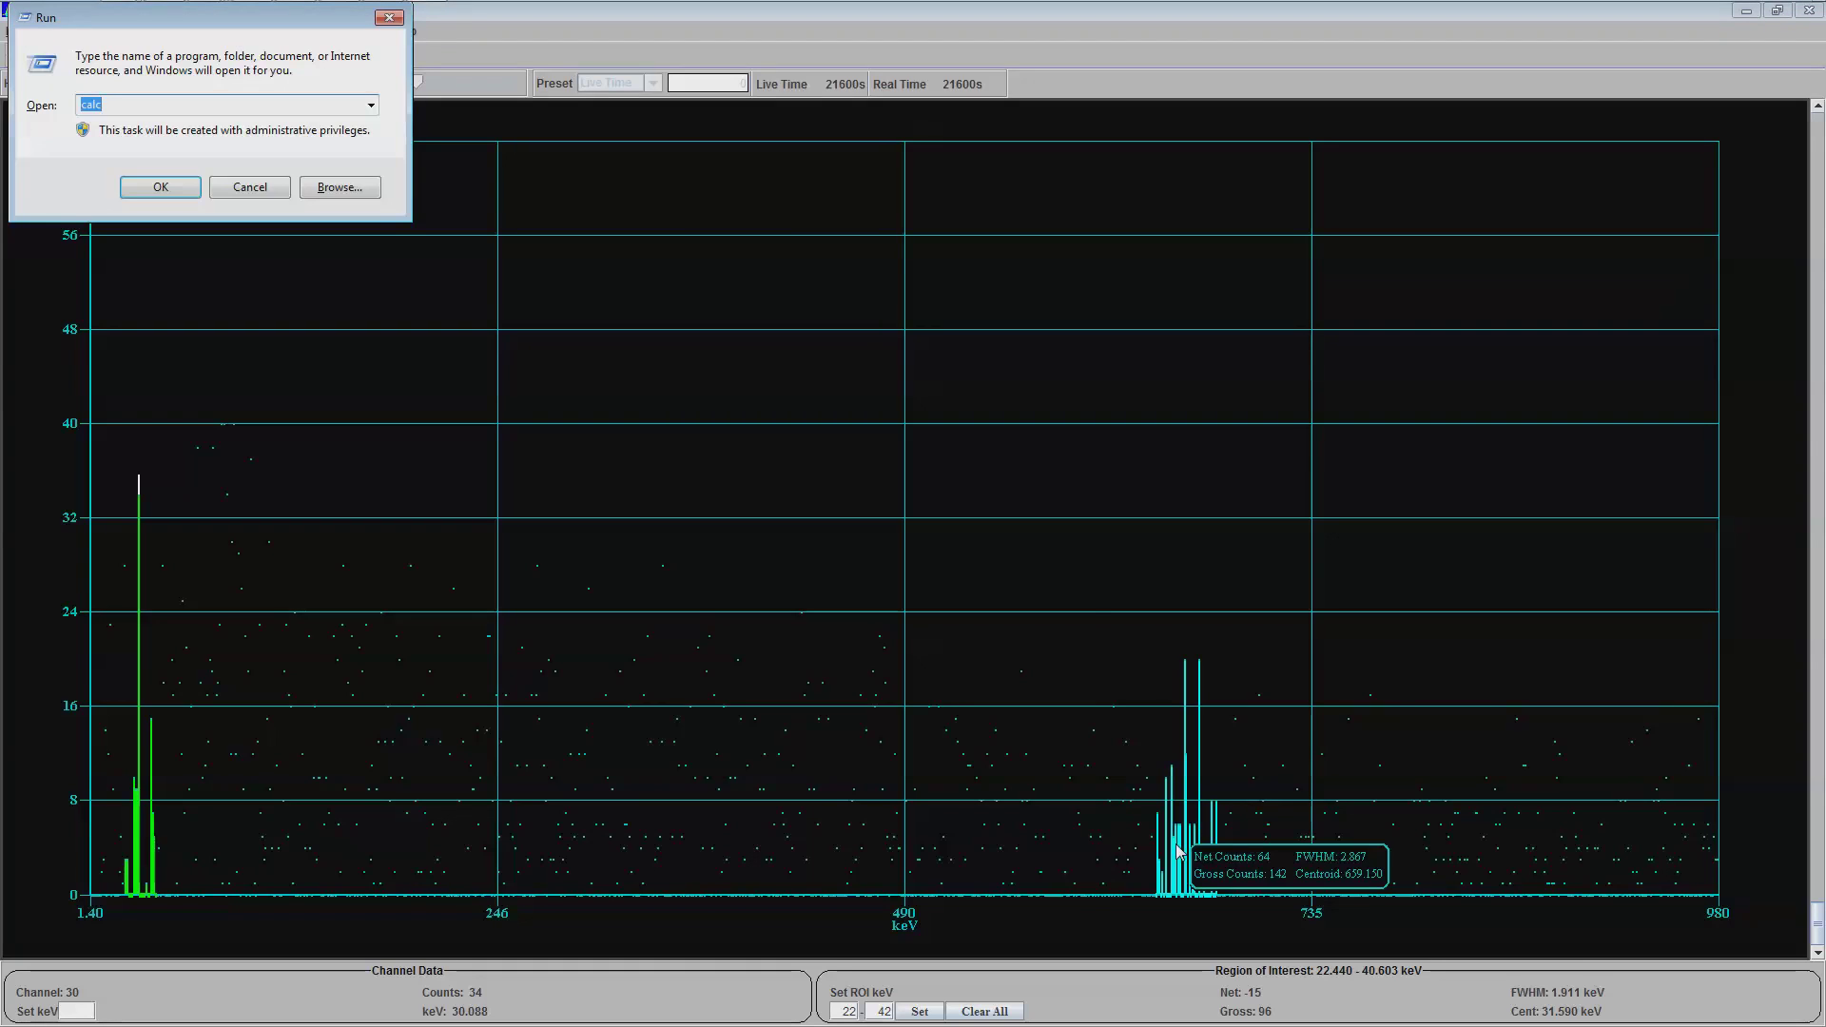
# Step: Launch Calculator and compute 142 / 21600 ≈ 0.006574 counts per second
pyautogui.press('Return')
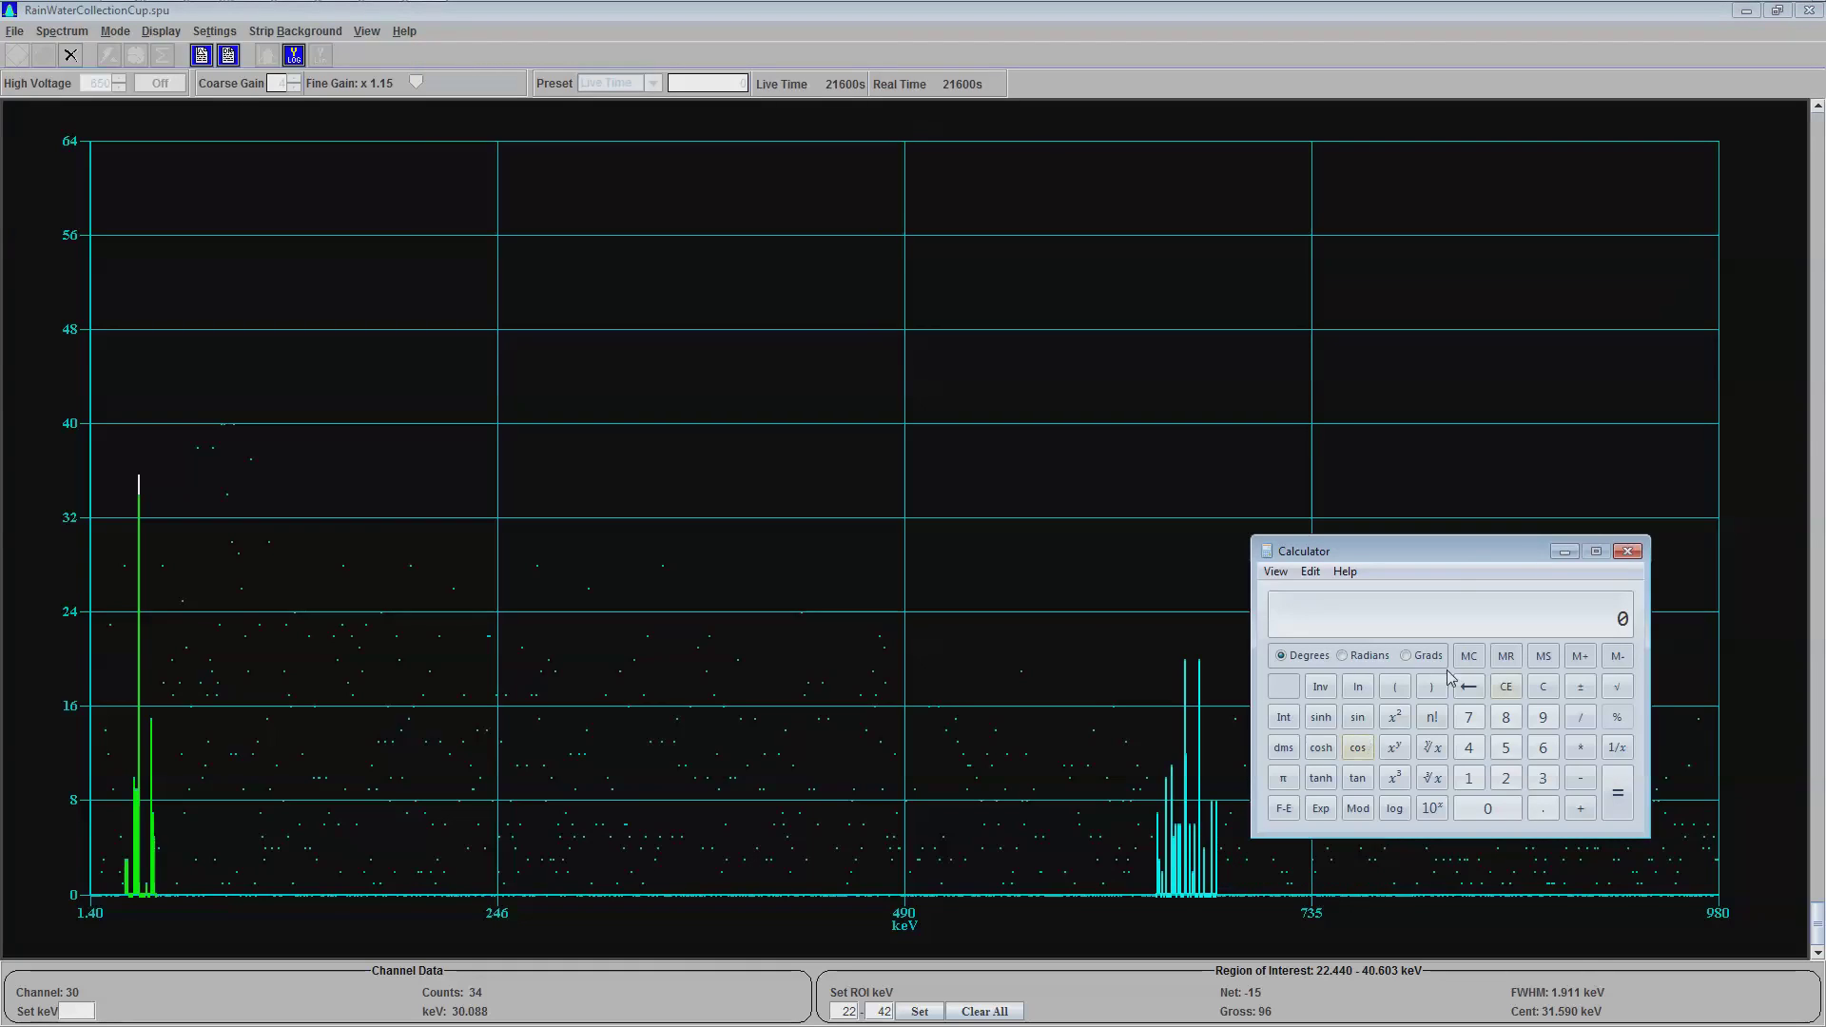
pyautogui.moveTo(1426, 544); pyautogui.dragTo(672, 325)
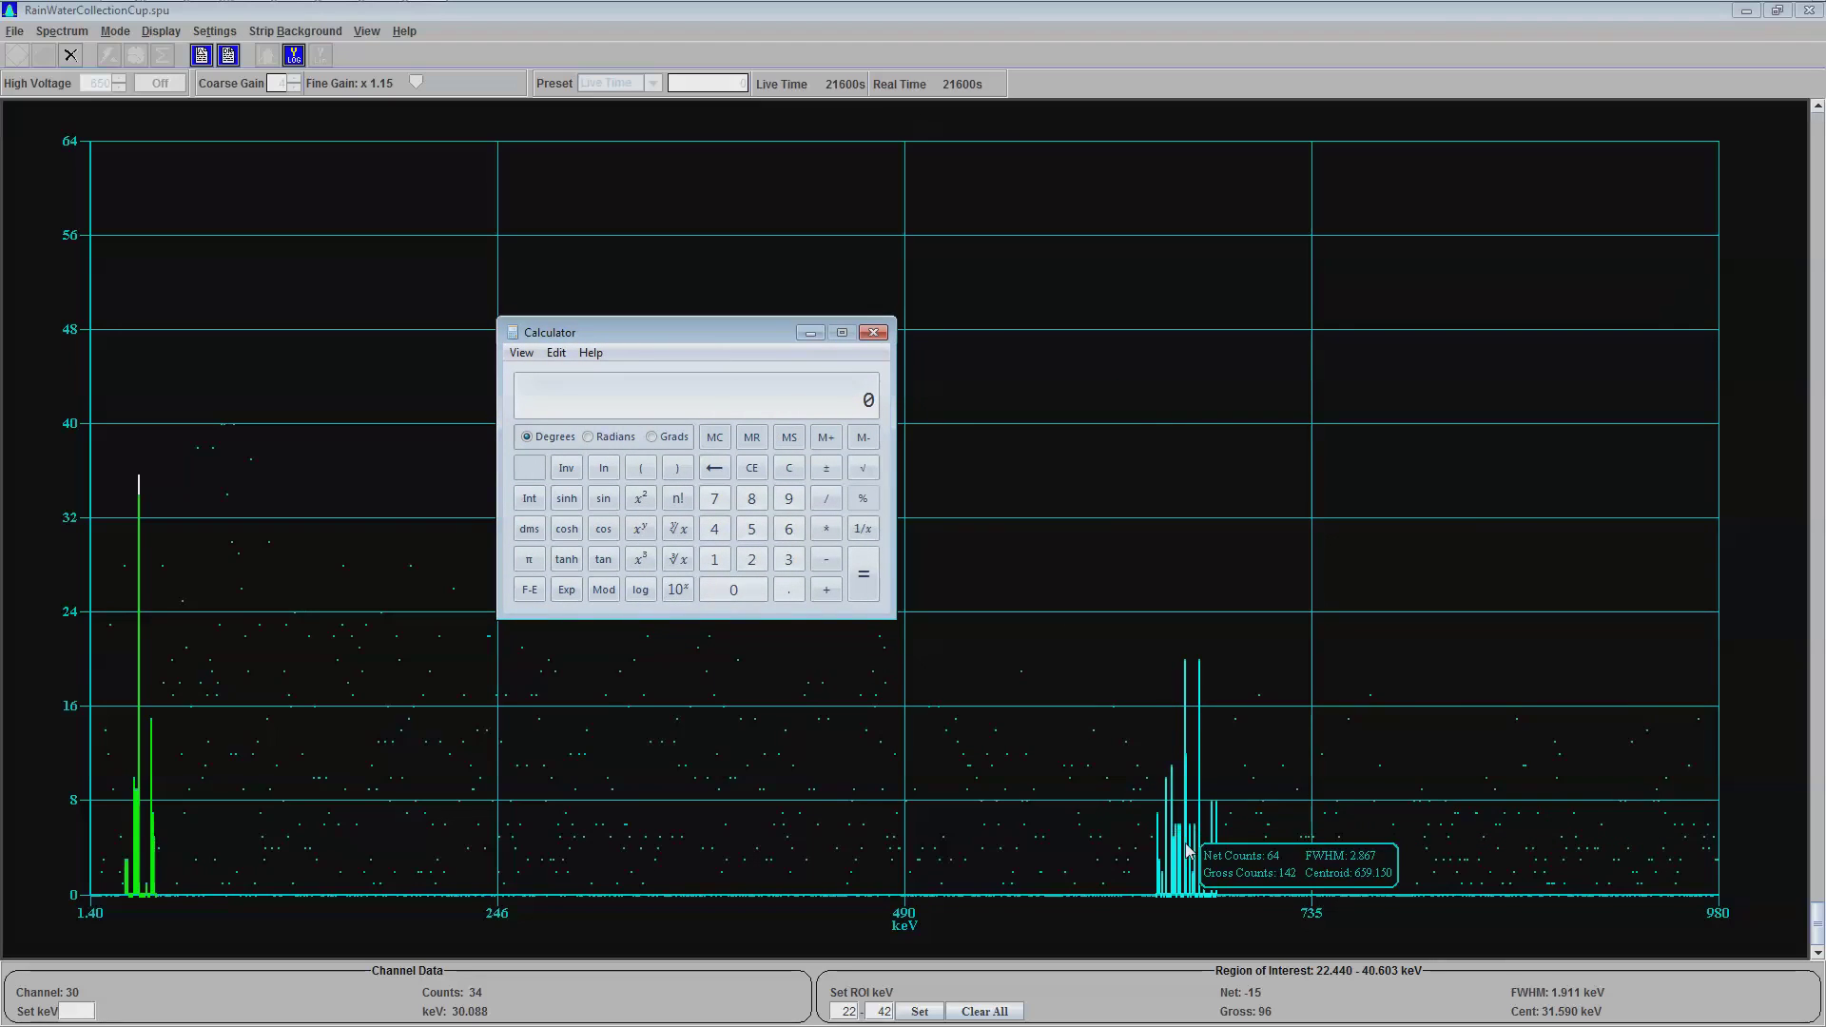
pyautogui.write('142')
pyautogui.write('/ 2')
pyautogui.write('1600')
pyautogui.press('Return')
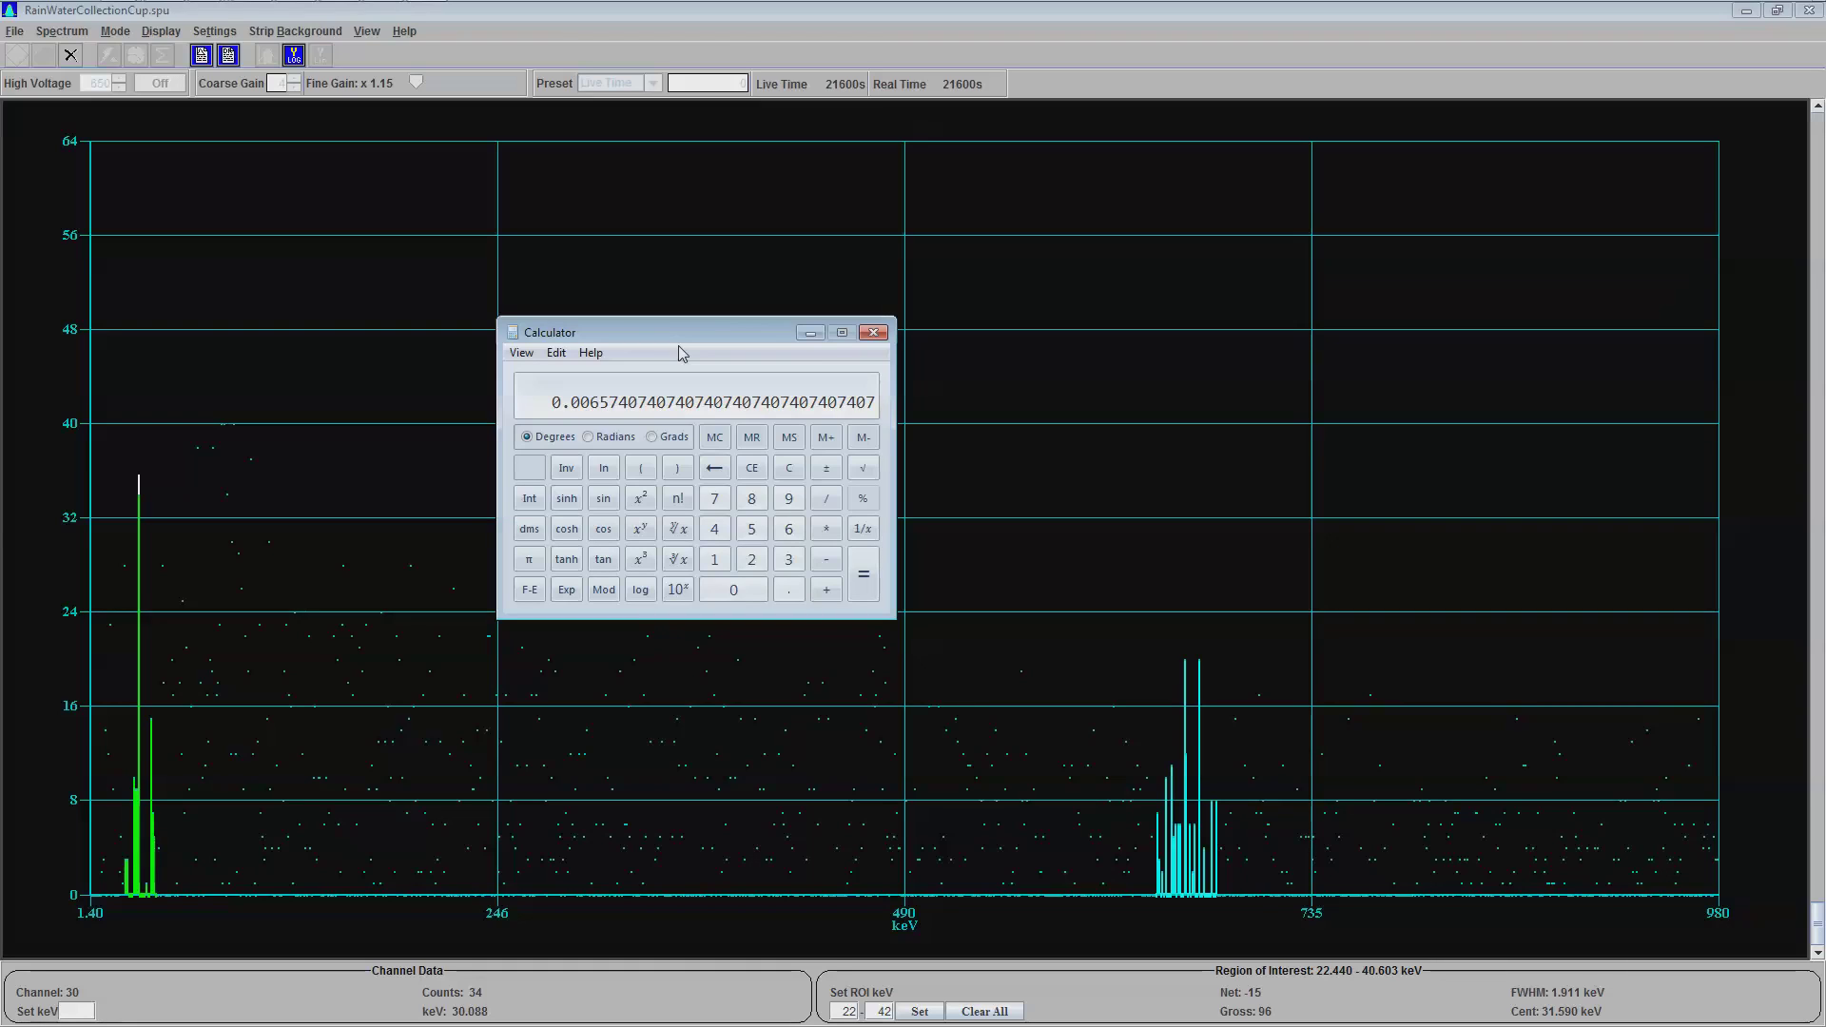
pyautogui.press('/')
# Step: Divide the count rate by 0.12 (≈0.05478), then close Calculator to return to the spectrum
pyautogui.write('0.12')
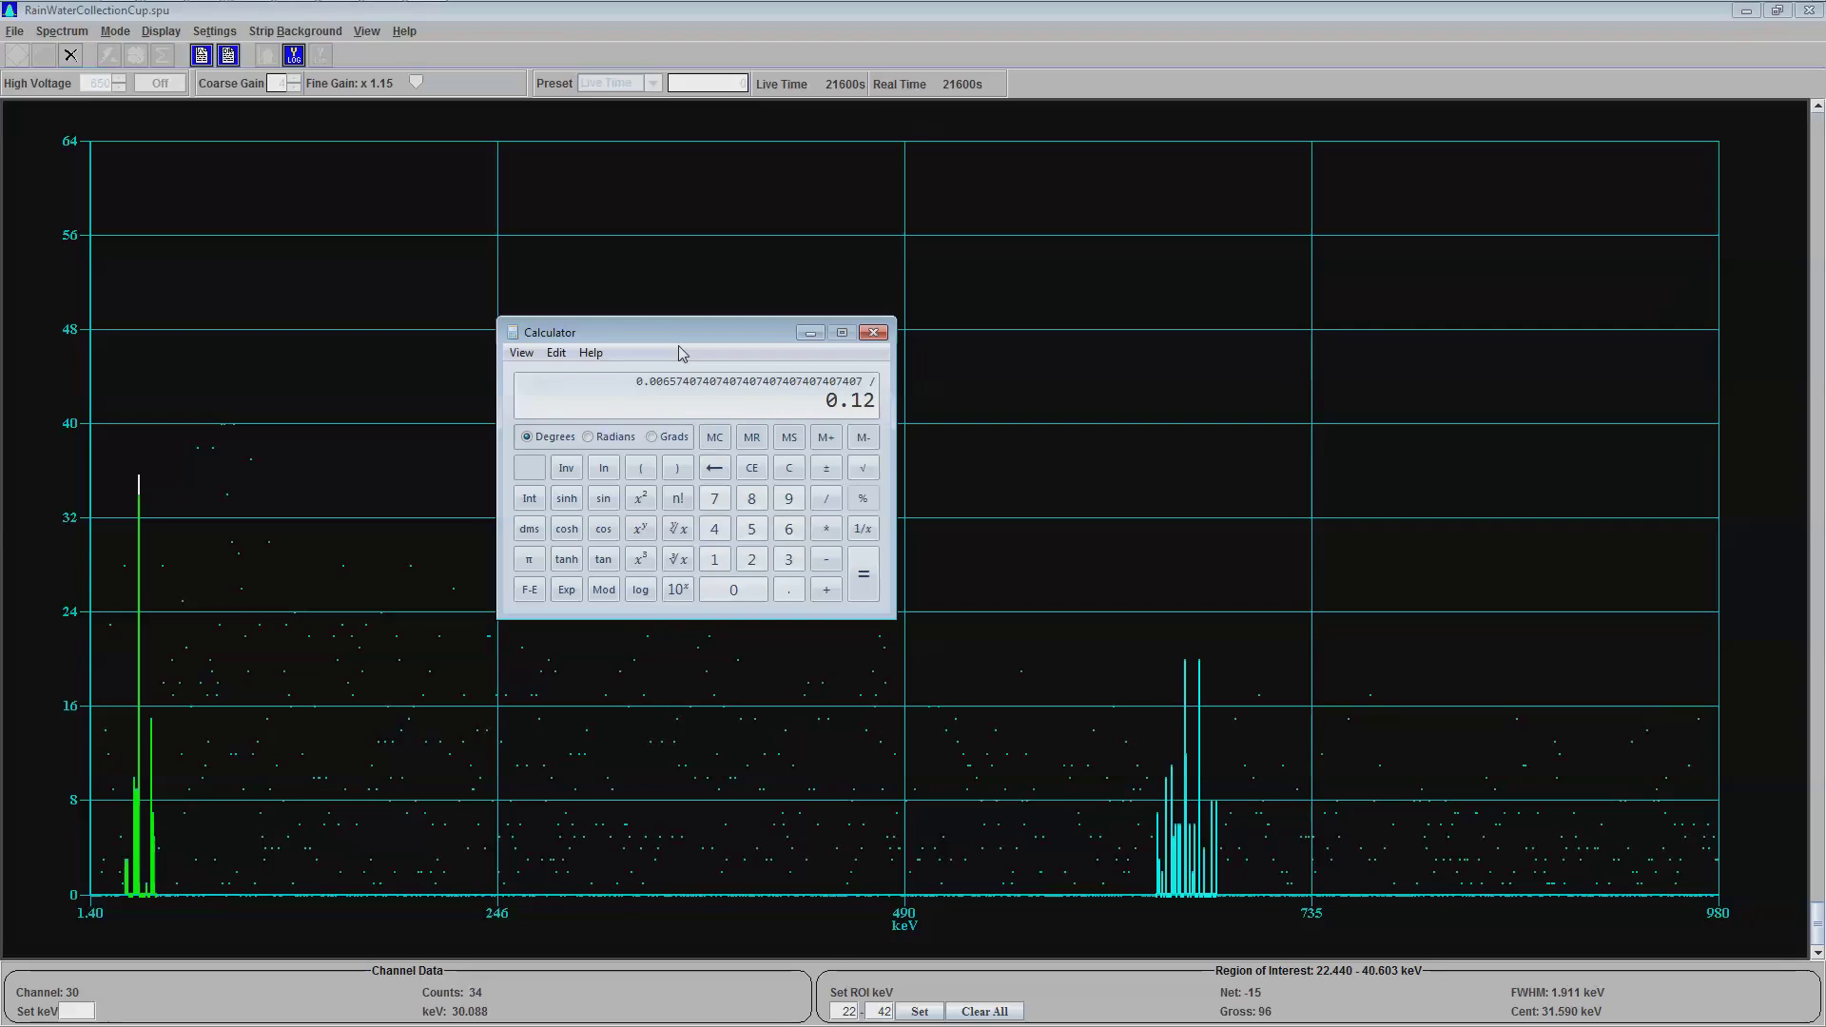
pyautogui.press('Return')
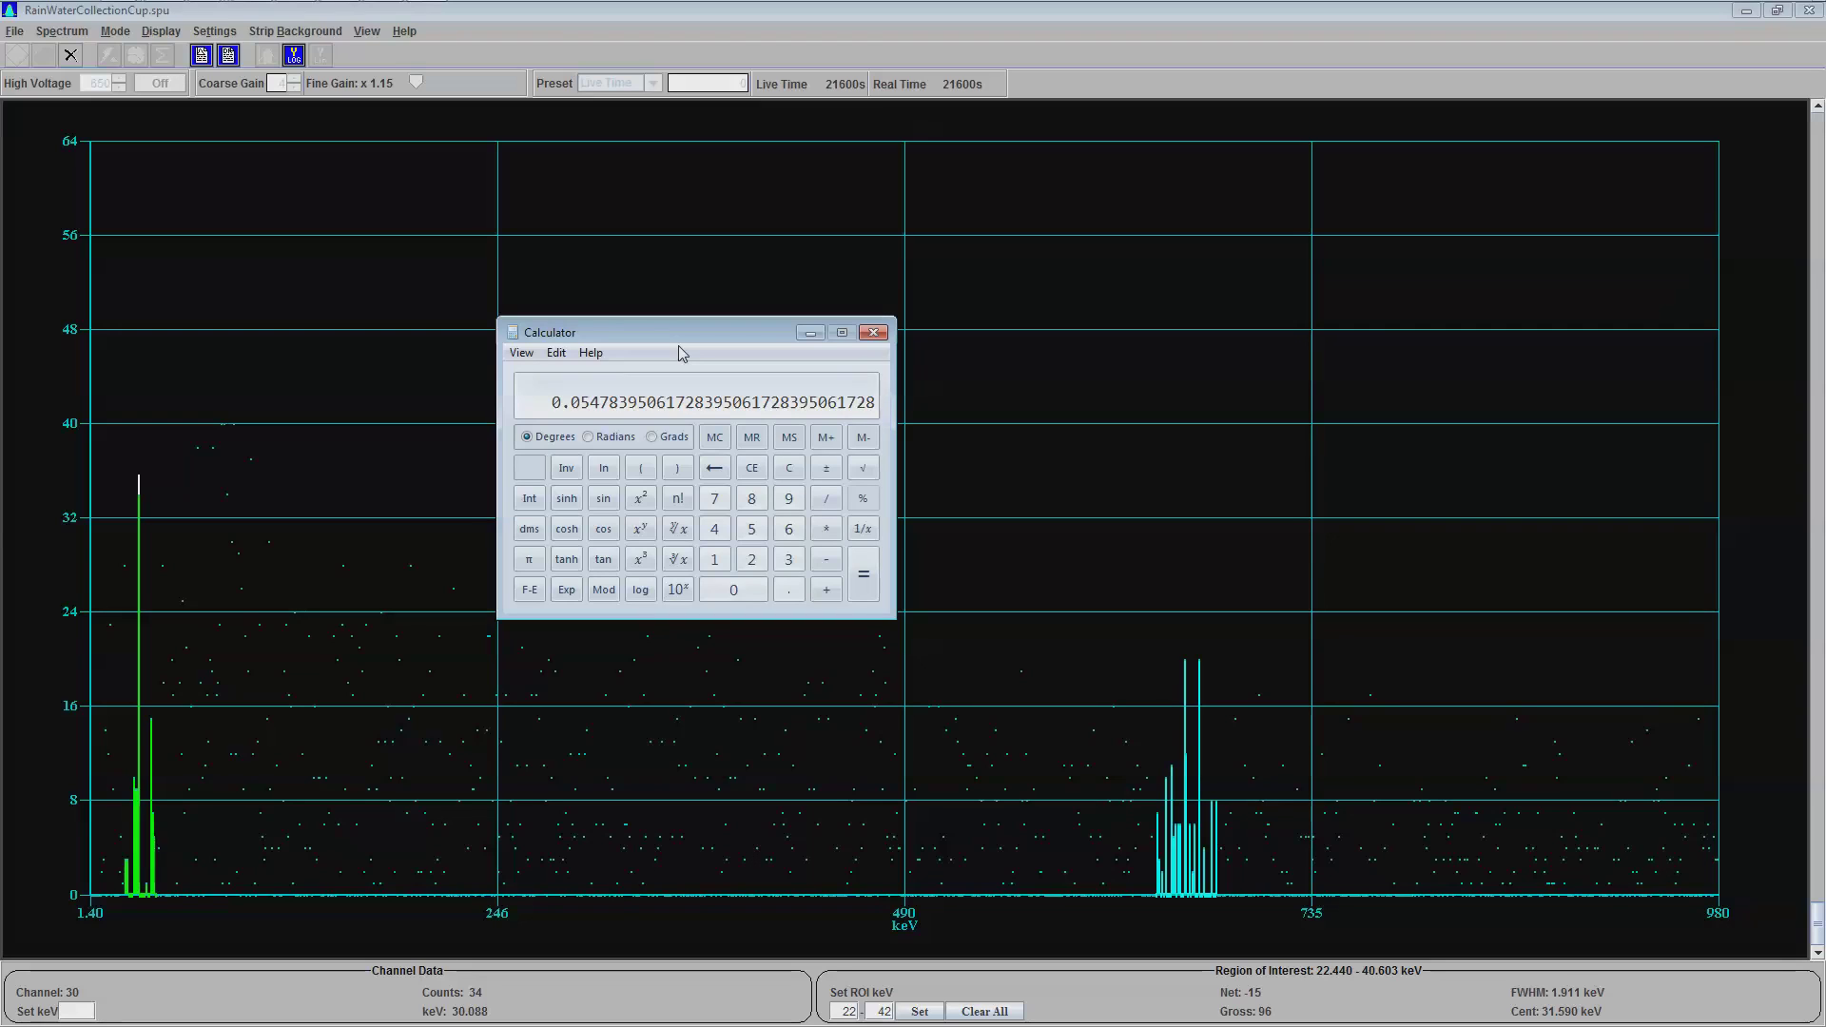
pyautogui.click(873, 333)
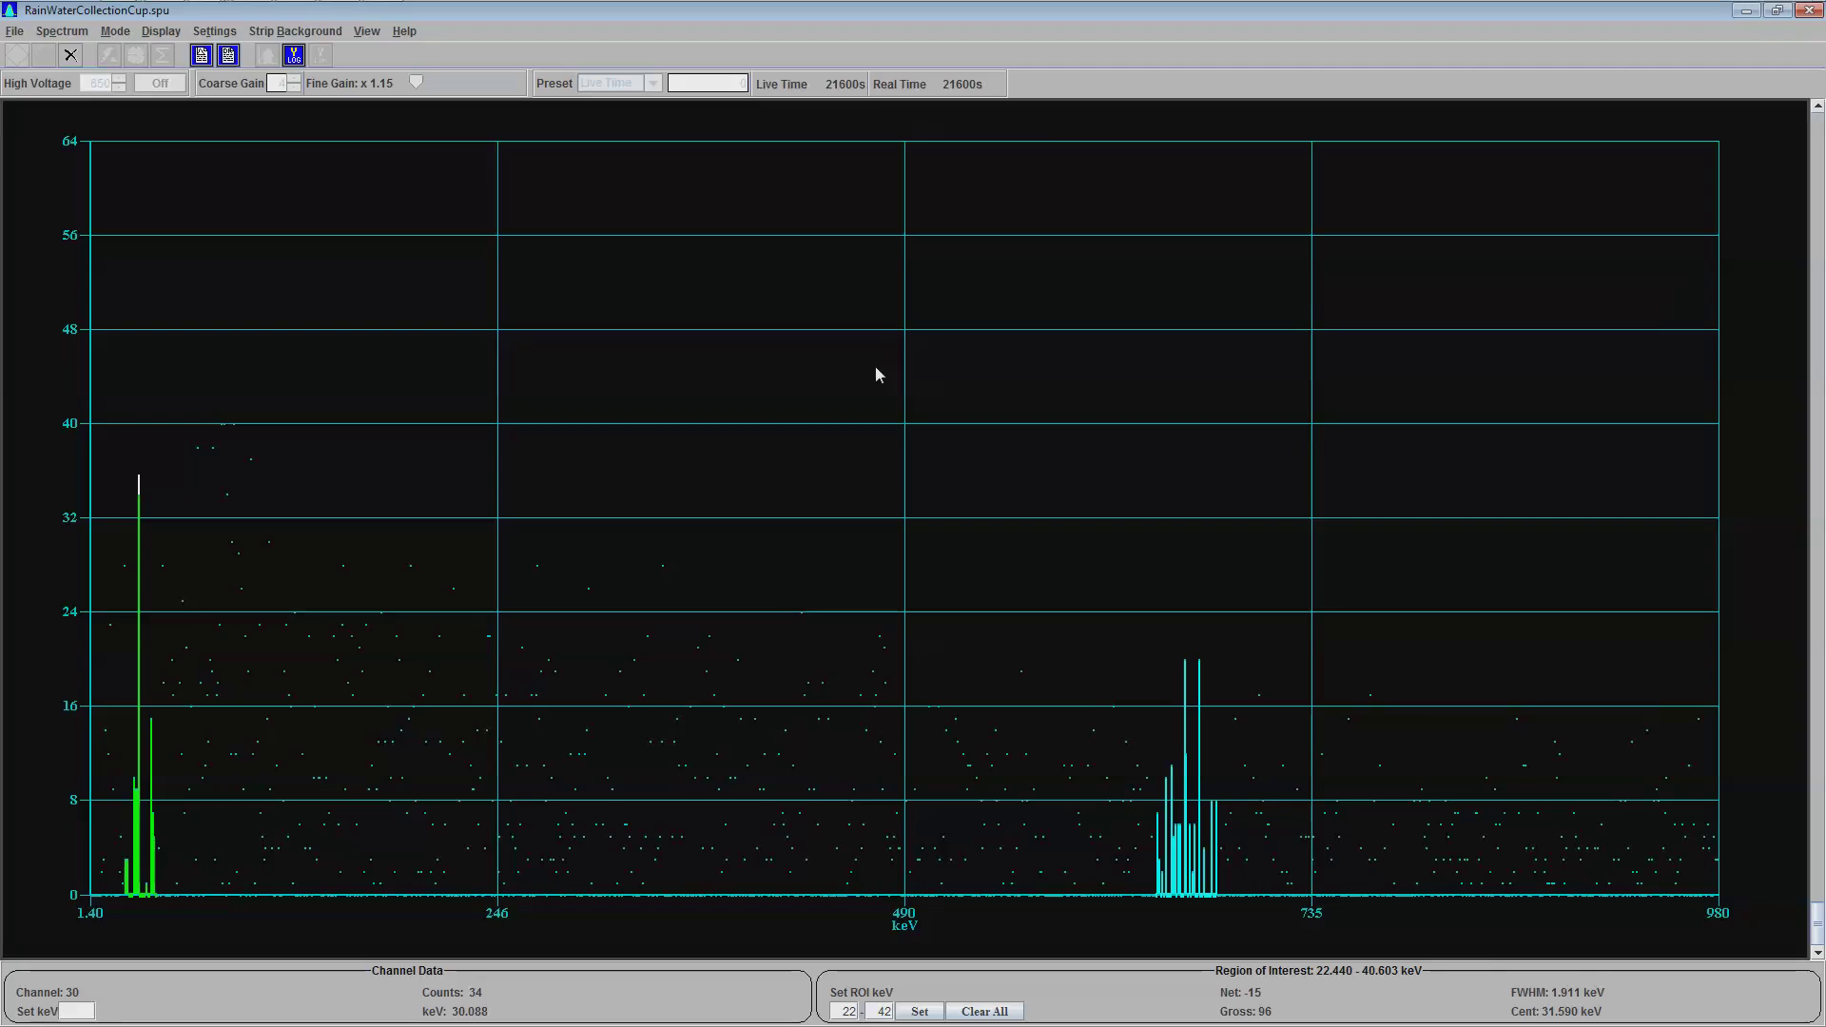
pyautogui.moveTo(492, 4)
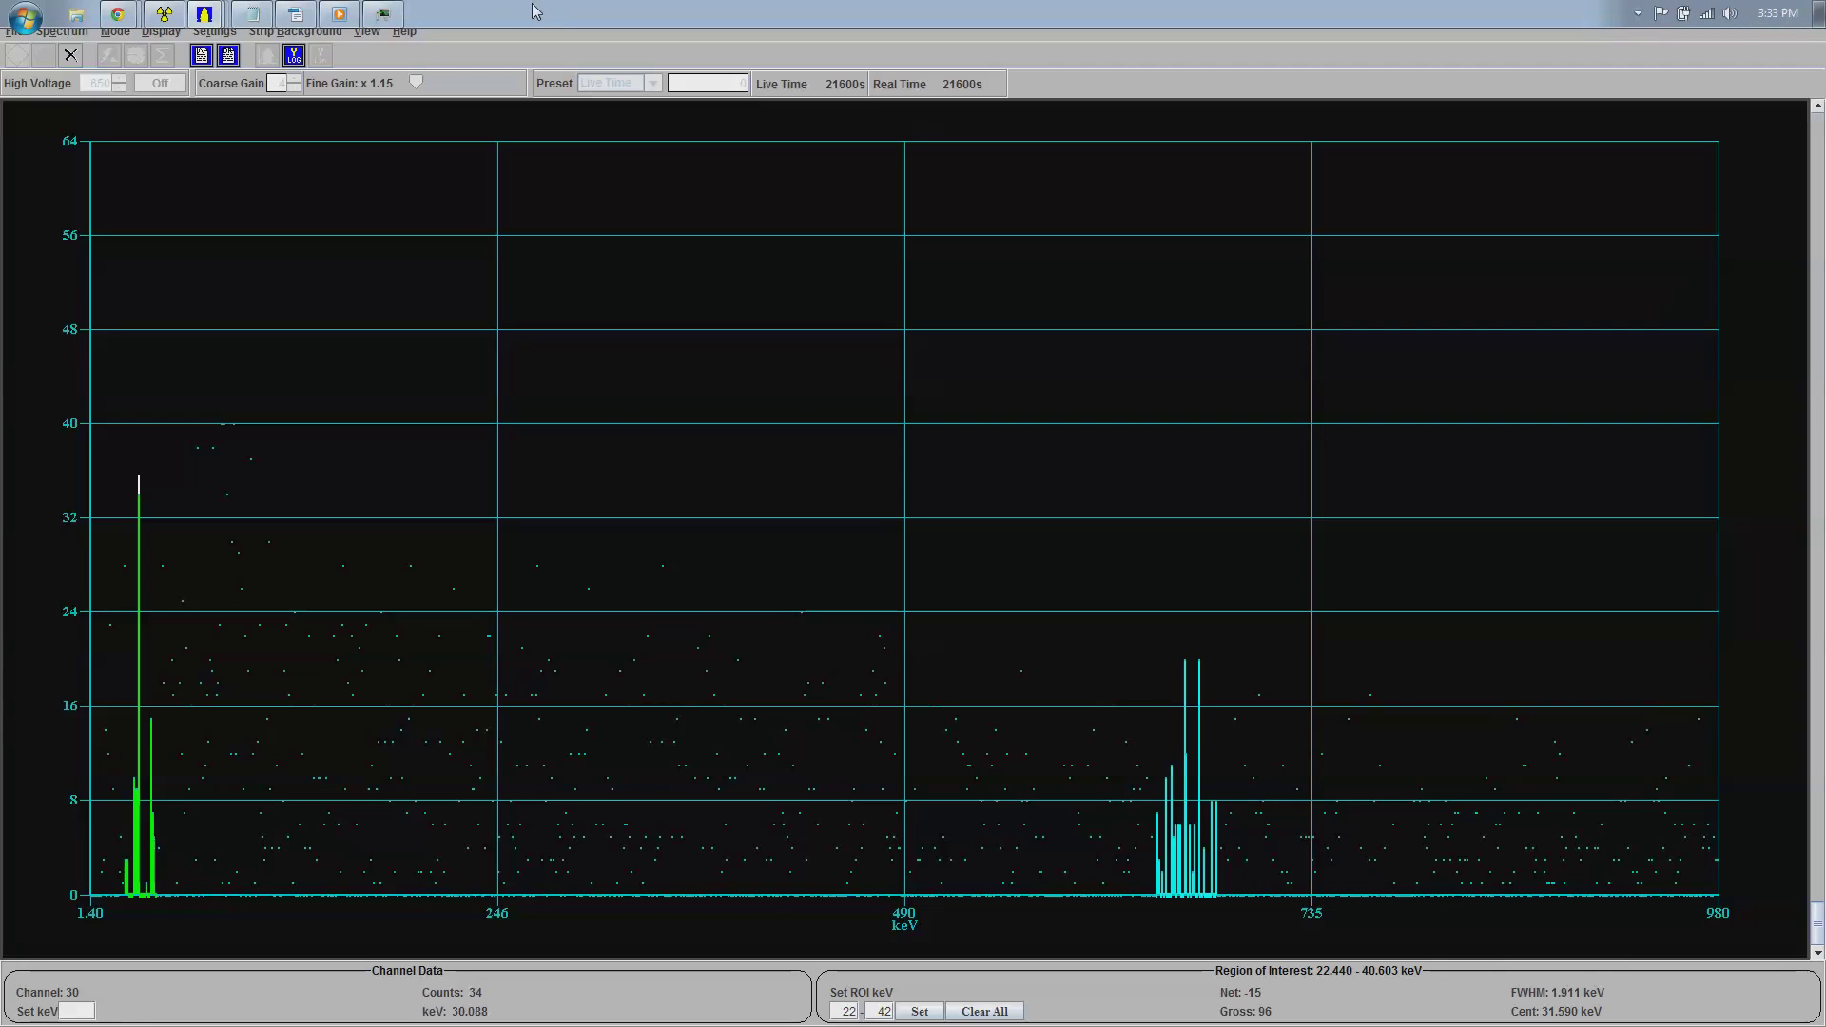
# Step: Bring the gamma.odt notes forward and point out the seintl.com product URL line
pyautogui.moveTo(298, 17)
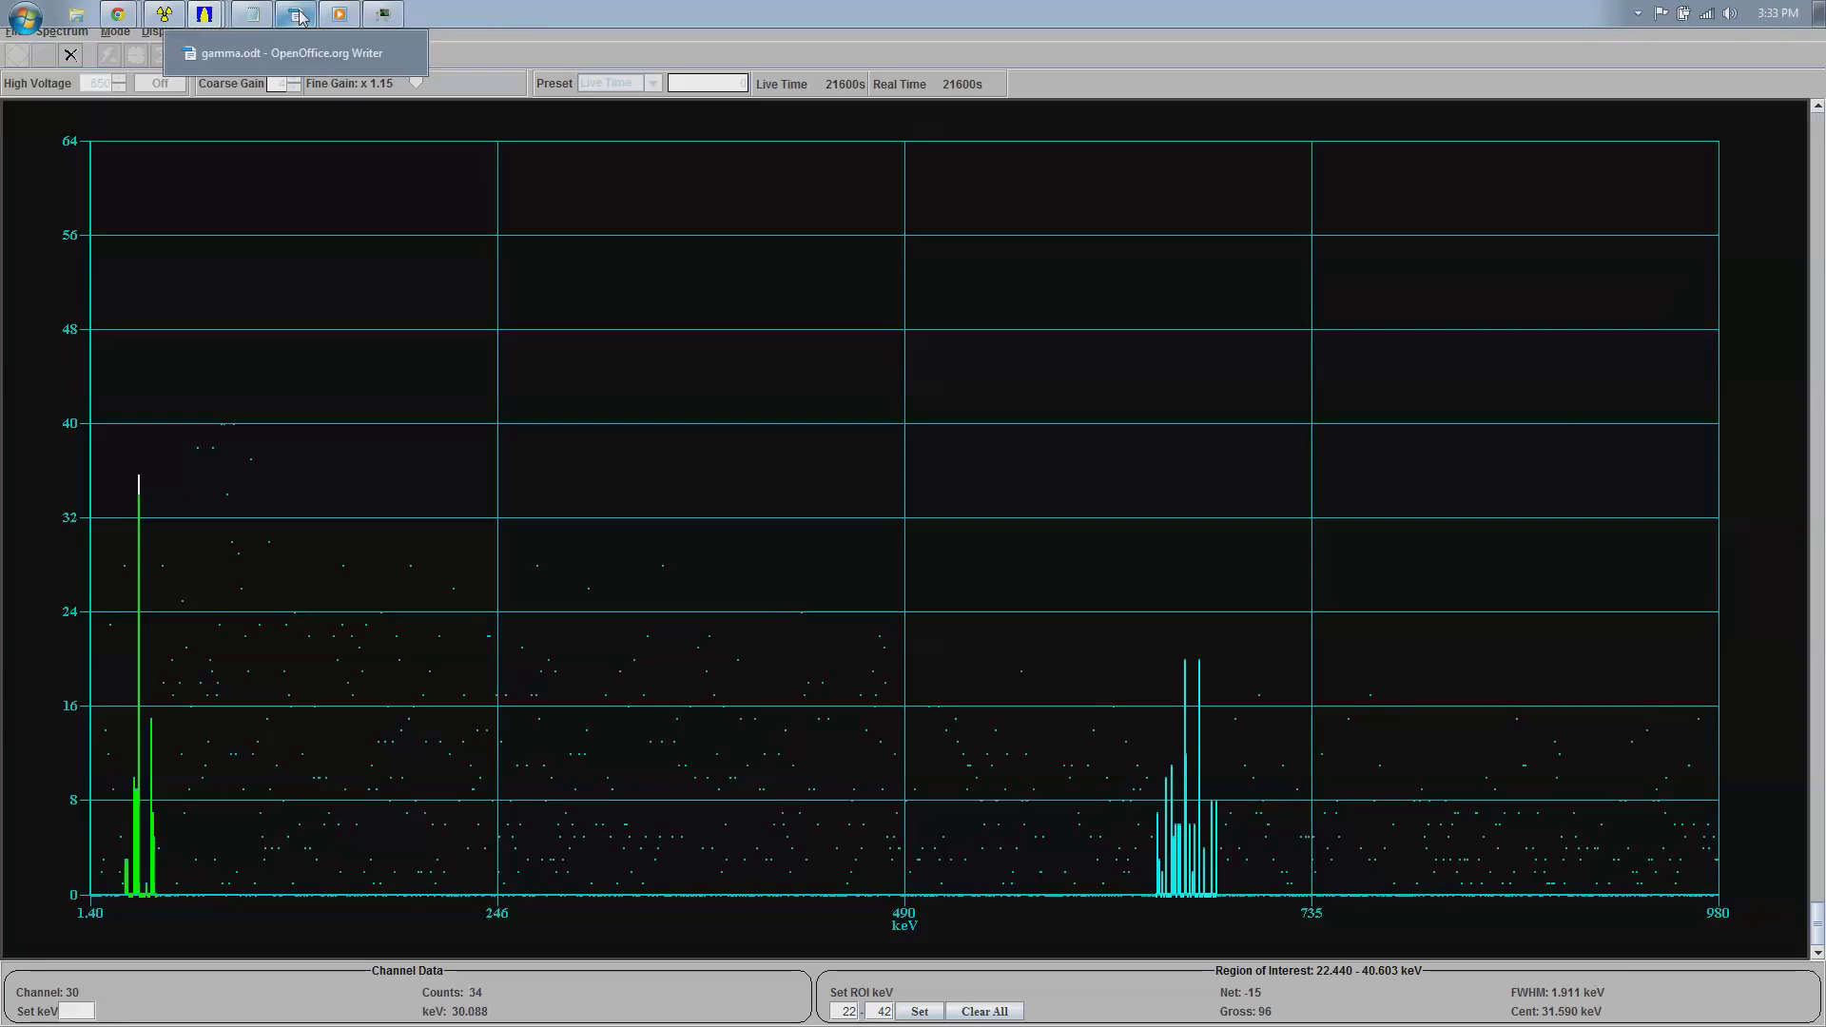
pyautogui.click(298, 18)
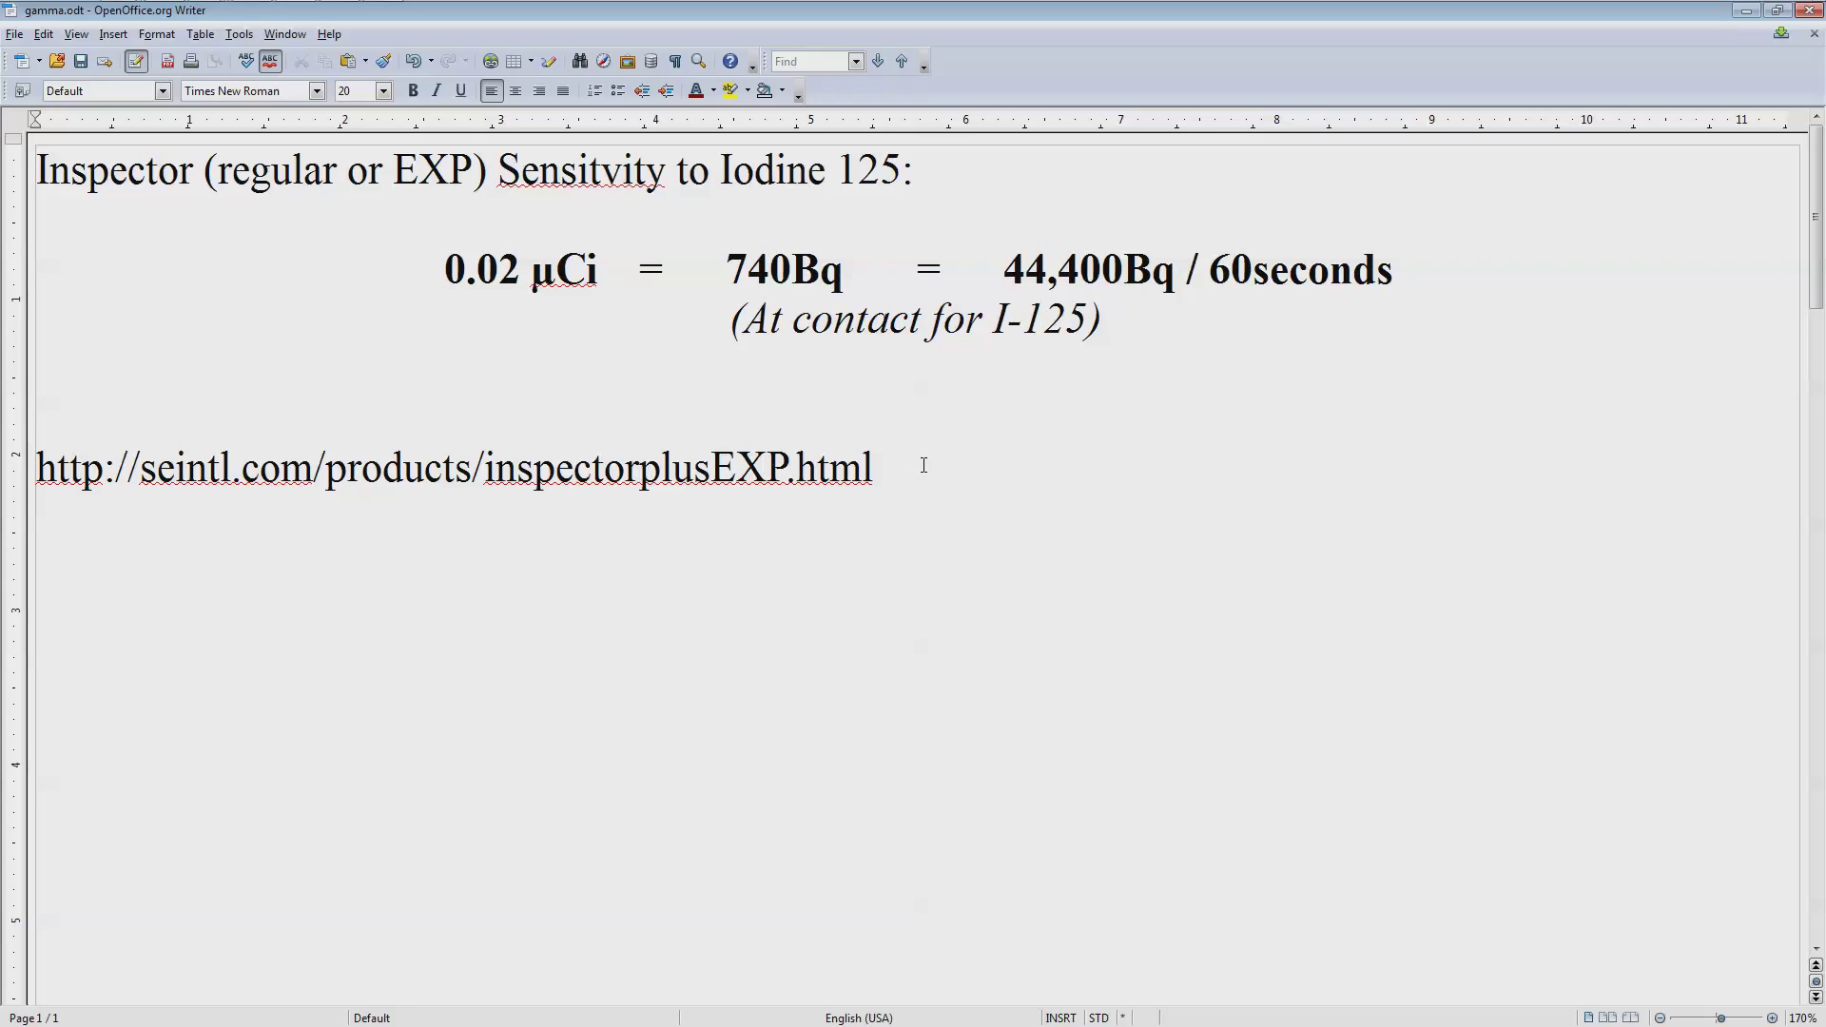
pyautogui.moveTo(924, 465); pyautogui.dragTo(79, 466)
pyautogui.click(816, 468)
pyautogui.click(969, 490)
# Step: Correct the heading word 'Sensitvity' to 'Sensitivity' with the spelling suggestion
pyautogui.click(665, 173)
pyautogui.rightClick(662, 186)
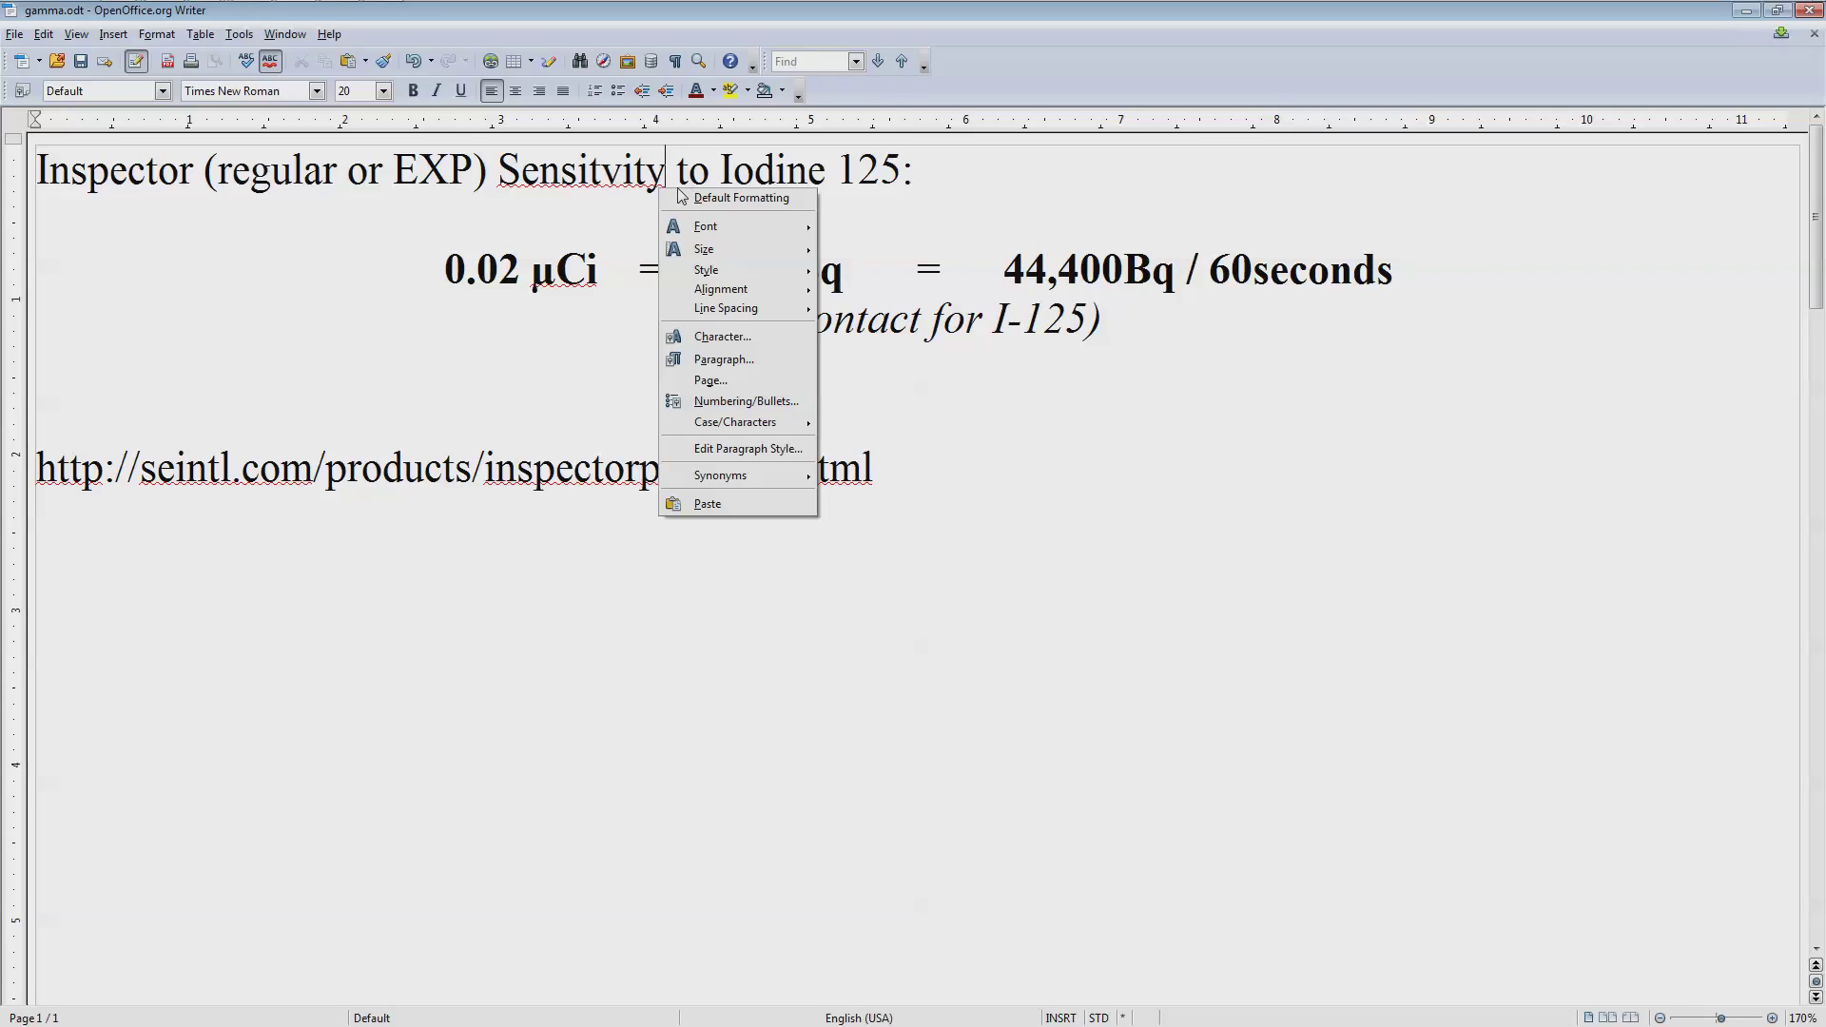
pyautogui.press('Escape')
pyautogui.rightClick(599, 179)
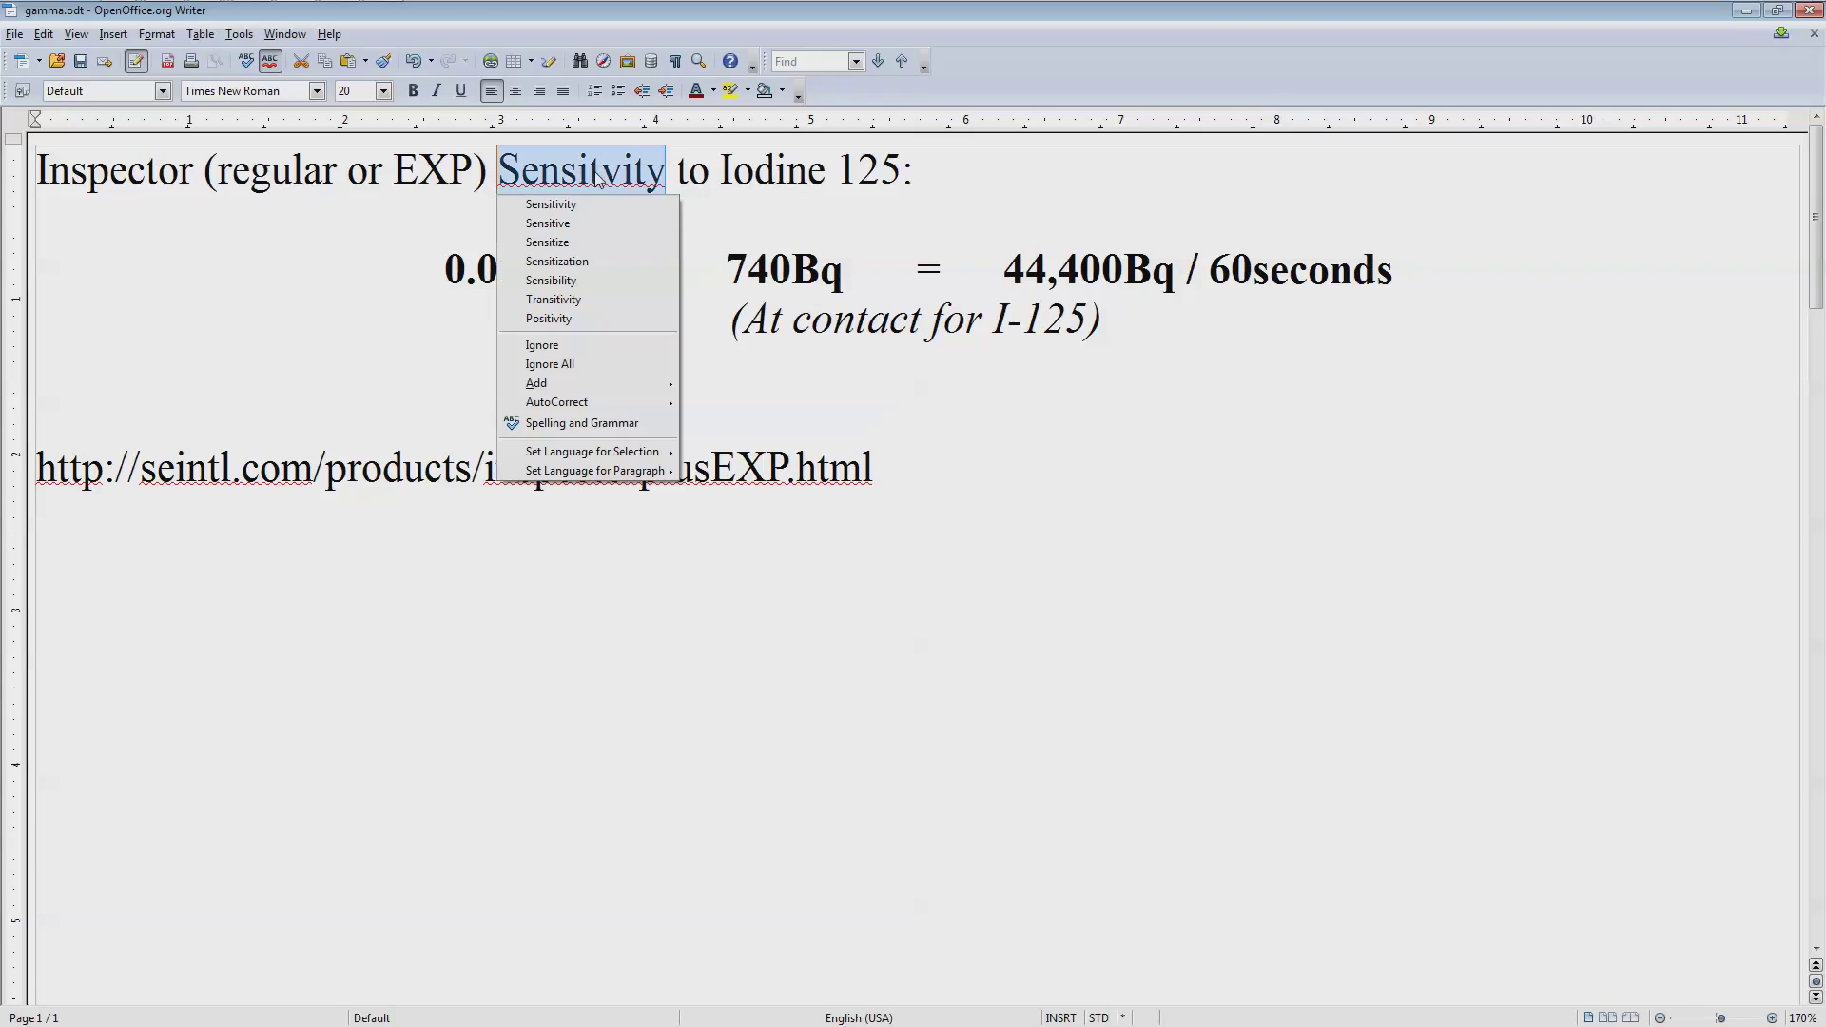
pyautogui.click(590, 206)
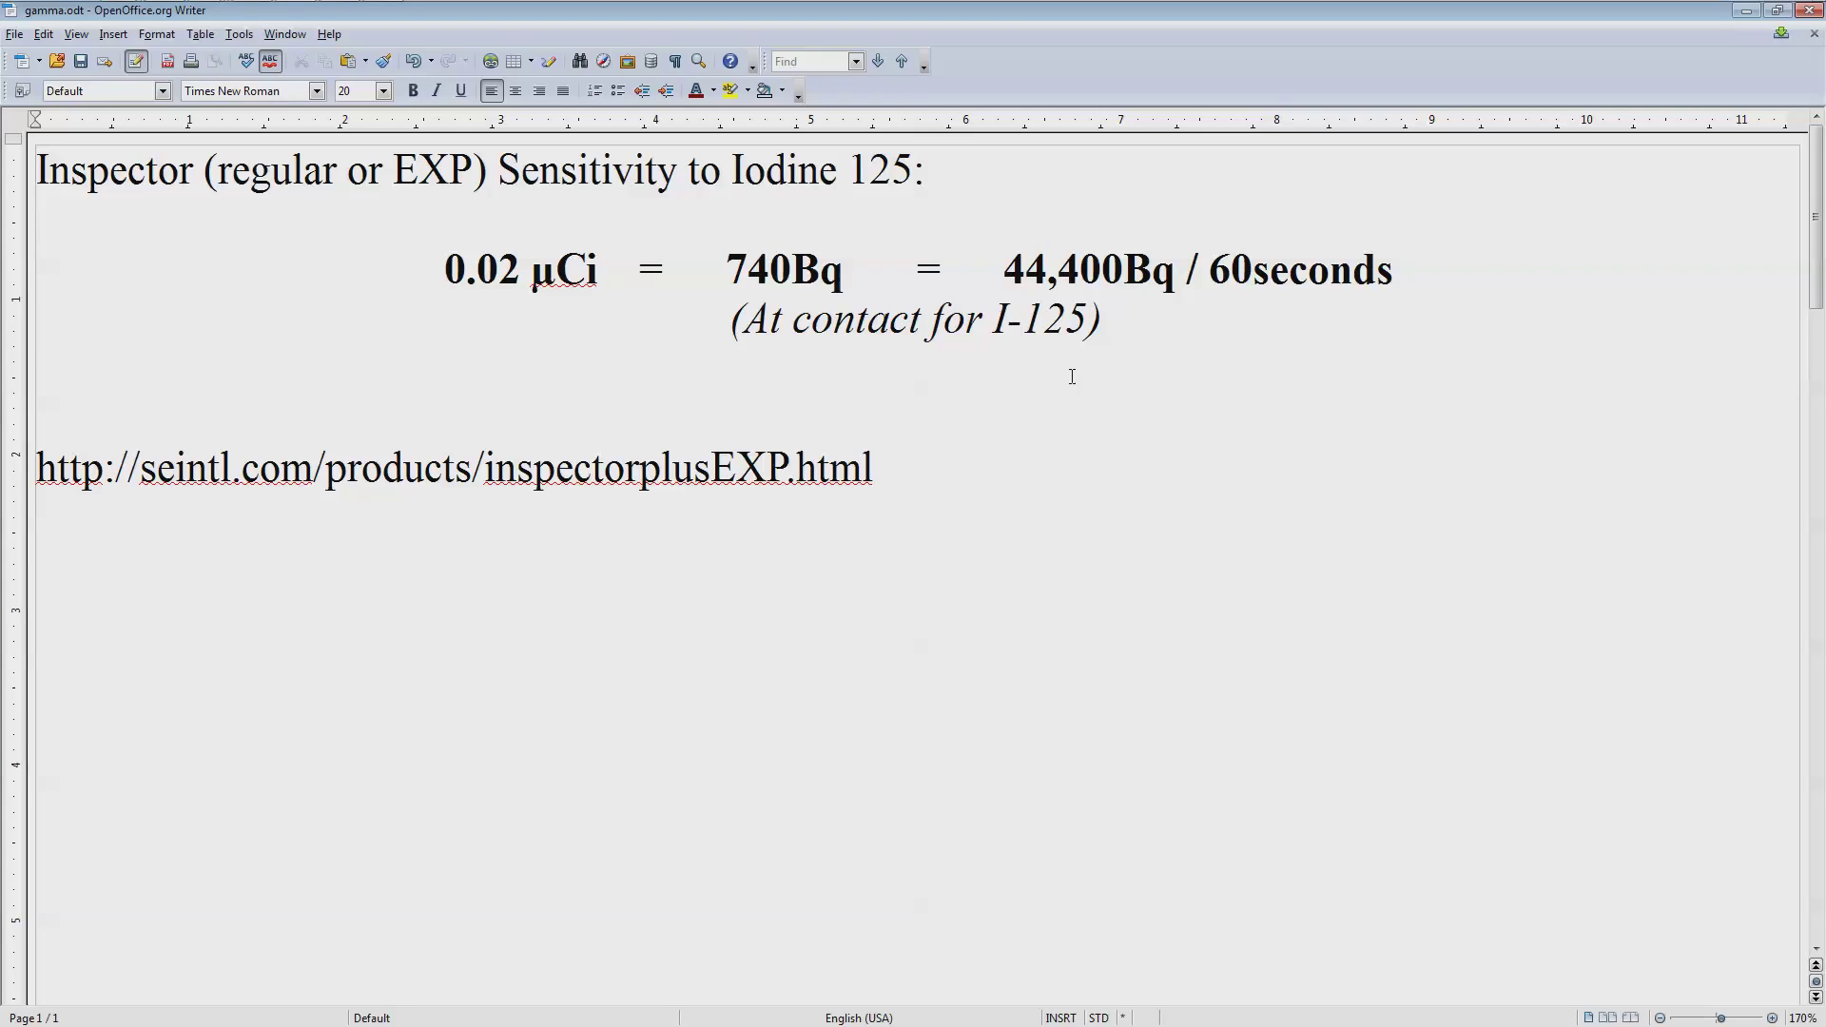
pyautogui.click(1040, 408)
pyautogui.click(718, 391)
pyautogui.hotkey('shift', 'Down')
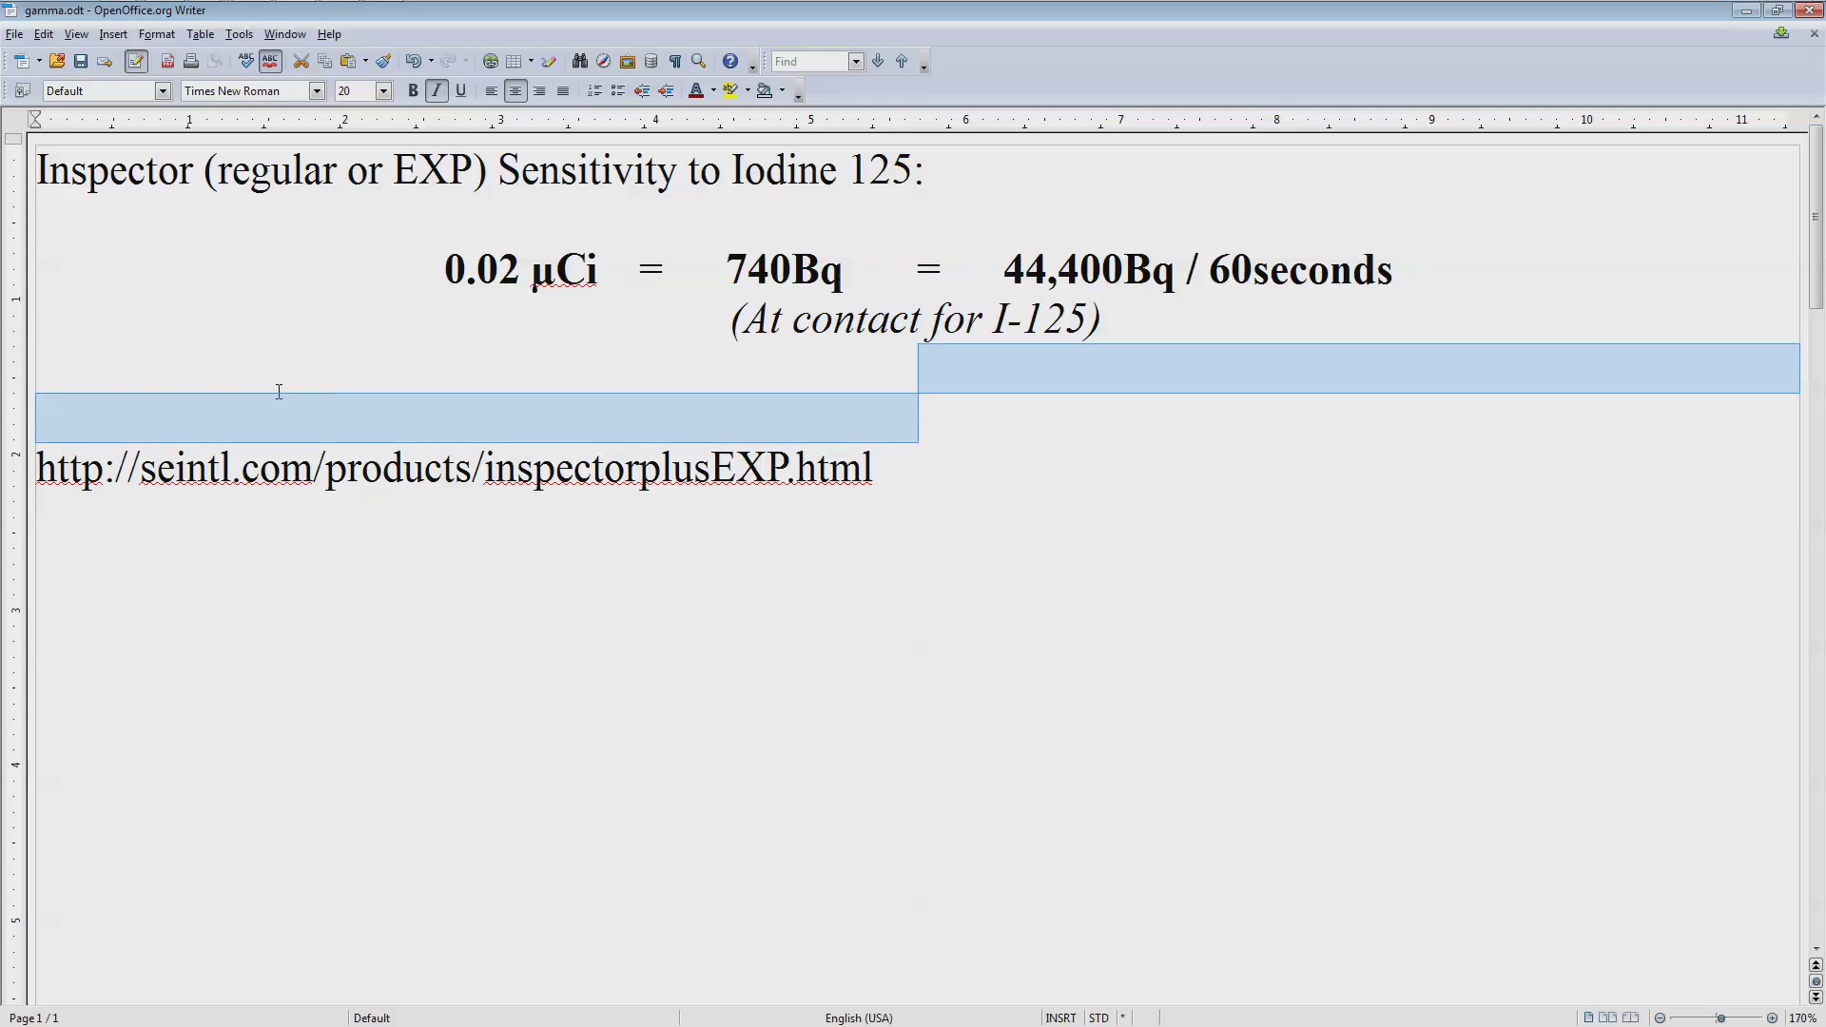
pyautogui.click(66, 399)
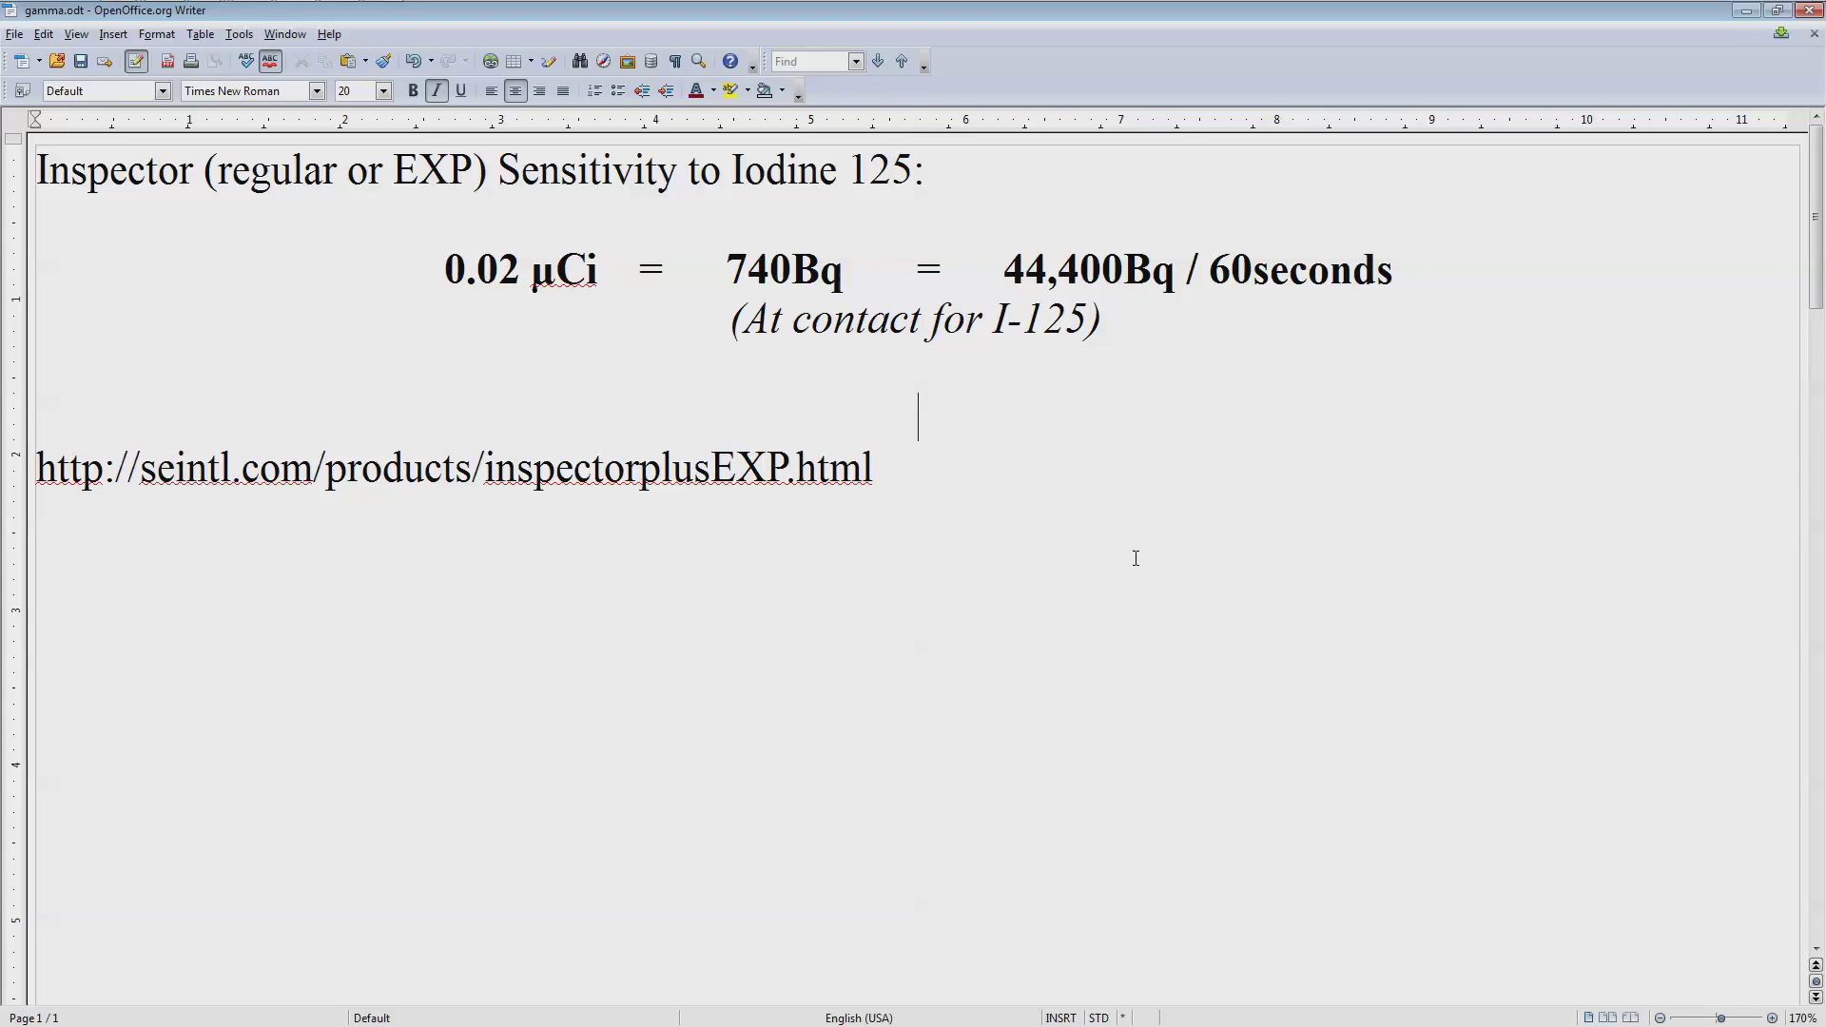
pyautogui.click(76, 534)
pyautogui.scroll(-3, 779, 554)
# Step: Scroll to the Iodine-125 section and highlight the 35.49 keV gamma energy and the ie.lbl.gov link
pyautogui.scroll(-3, 779, 554)
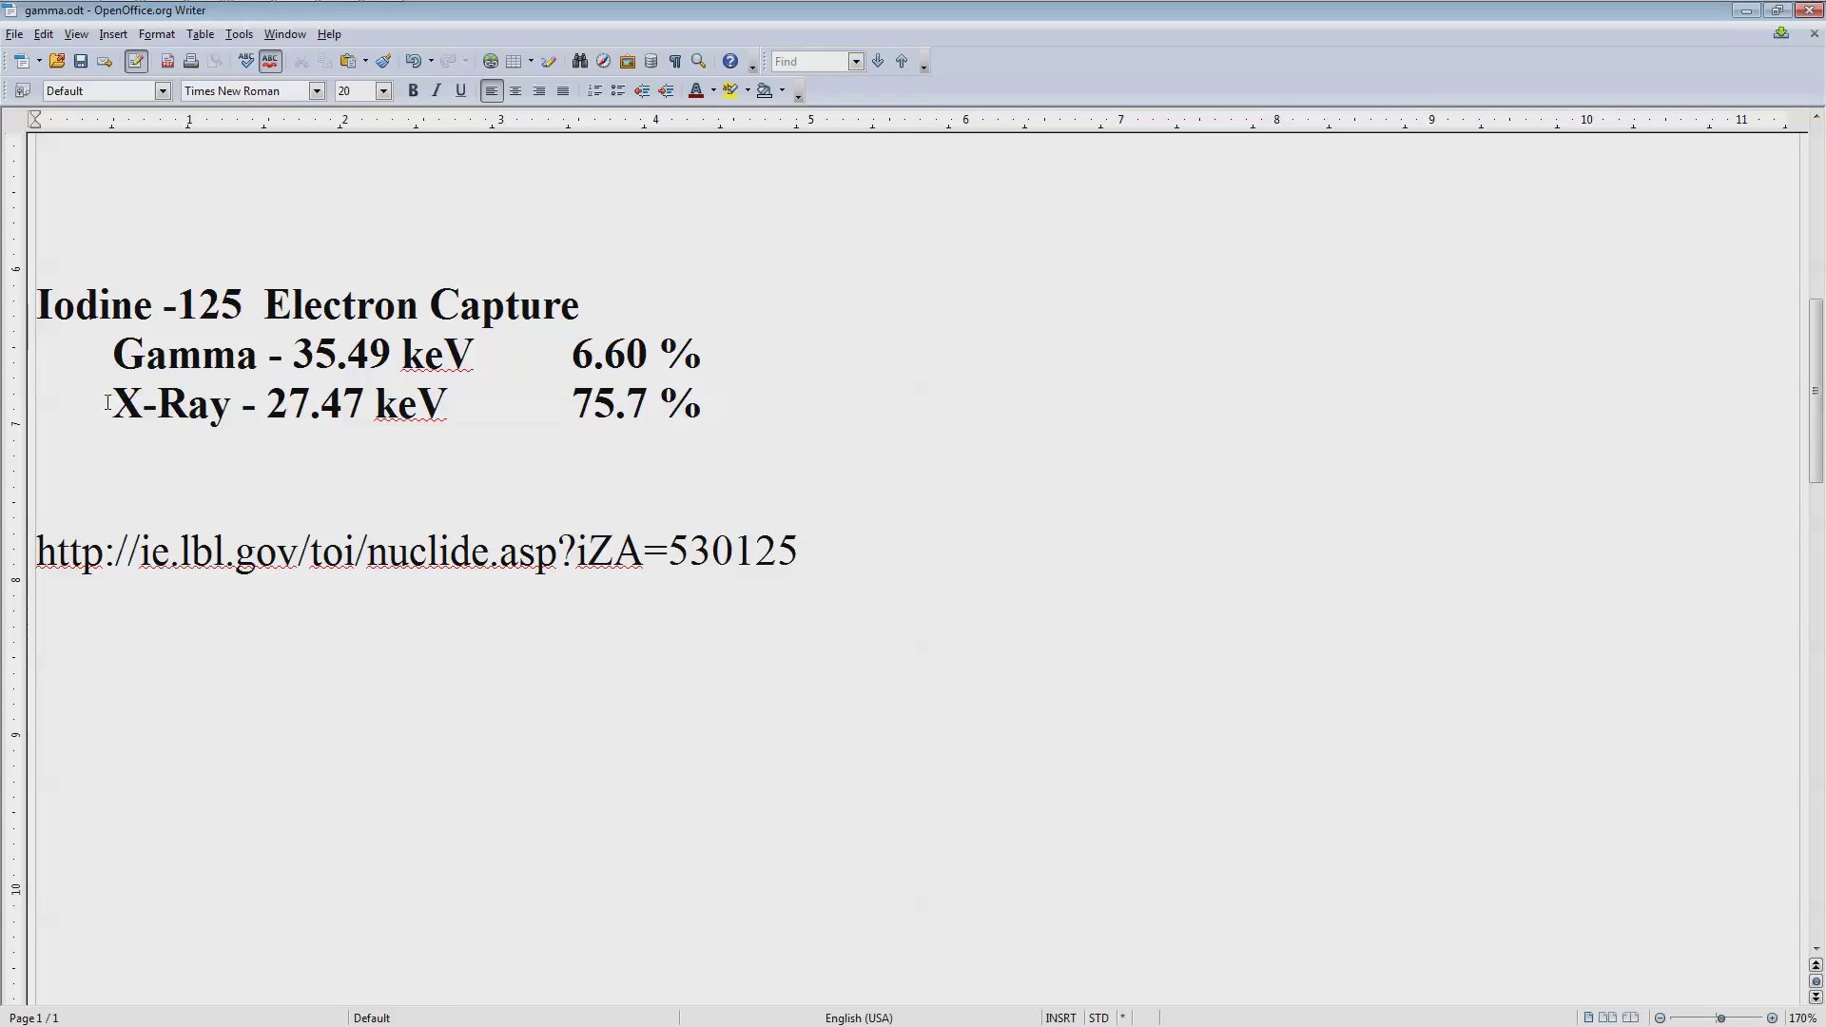
pyautogui.moveTo(476, 415); pyautogui.dragTo(491, 357)
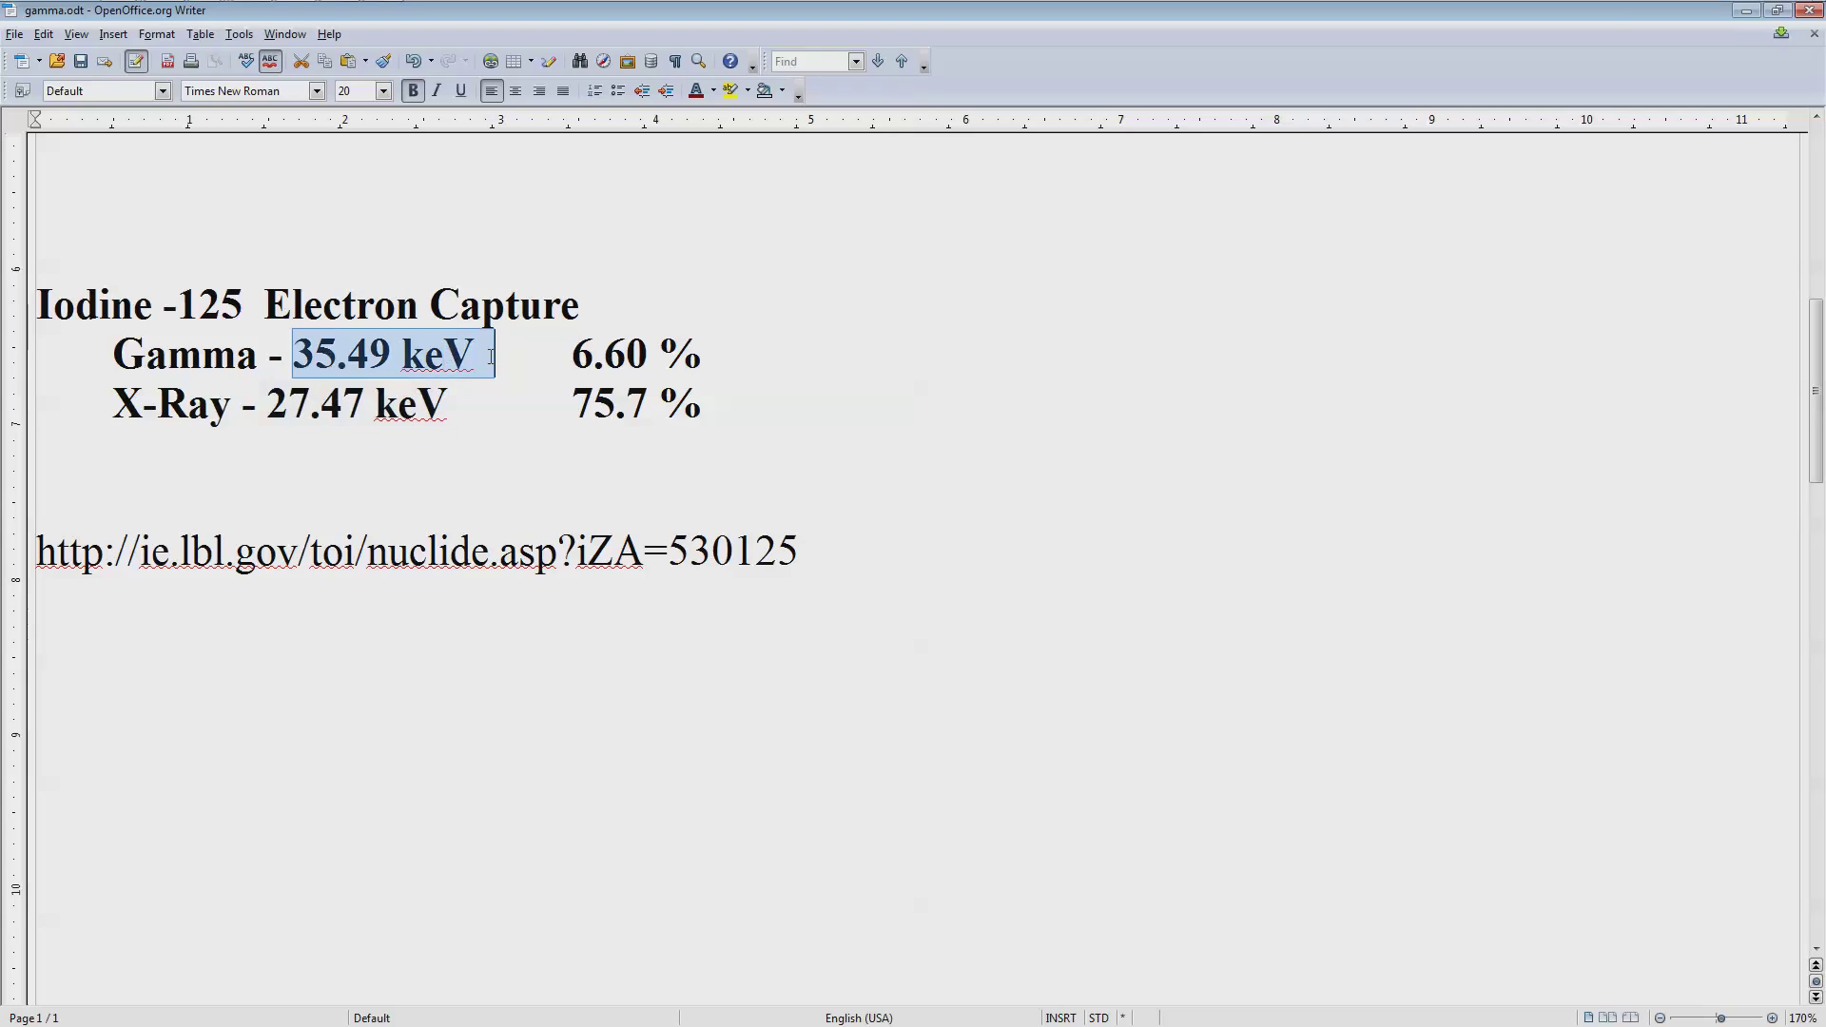
pyautogui.click(476, 356)
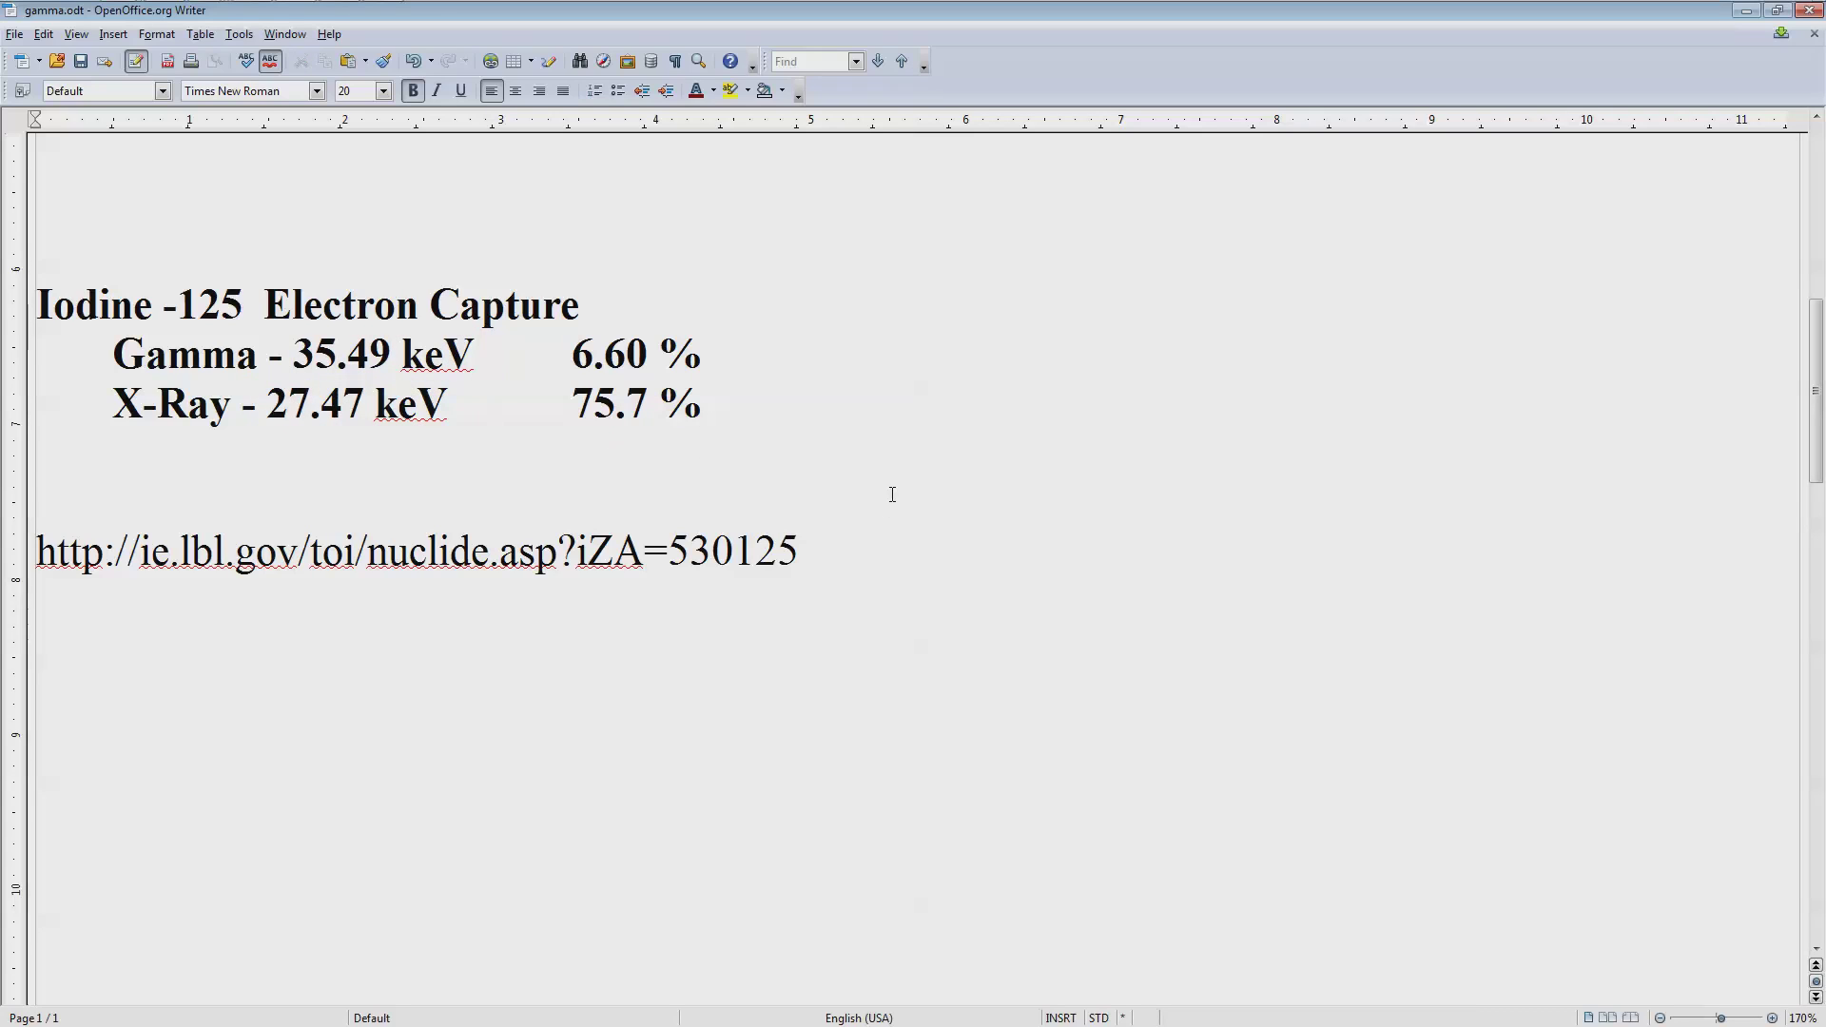
pyautogui.moveTo(870, 542); pyautogui.dragTo(37, 523)
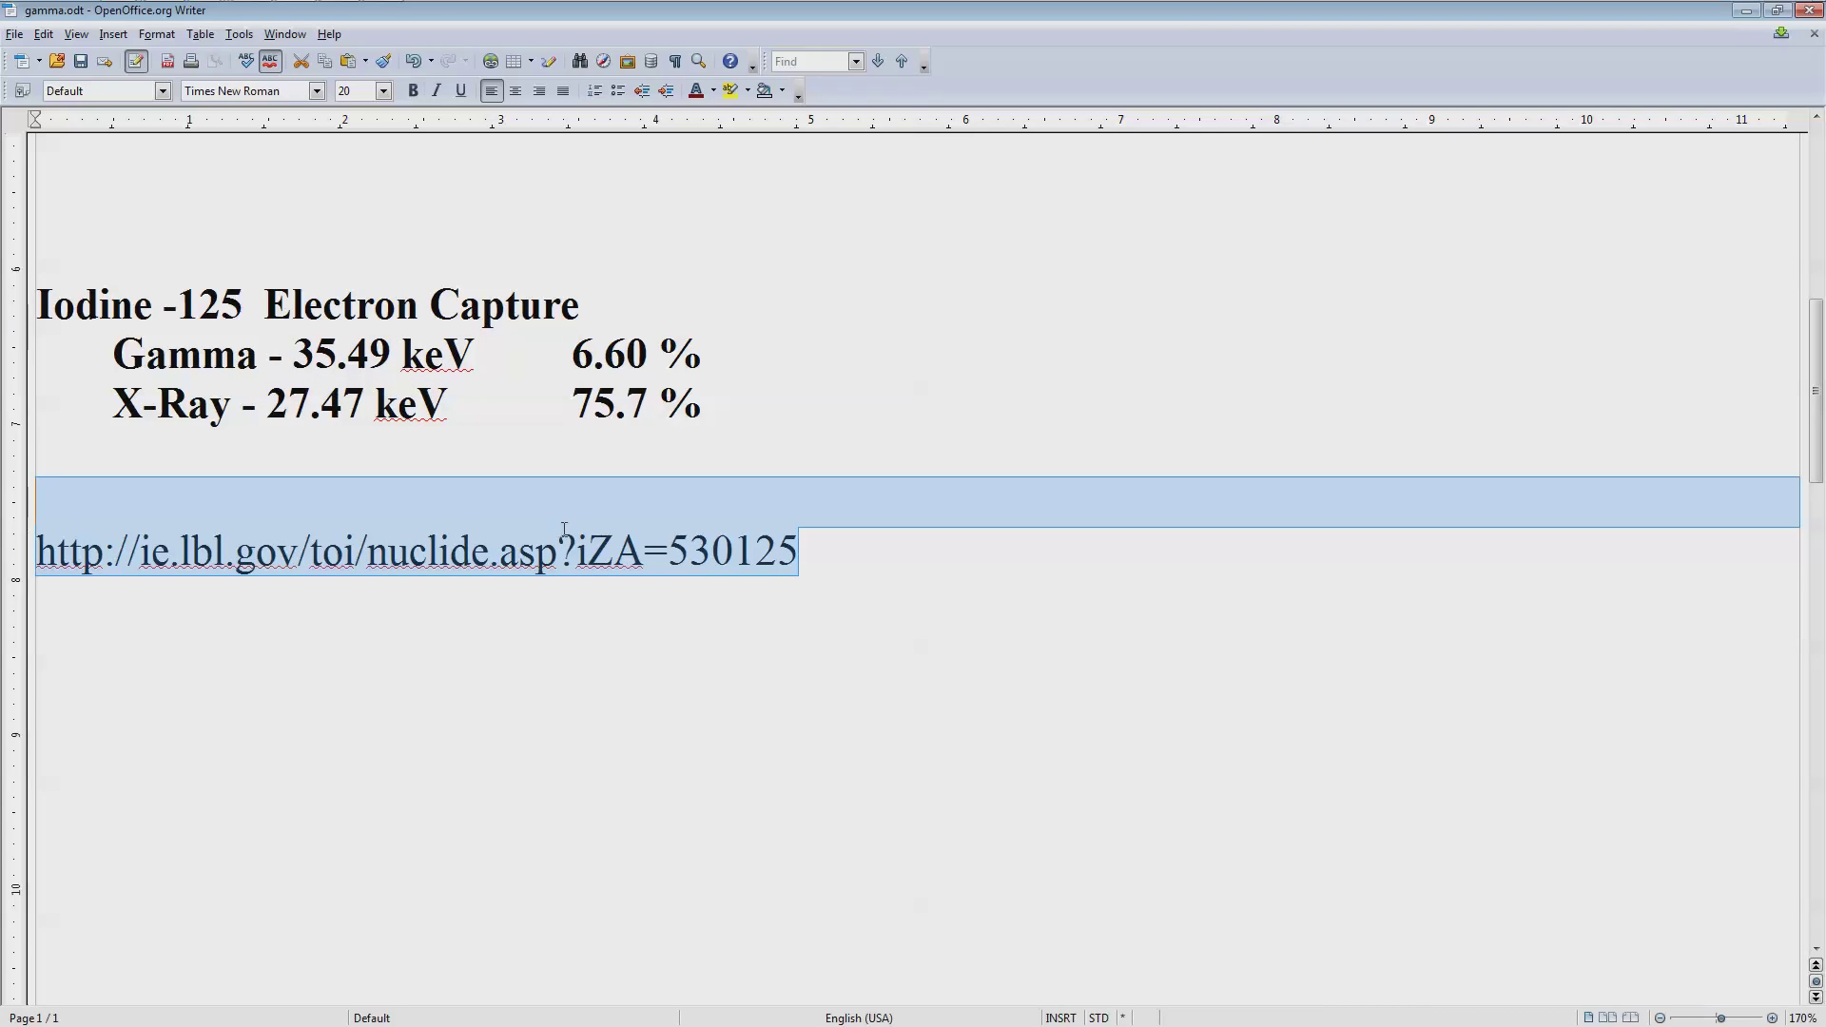
pyautogui.click(407, 475)
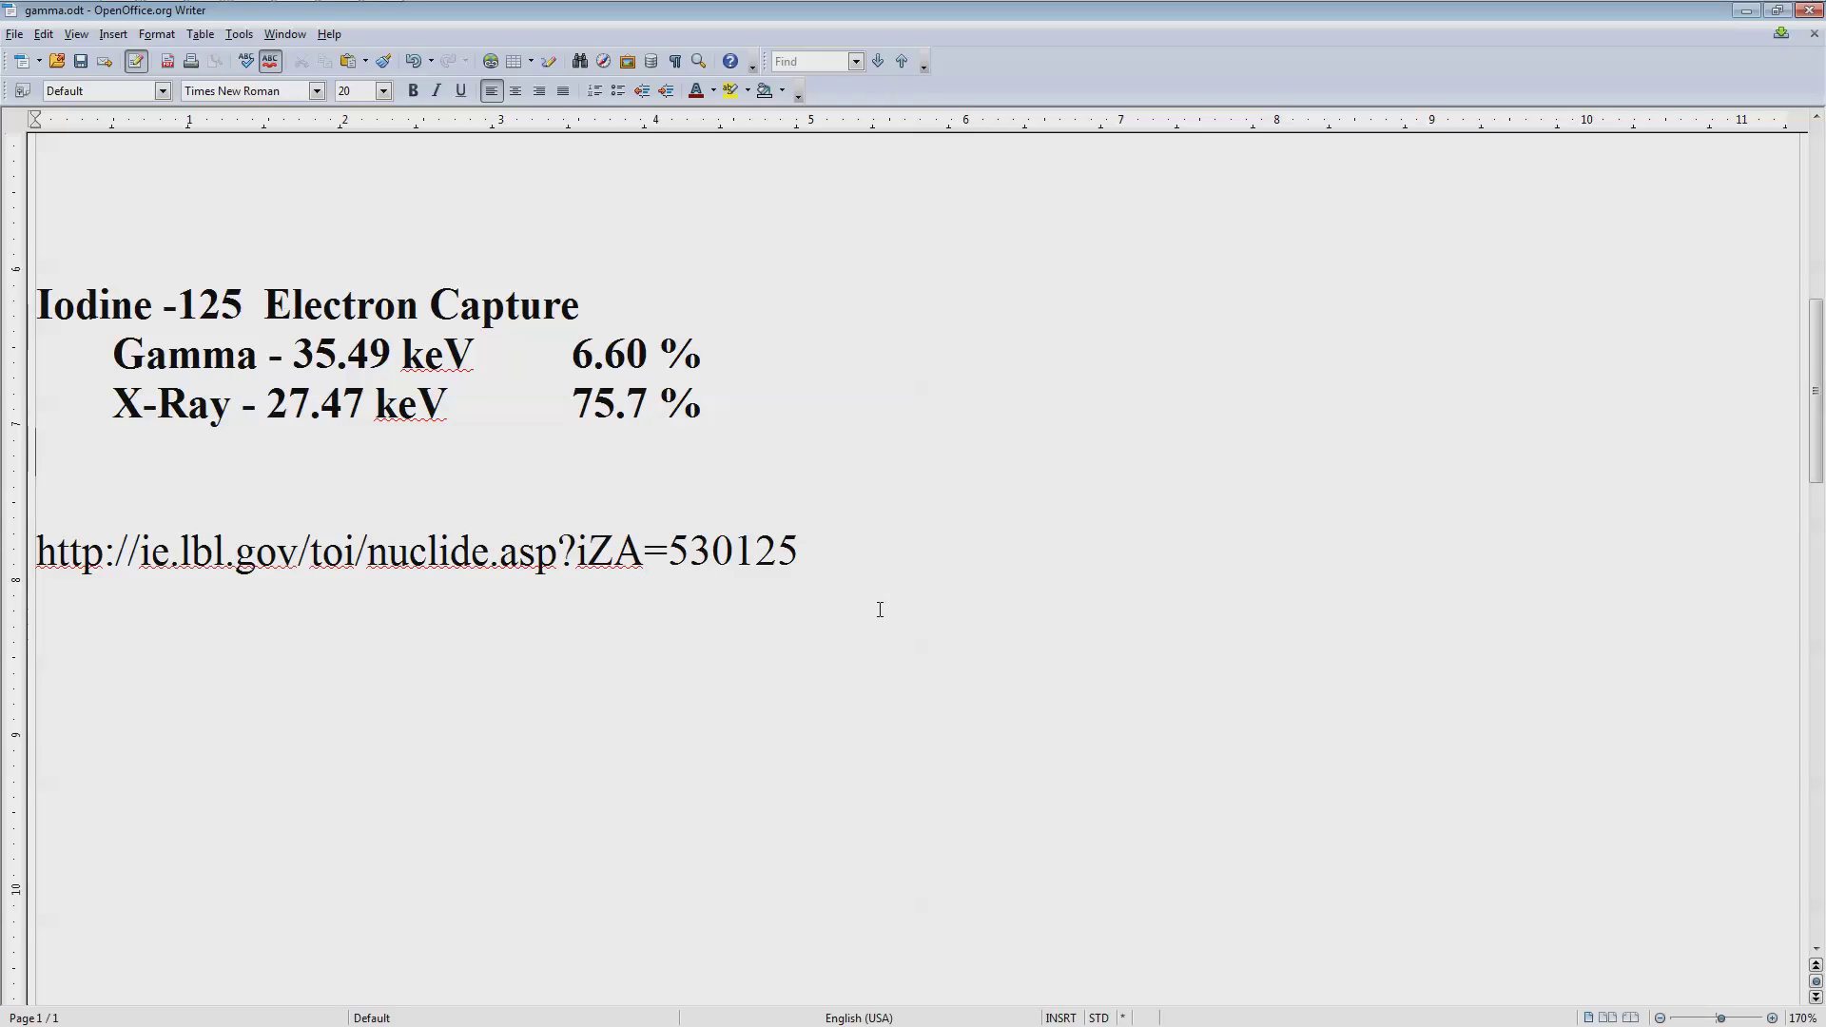
pyautogui.scroll(-8, 876, 603)
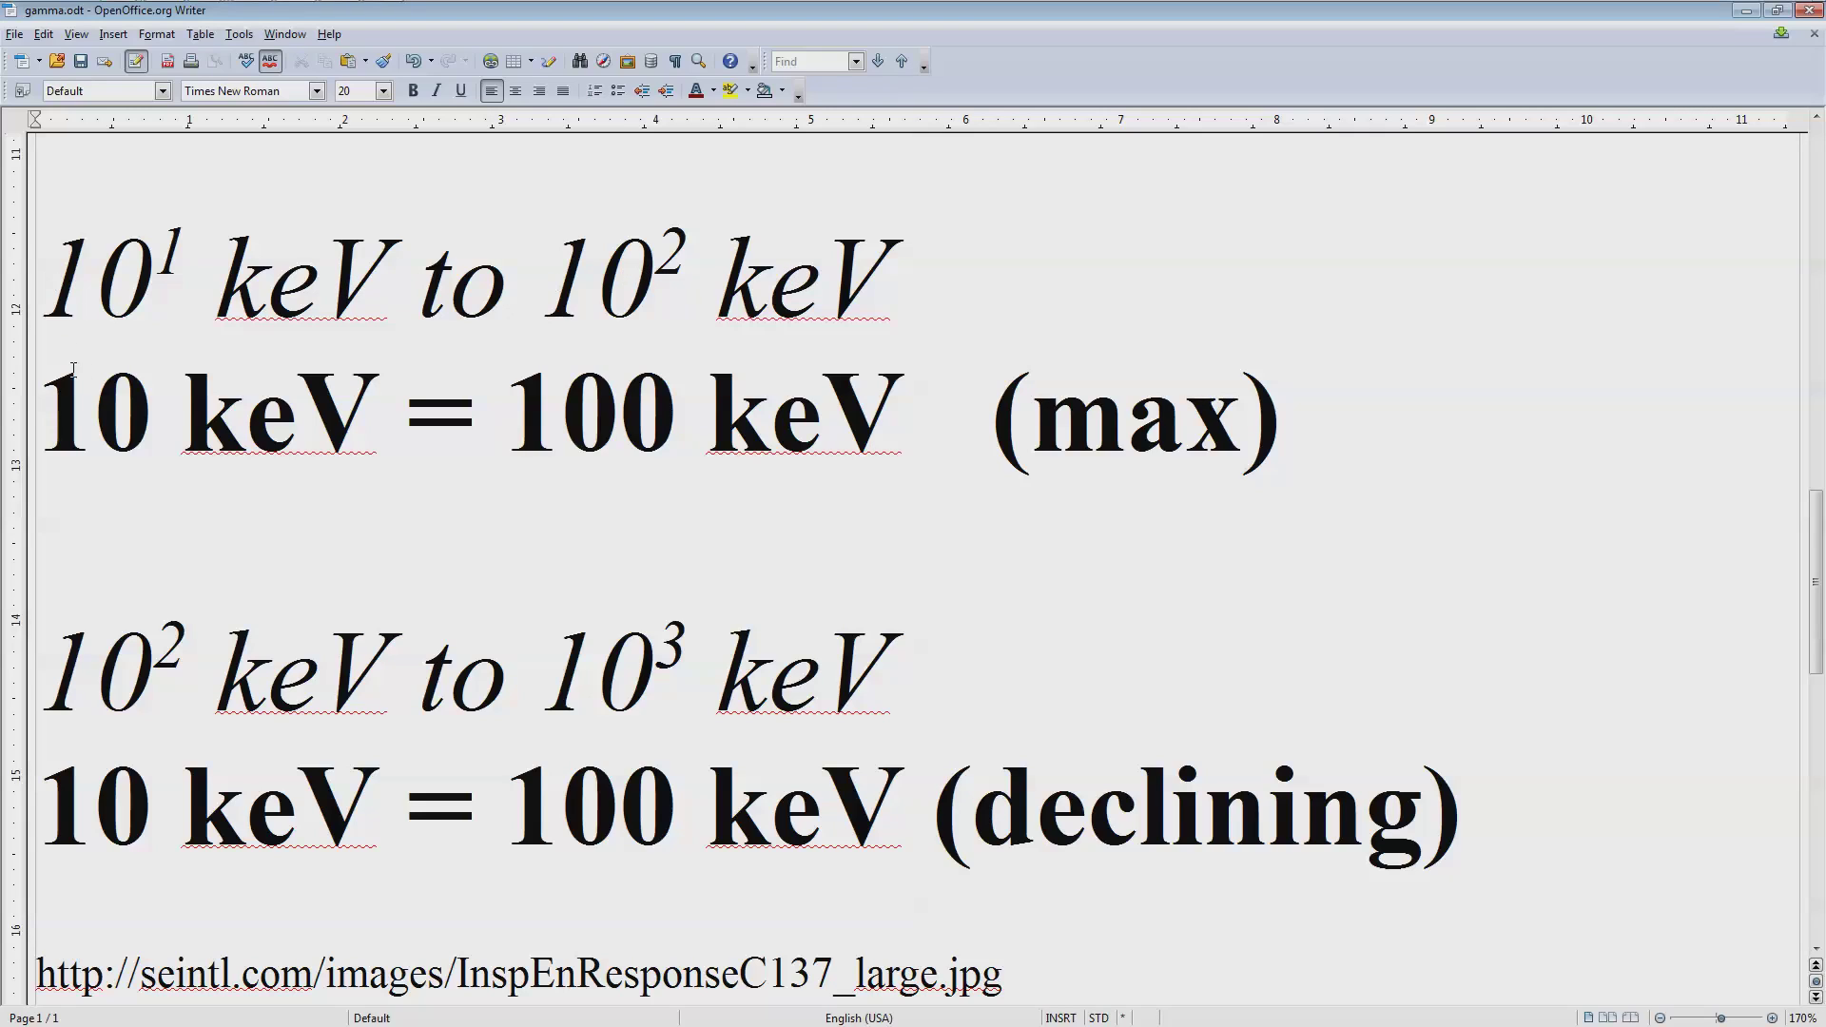
# Step: Point out the 10–100 keV max line, then add zeros so the declining line reads 100 keV = 1000 keV
pyautogui.moveTo(38, 411); pyautogui.dragTo(380, 411)
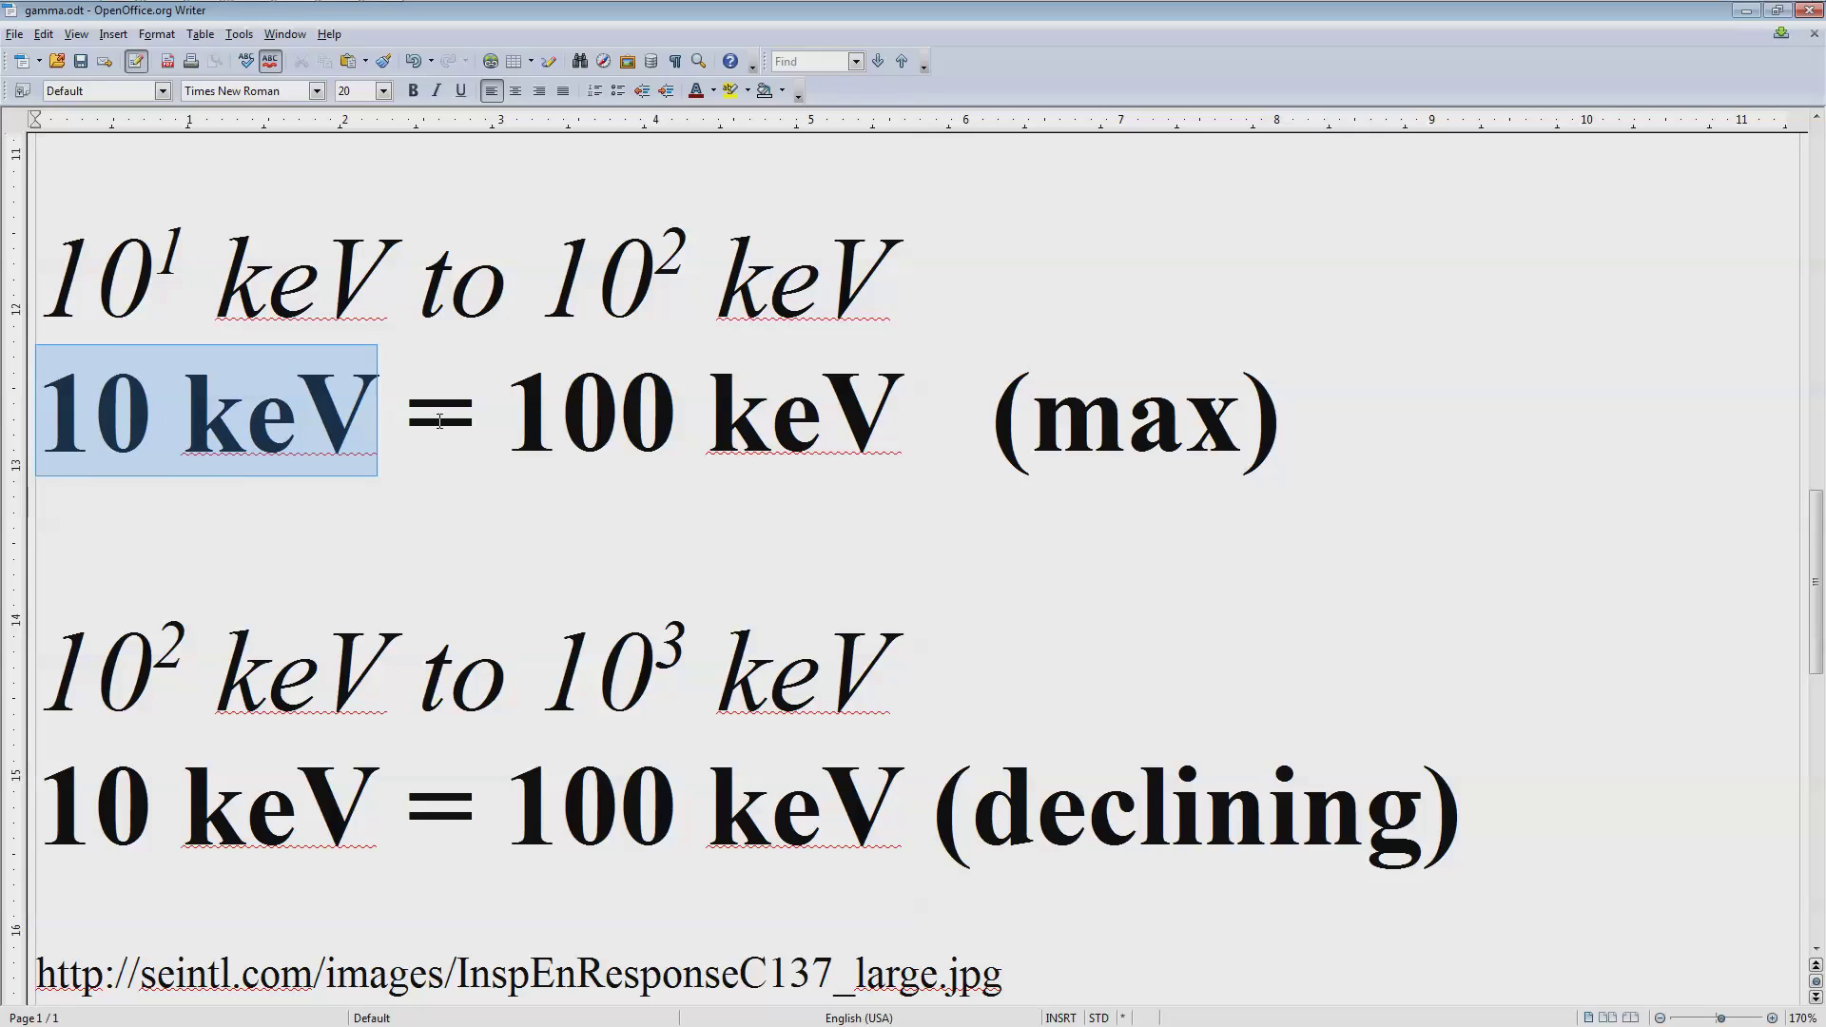
pyautogui.moveTo(506, 409); pyautogui.dragTo(884, 417)
pyautogui.click(964, 417)
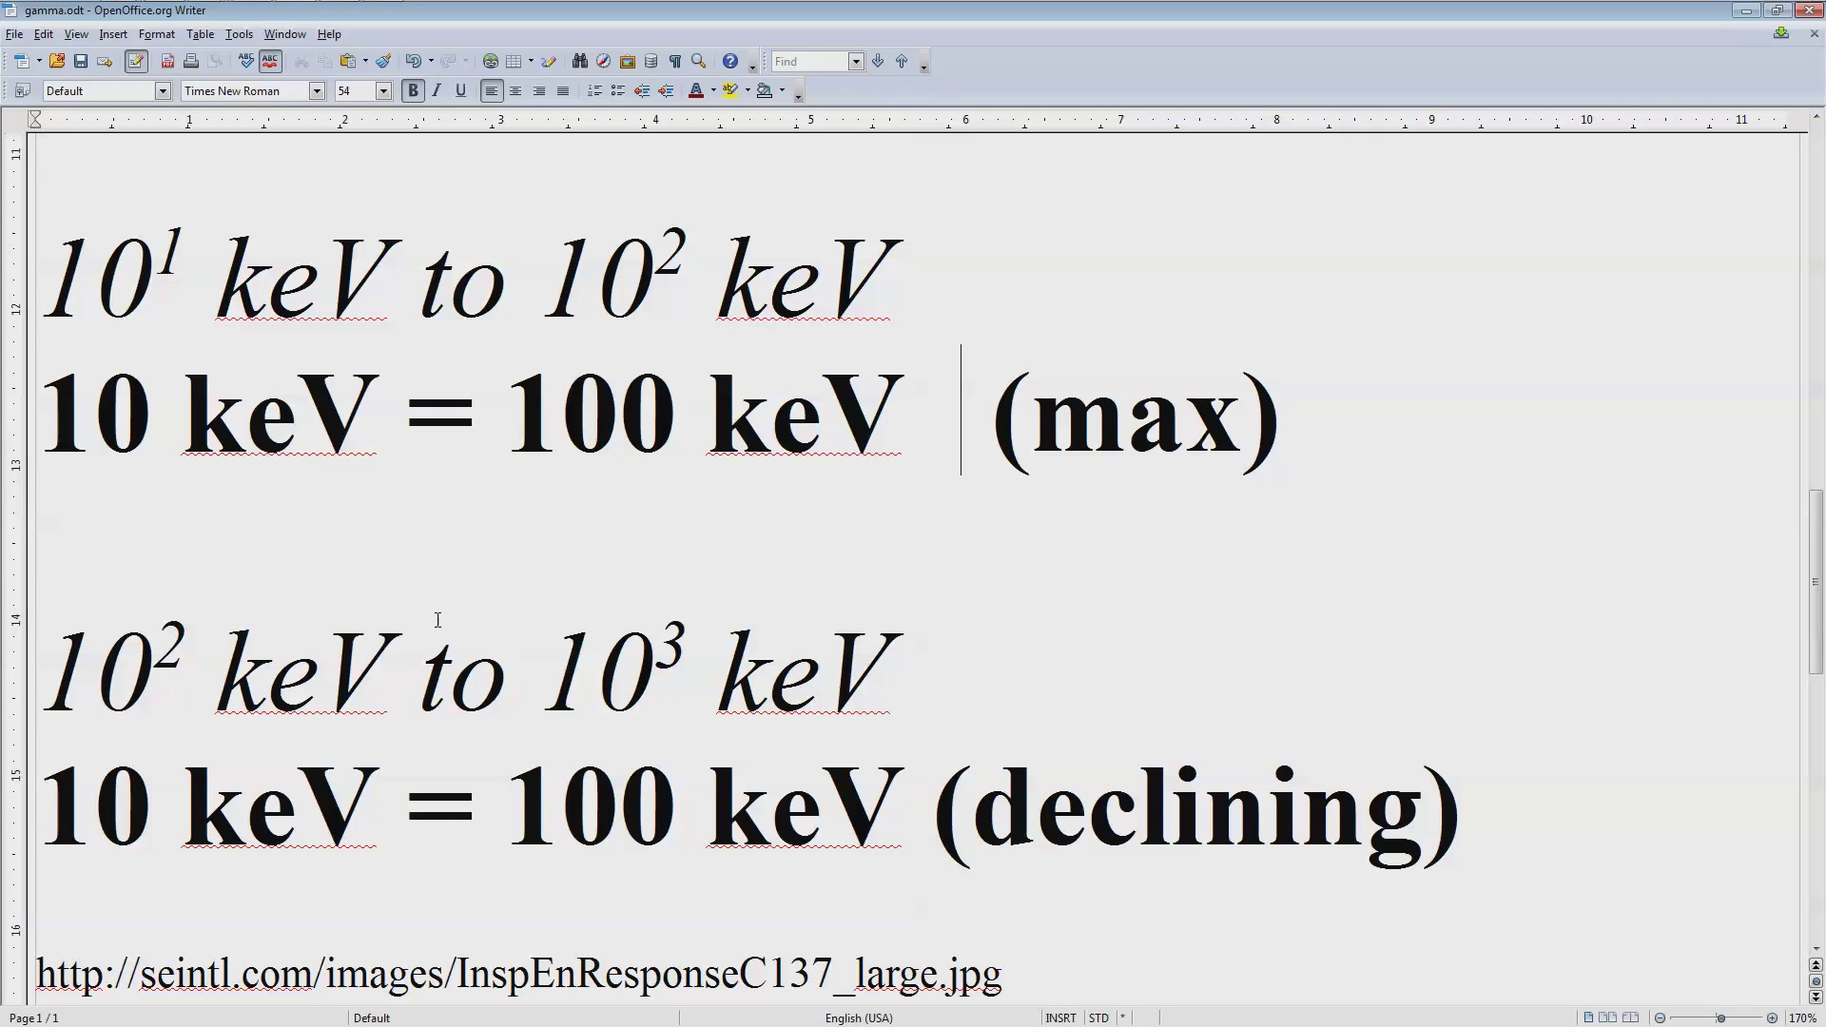
pyautogui.click(144, 784)
pyautogui.write('0')
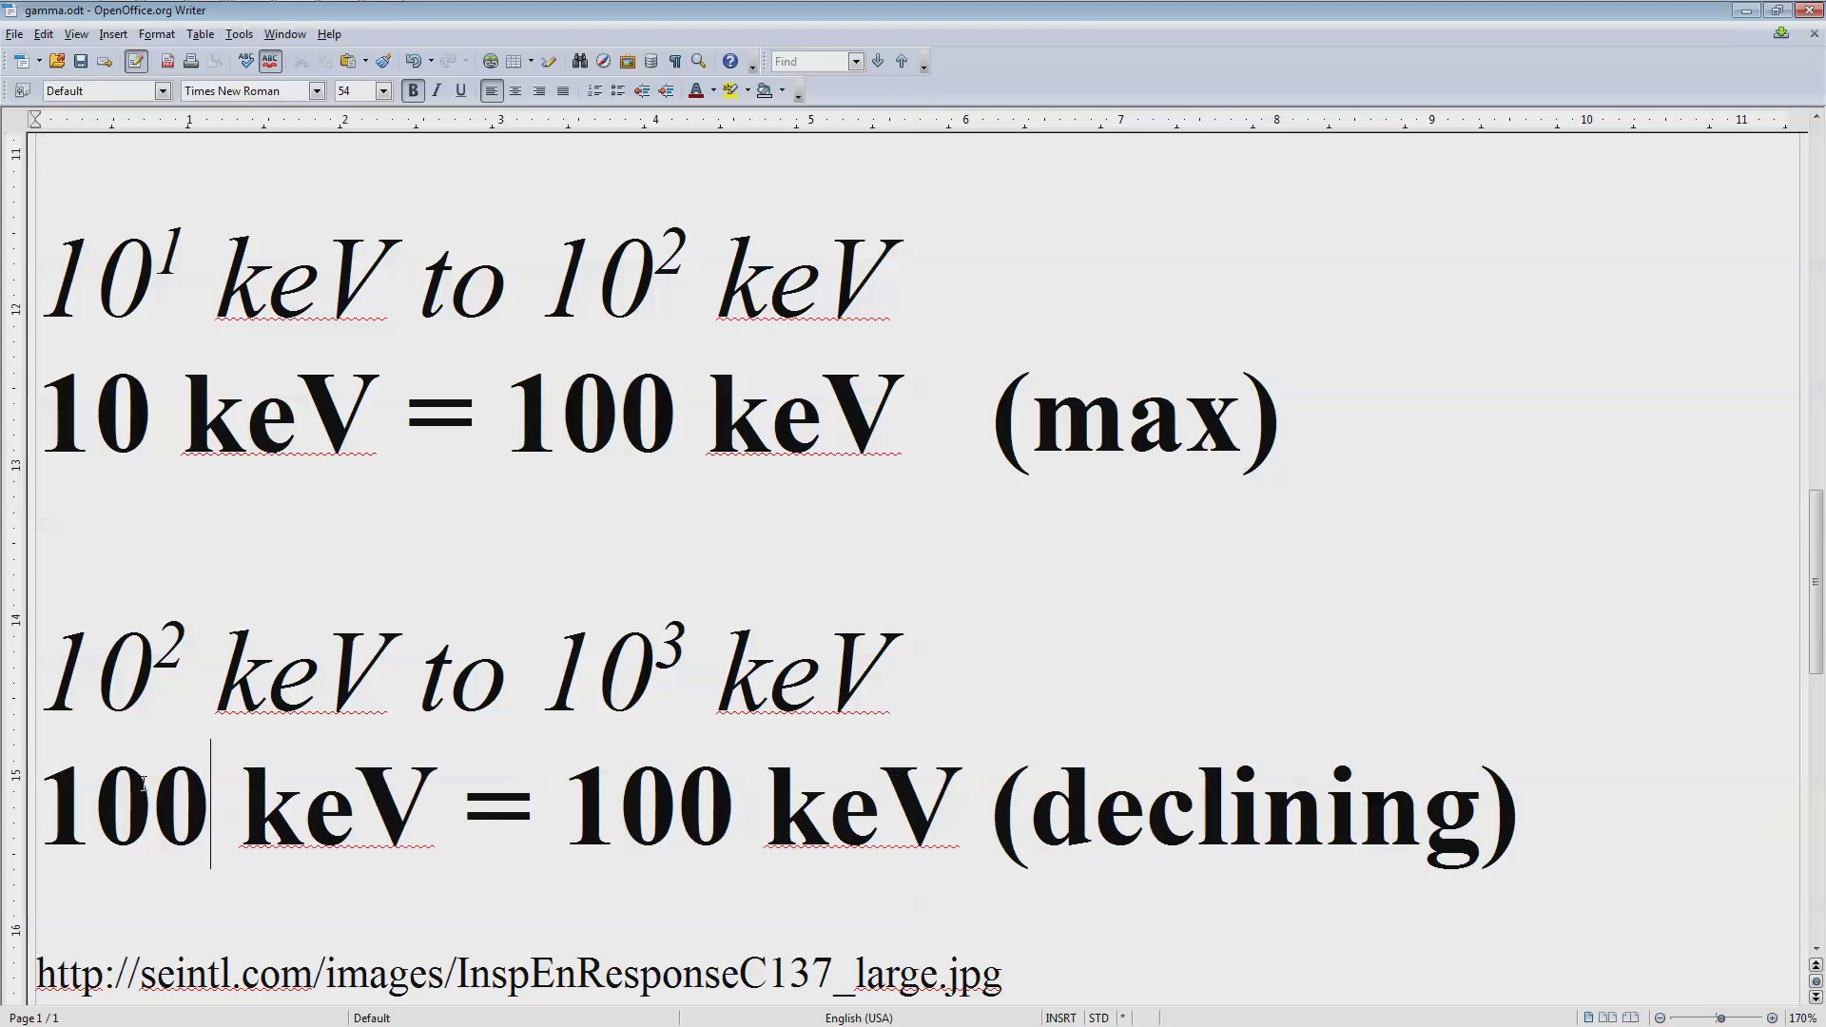
pyautogui.click(740, 782)
pyautogui.write('0')
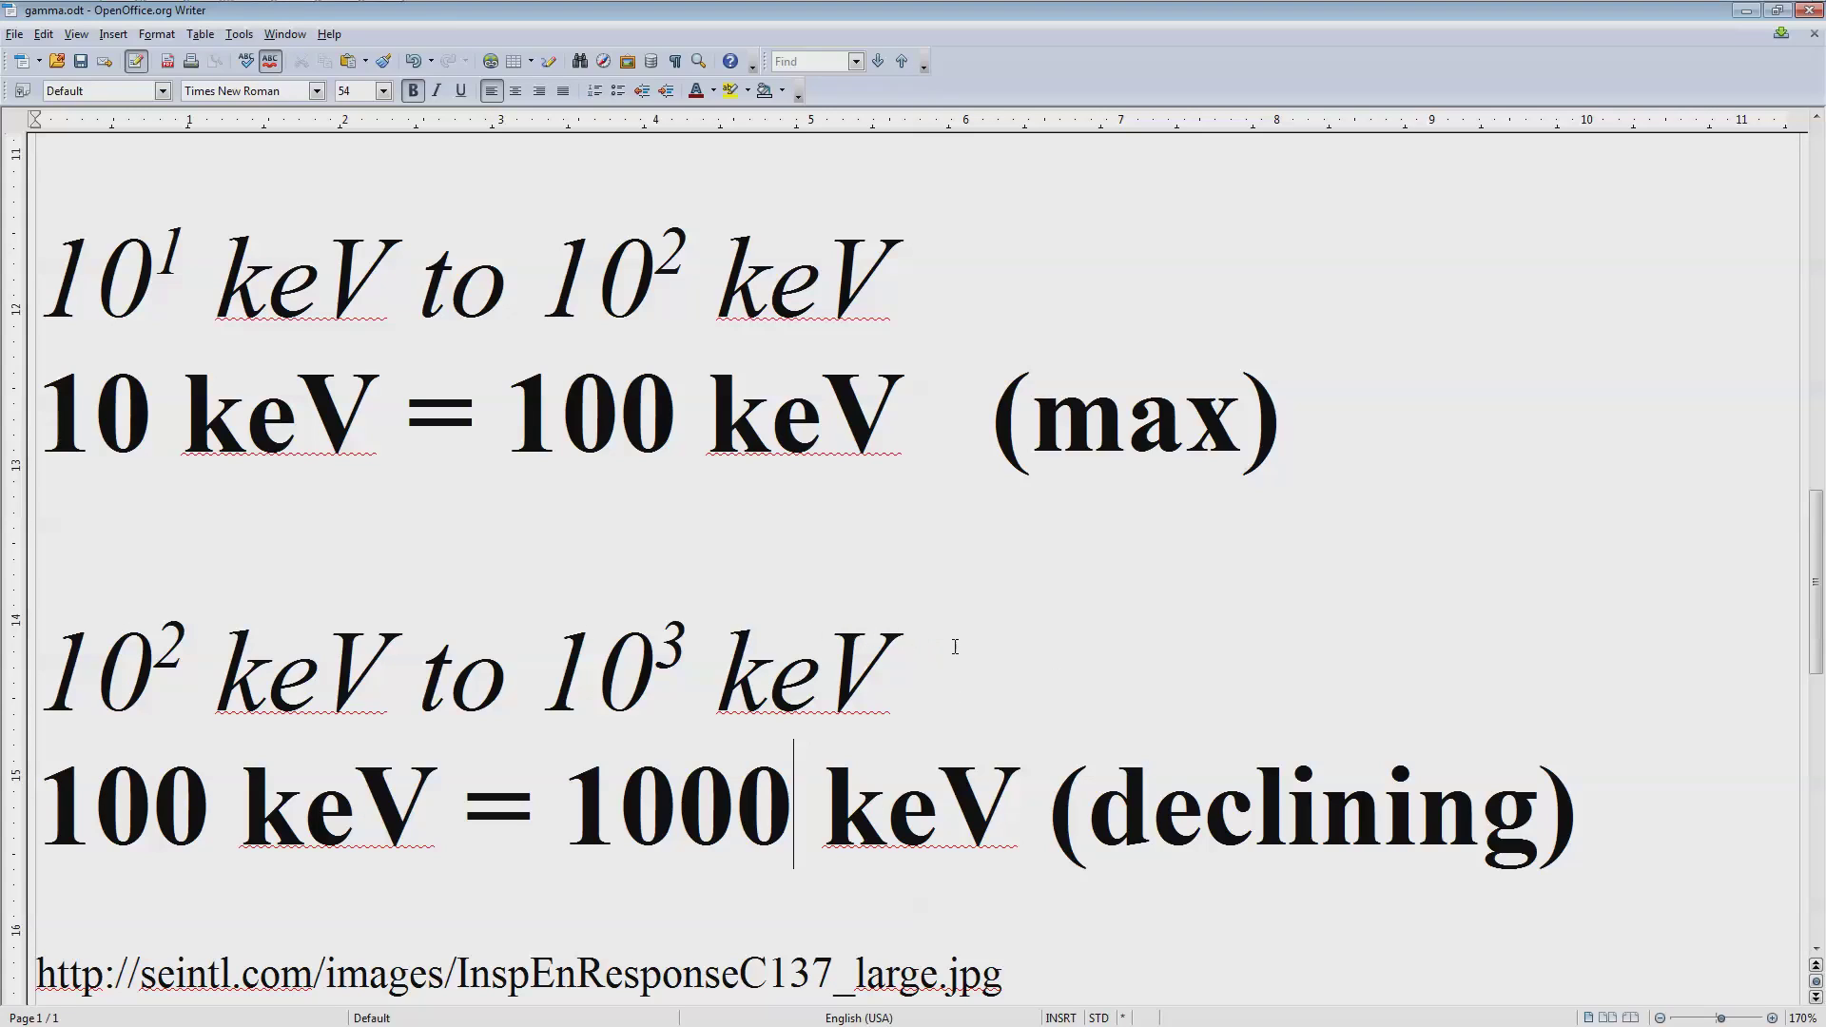
# Step: Highlight the seintl.com response-curve image URL and the declining-range lines above it
pyautogui.scroll(-2, 1020, 732)
pyautogui.moveTo(1007, 816); pyautogui.dragTo(25, 824)
pyautogui.scroll(1, 1692, 815)
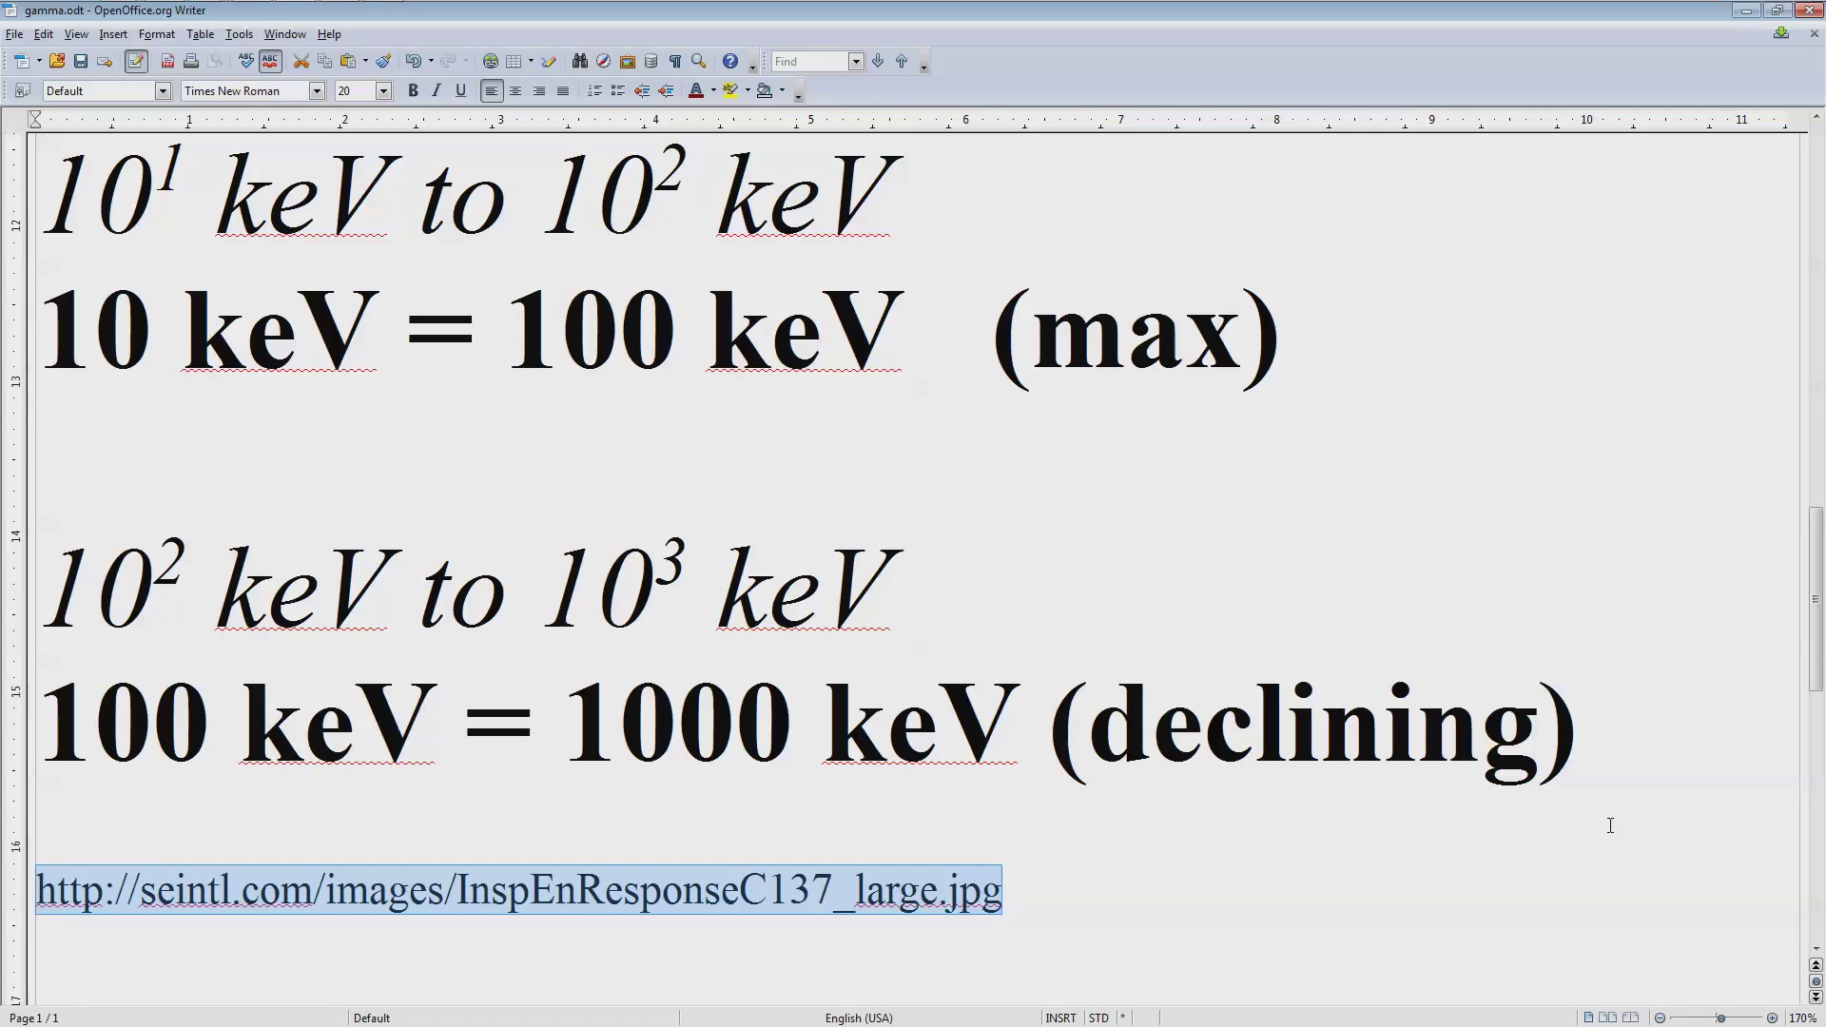
pyautogui.click(647, 703)
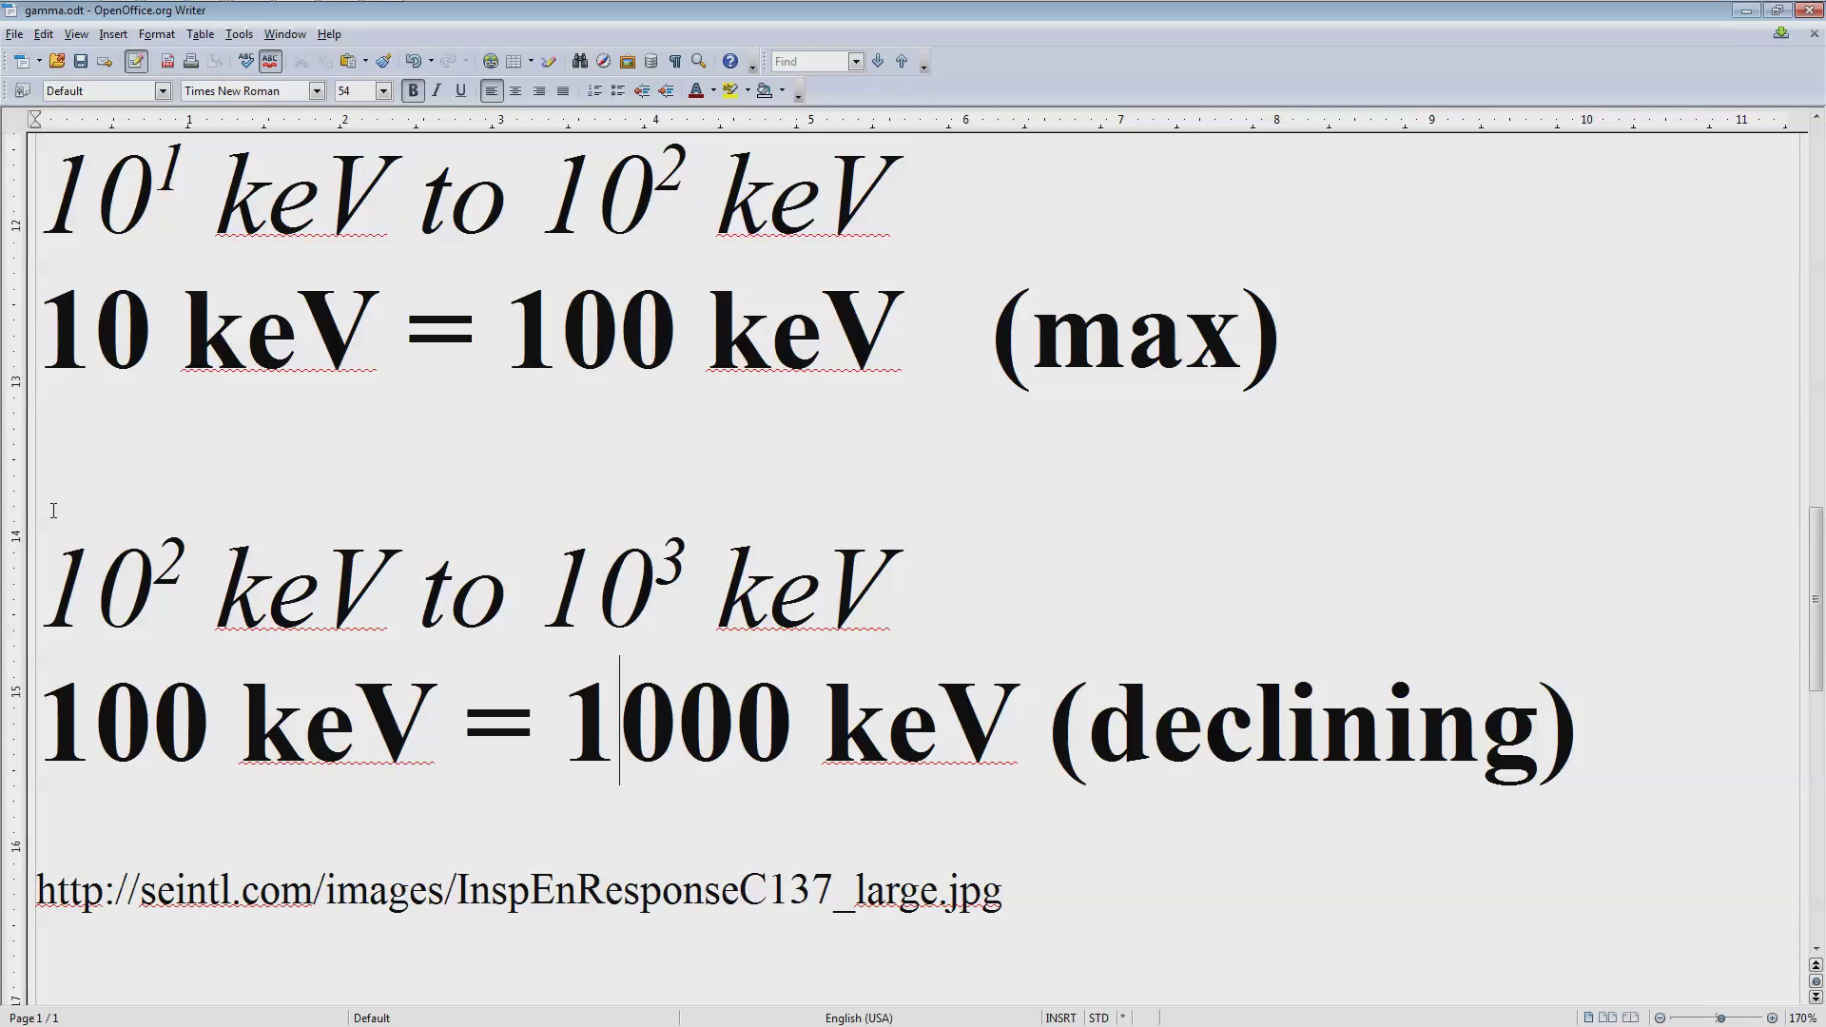
pyautogui.moveTo(54, 511); pyautogui.dragTo(1210, 881)
pyautogui.click(1210, 885)
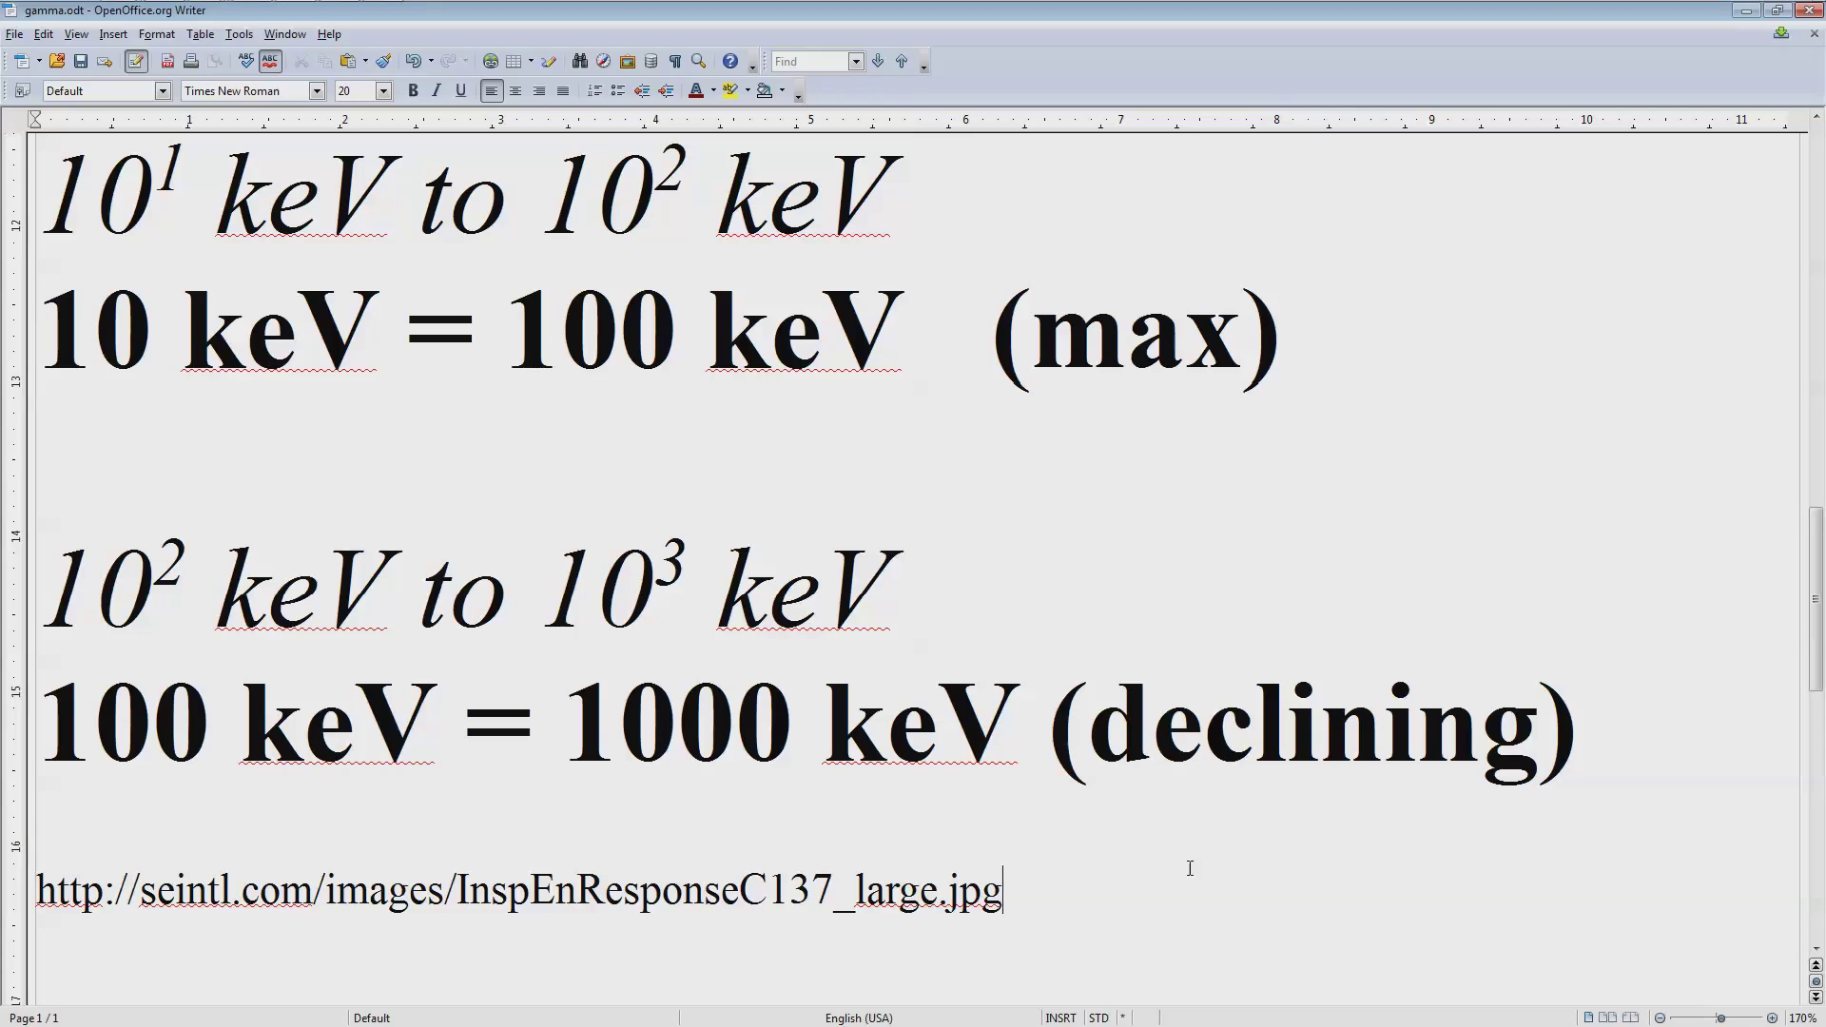
pyautogui.scroll(-3, 1184, 847)
pyautogui.scroll(-15, 1182, 842)
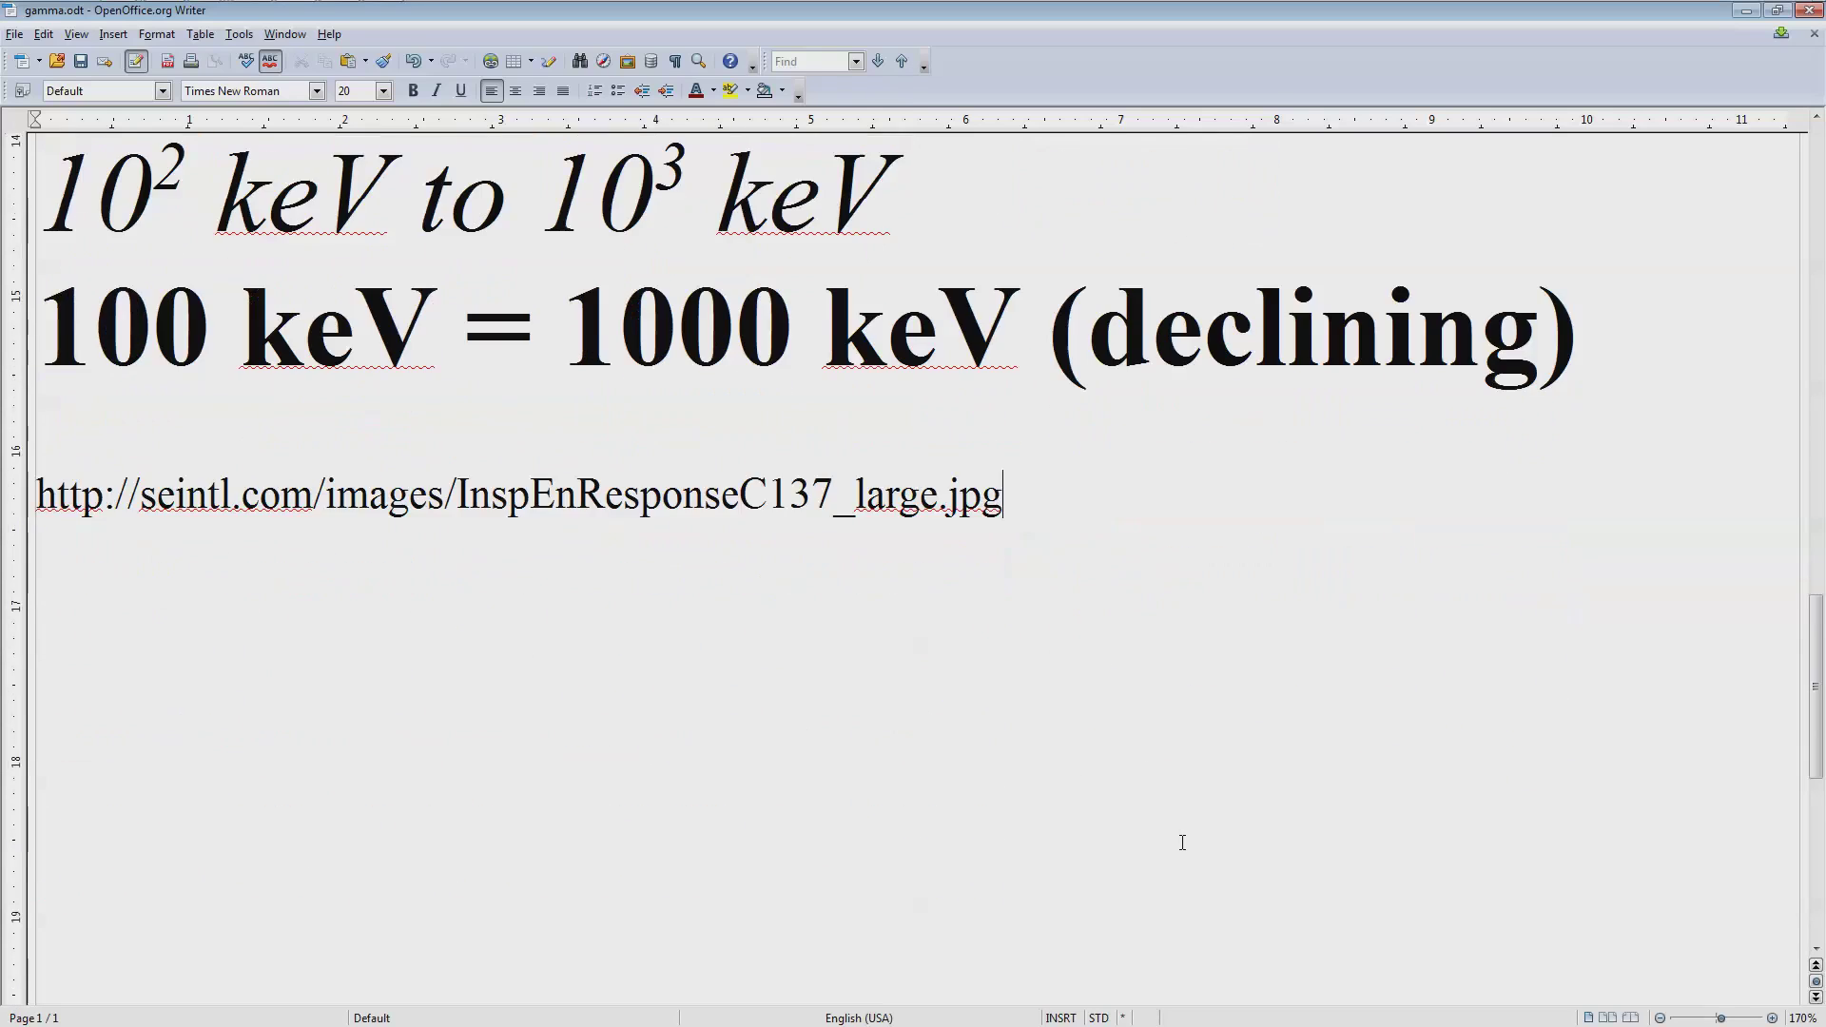
pyautogui.moveTo(1244, 723); pyautogui.dragTo(1215, 620)
pyautogui.click(1043, 553)
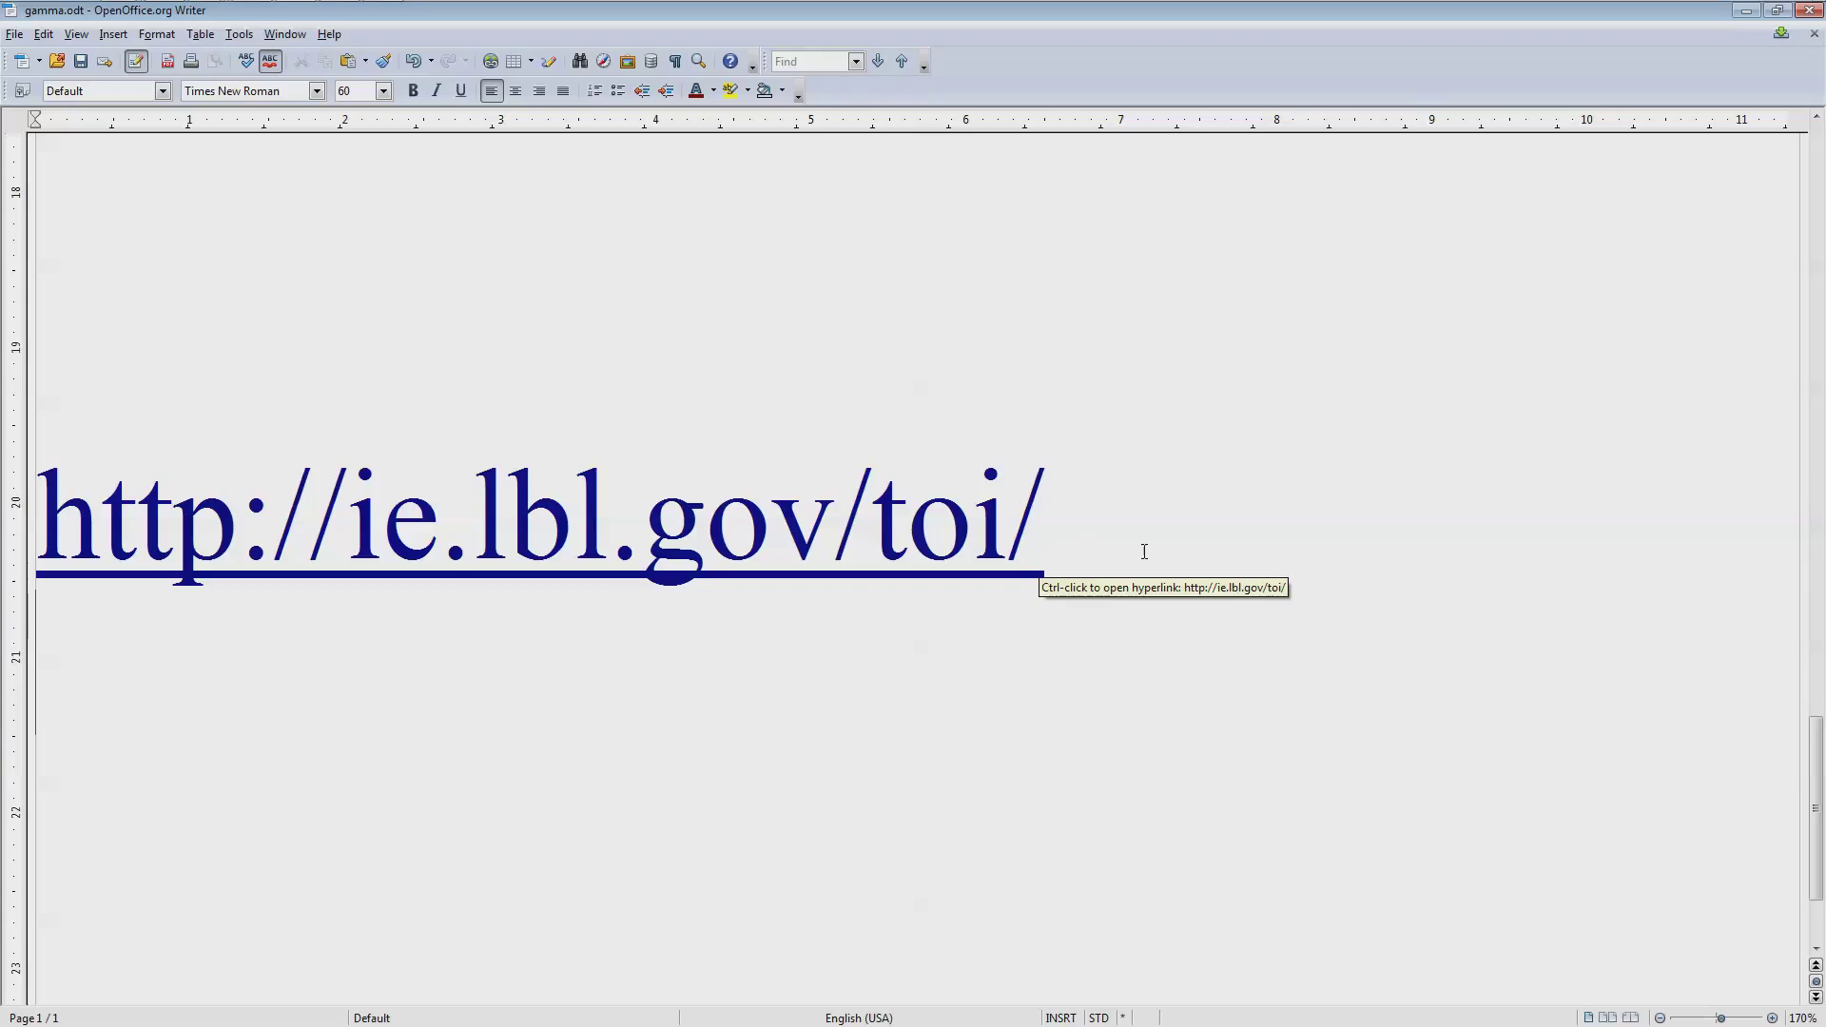
pyautogui.scroll(-2, 1186, 583)
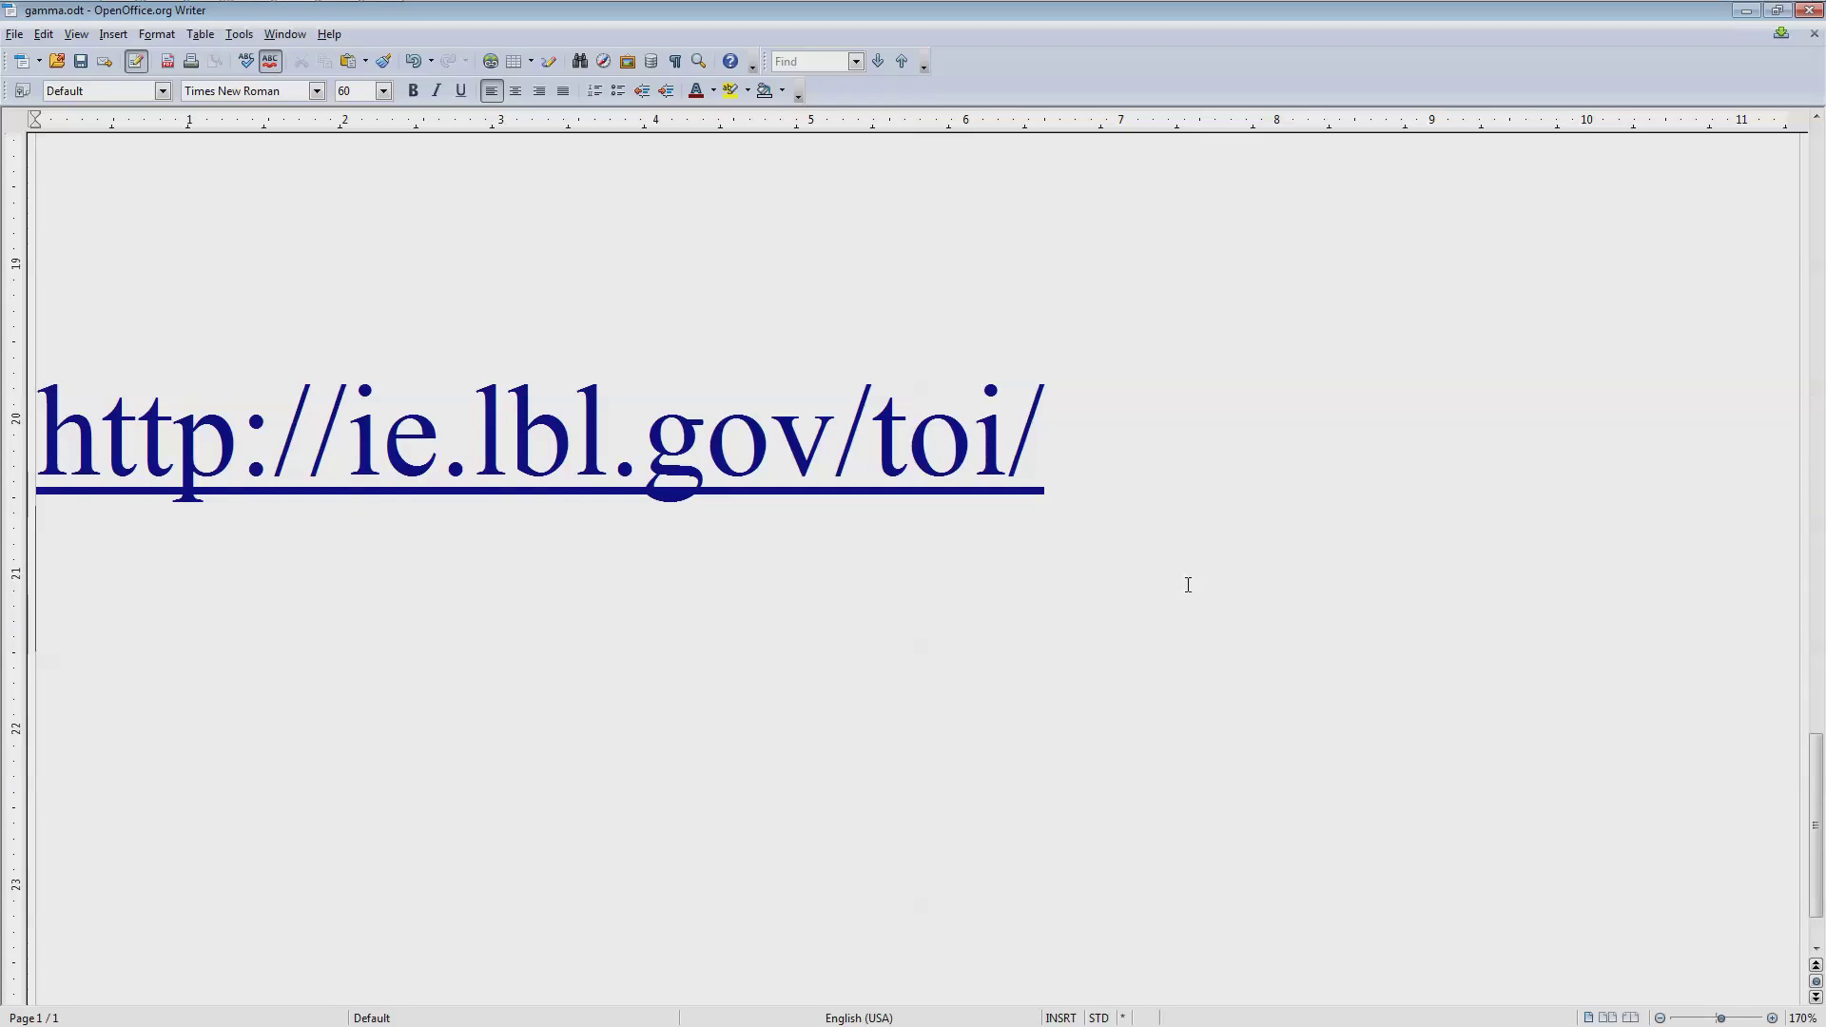
pyautogui.scroll(20, 1204, 563)
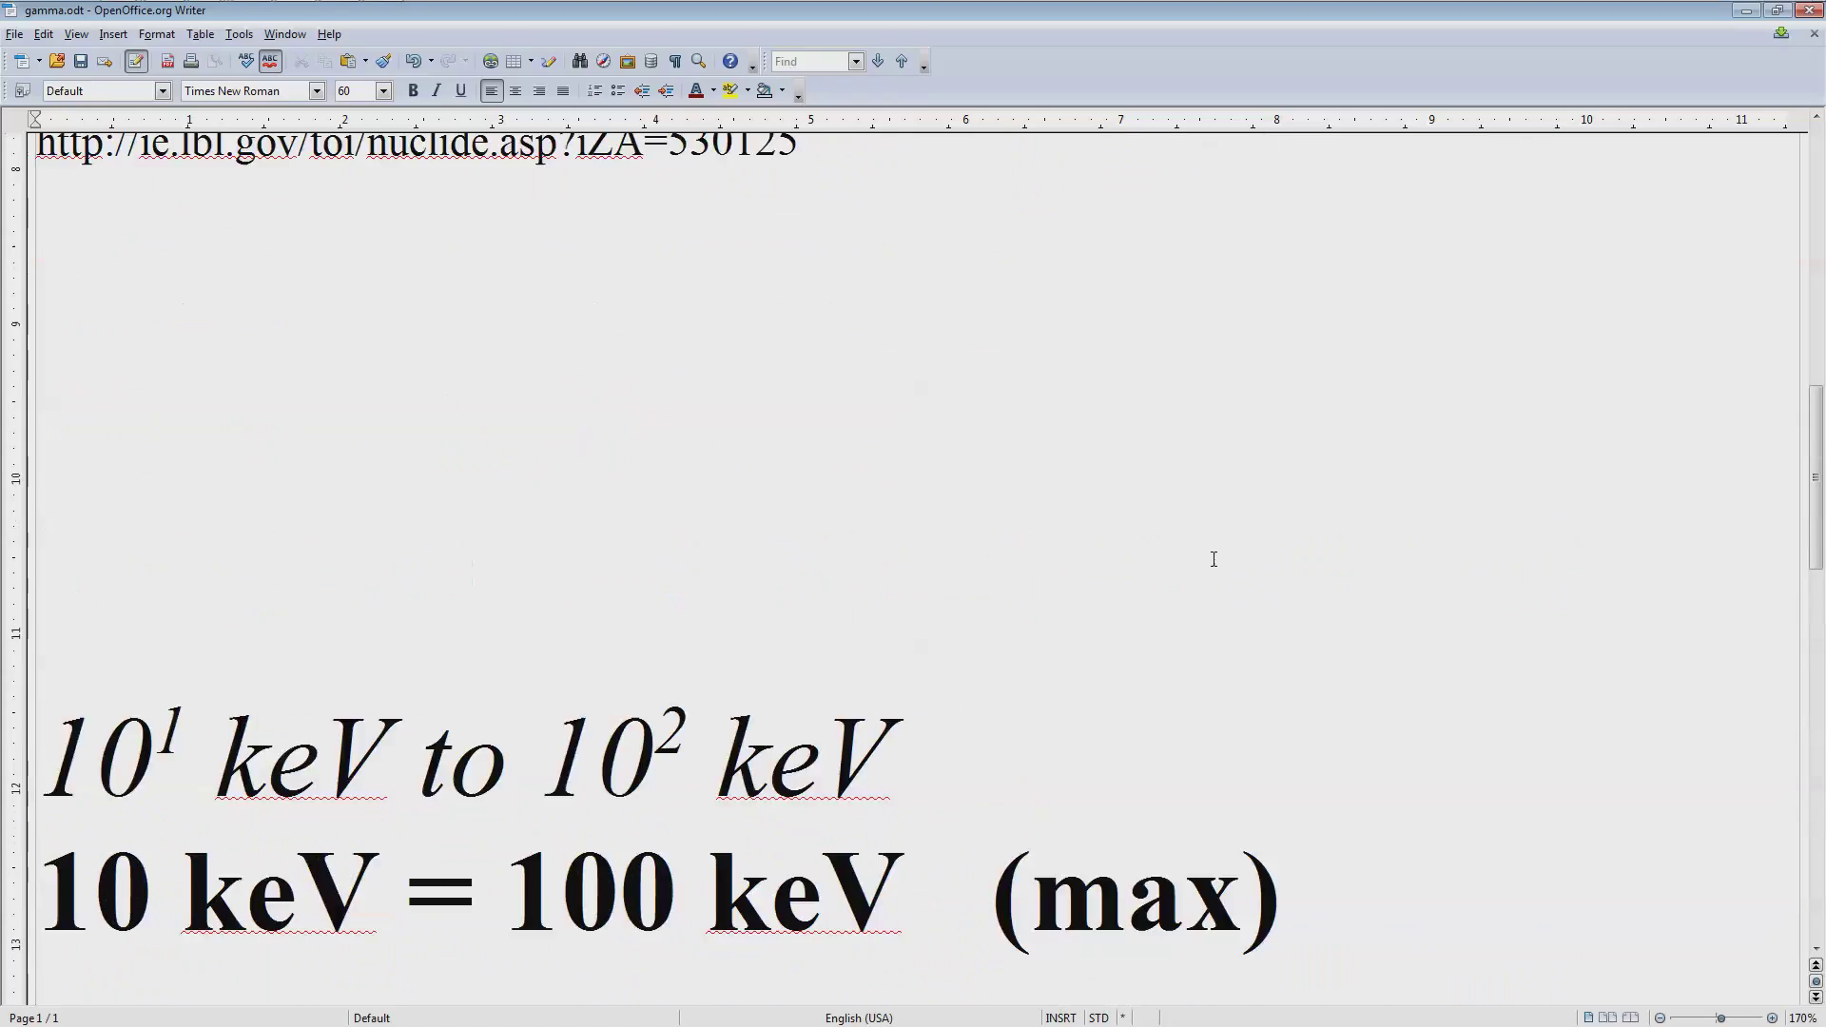
pyautogui.scroll(-12, 1215, 559)
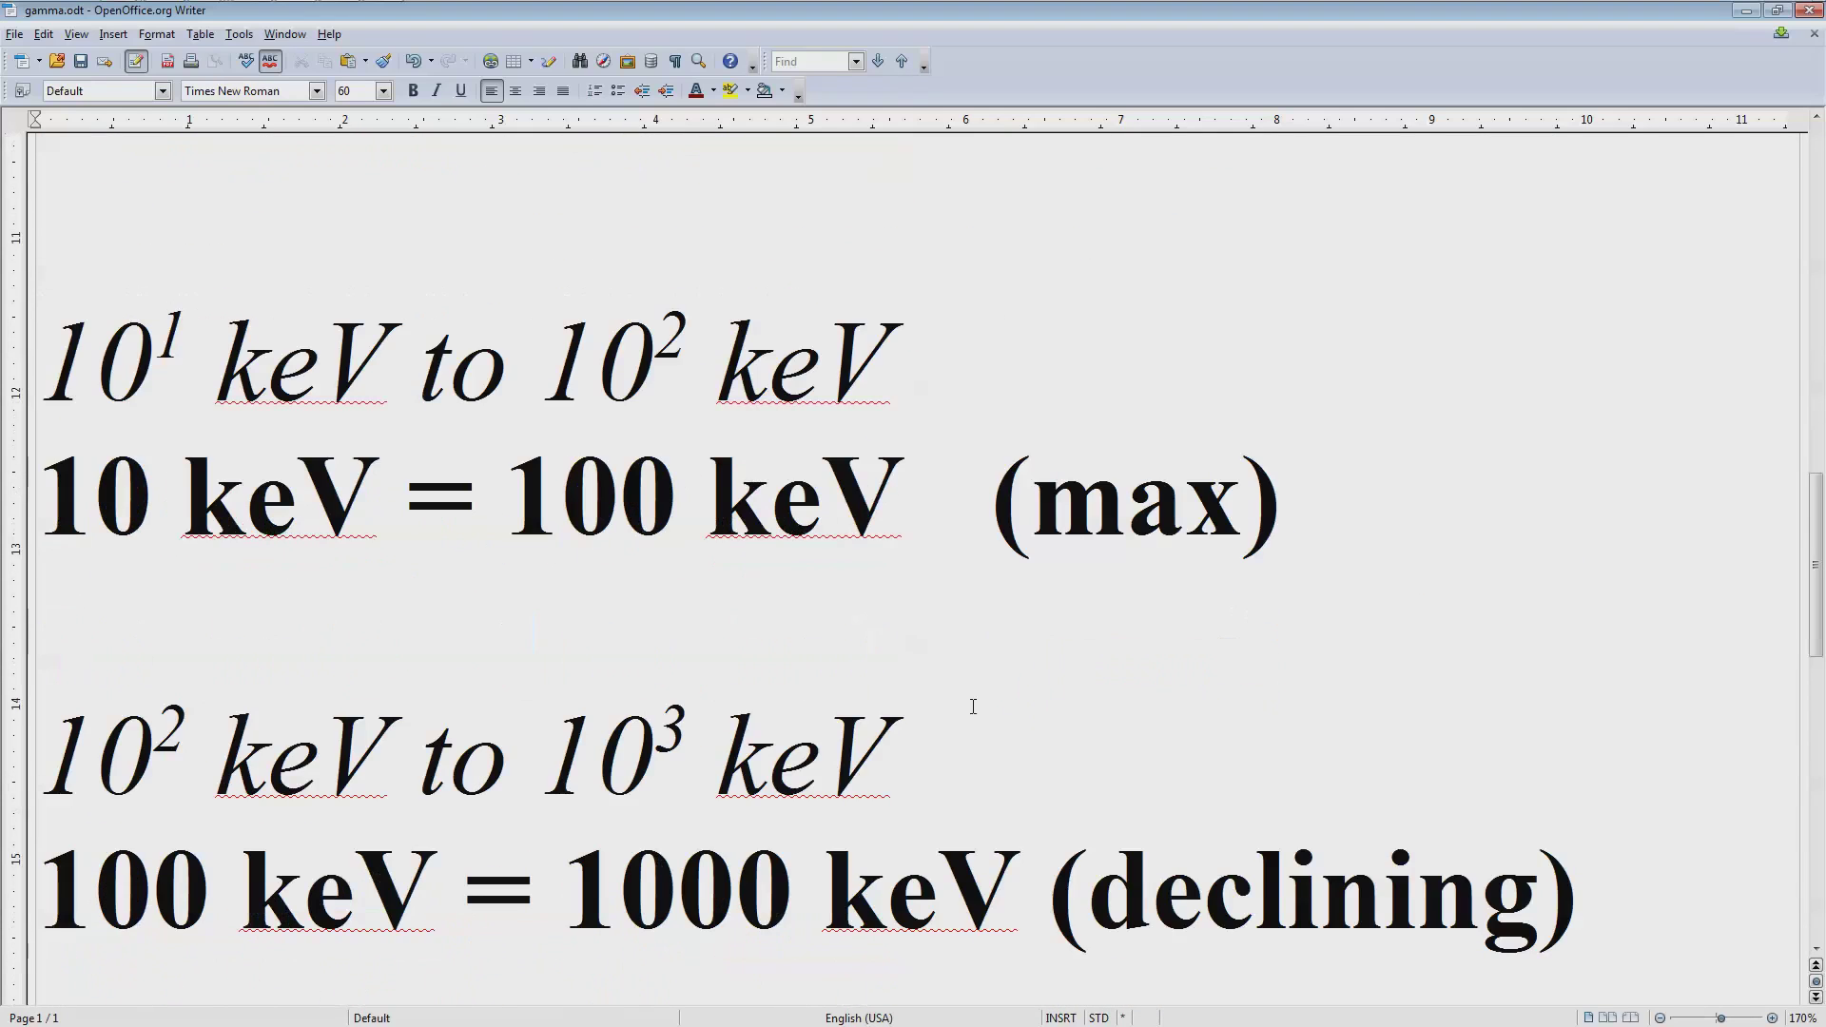
pyautogui.moveTo(1025, 831); pyautogui.dragTo(36, 818)
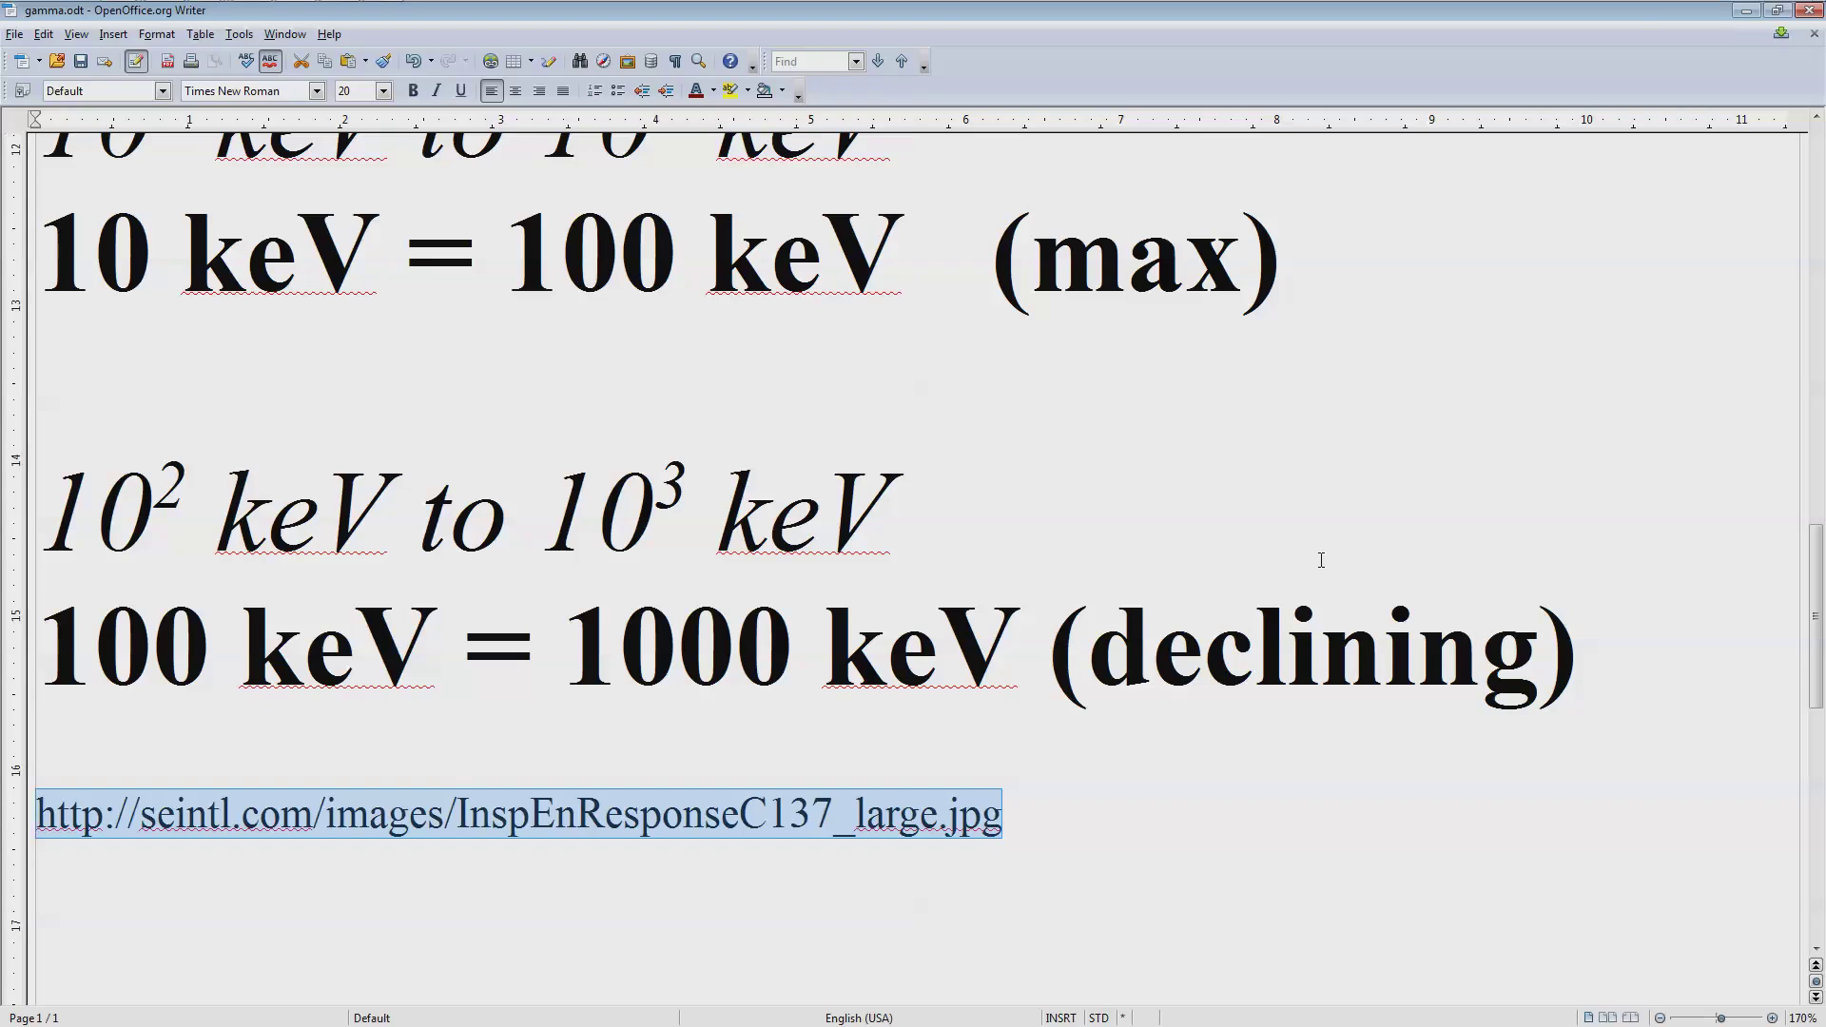
pyautogui.click(1376, 477)
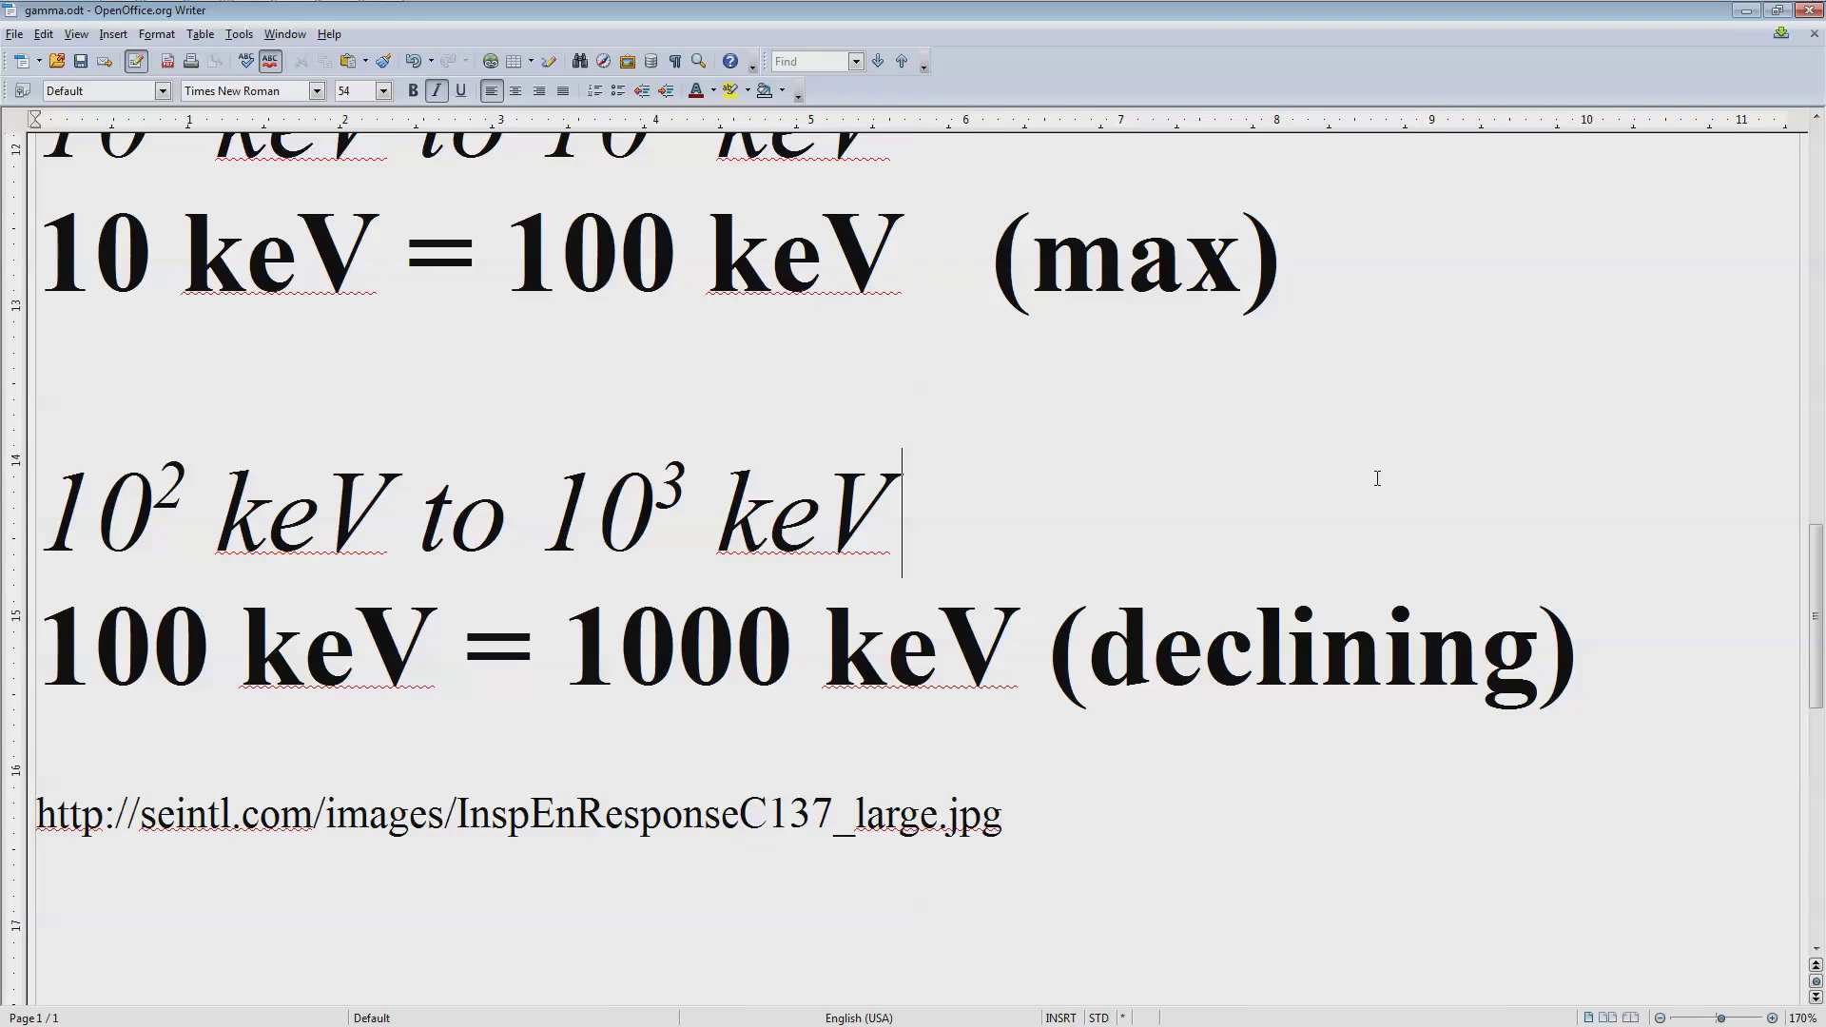
pyautogui.scroll(1, 1378, 477)
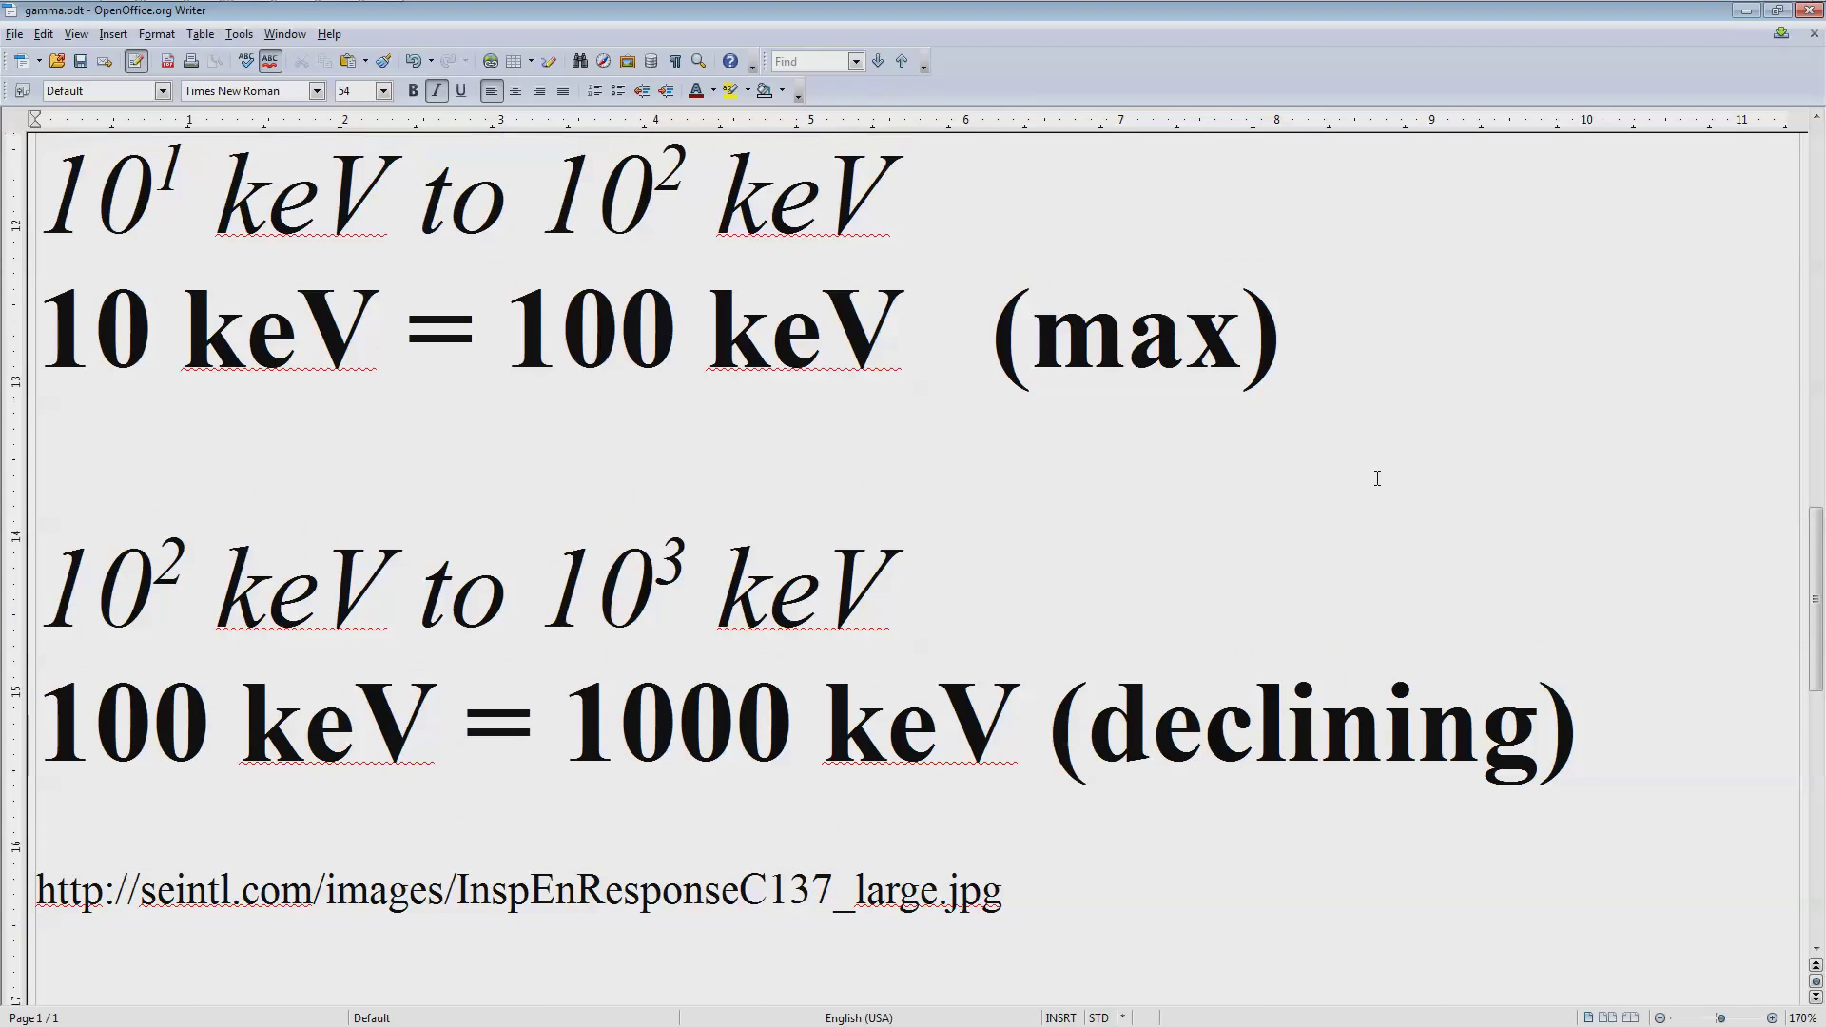
pyautogui.scroll(20, 1345, 400)
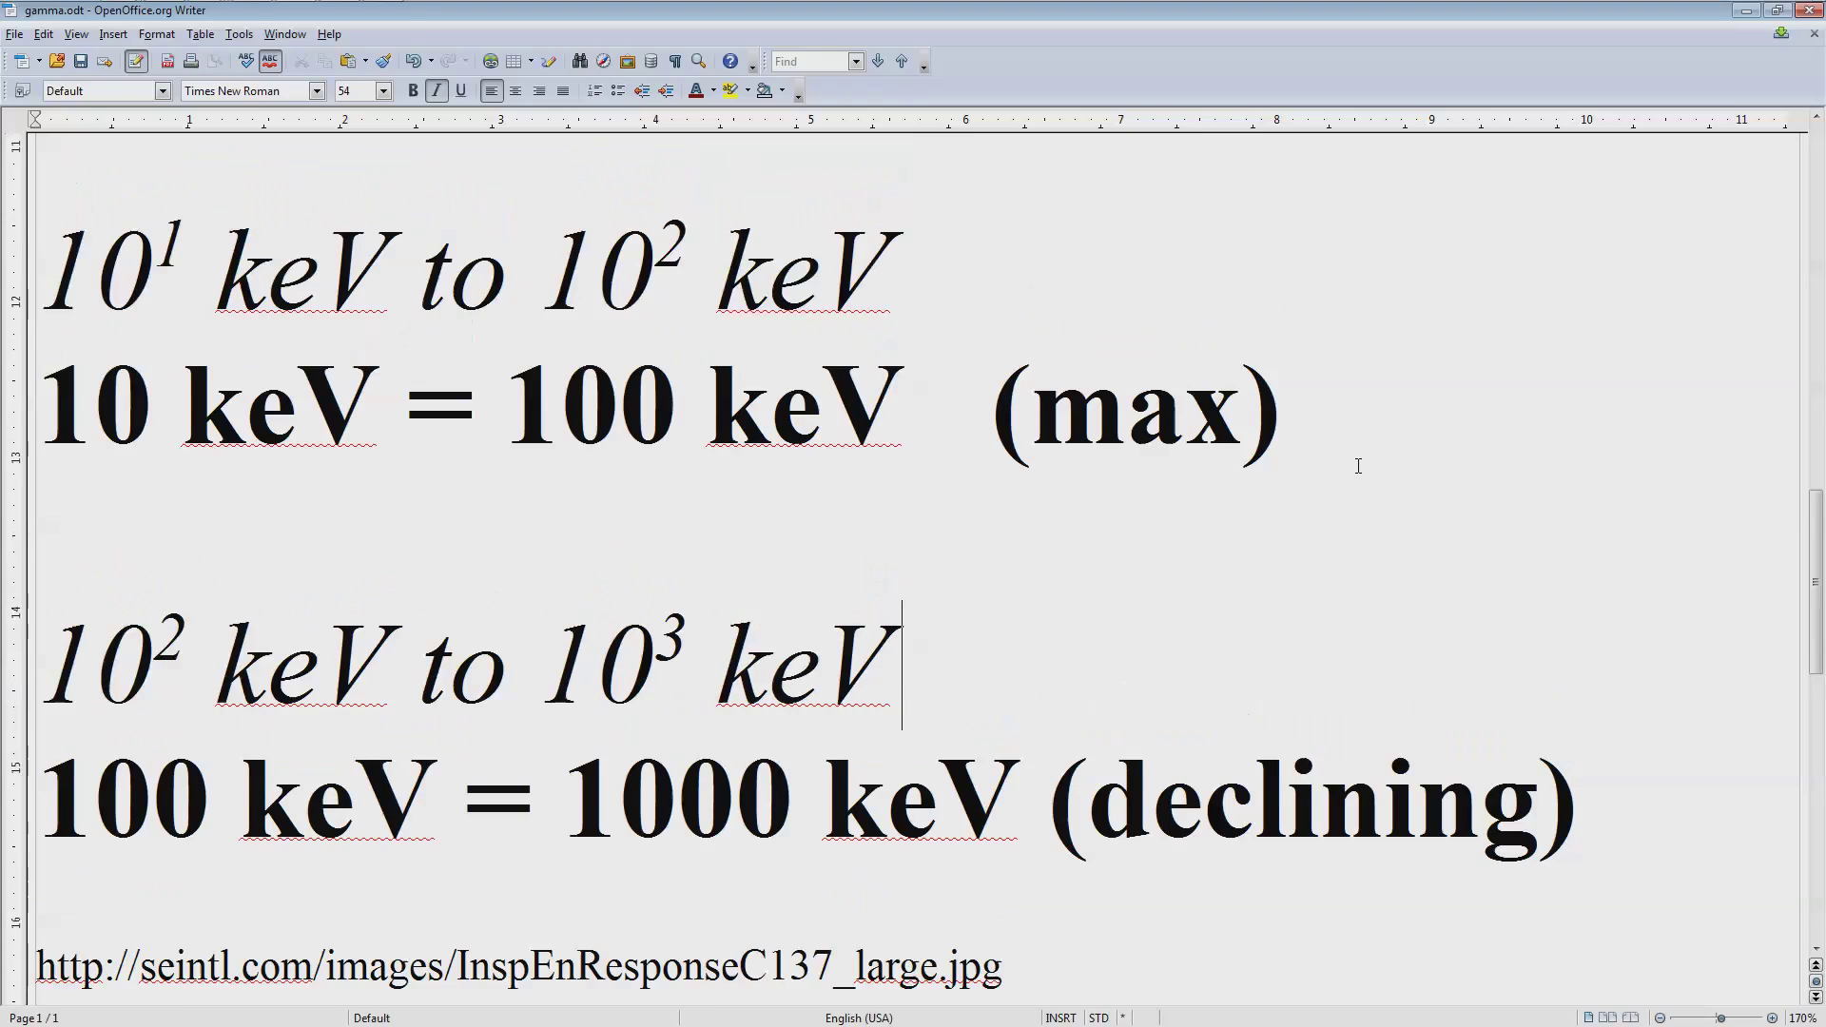
pyautogui.scroll(2, 1344, 400)
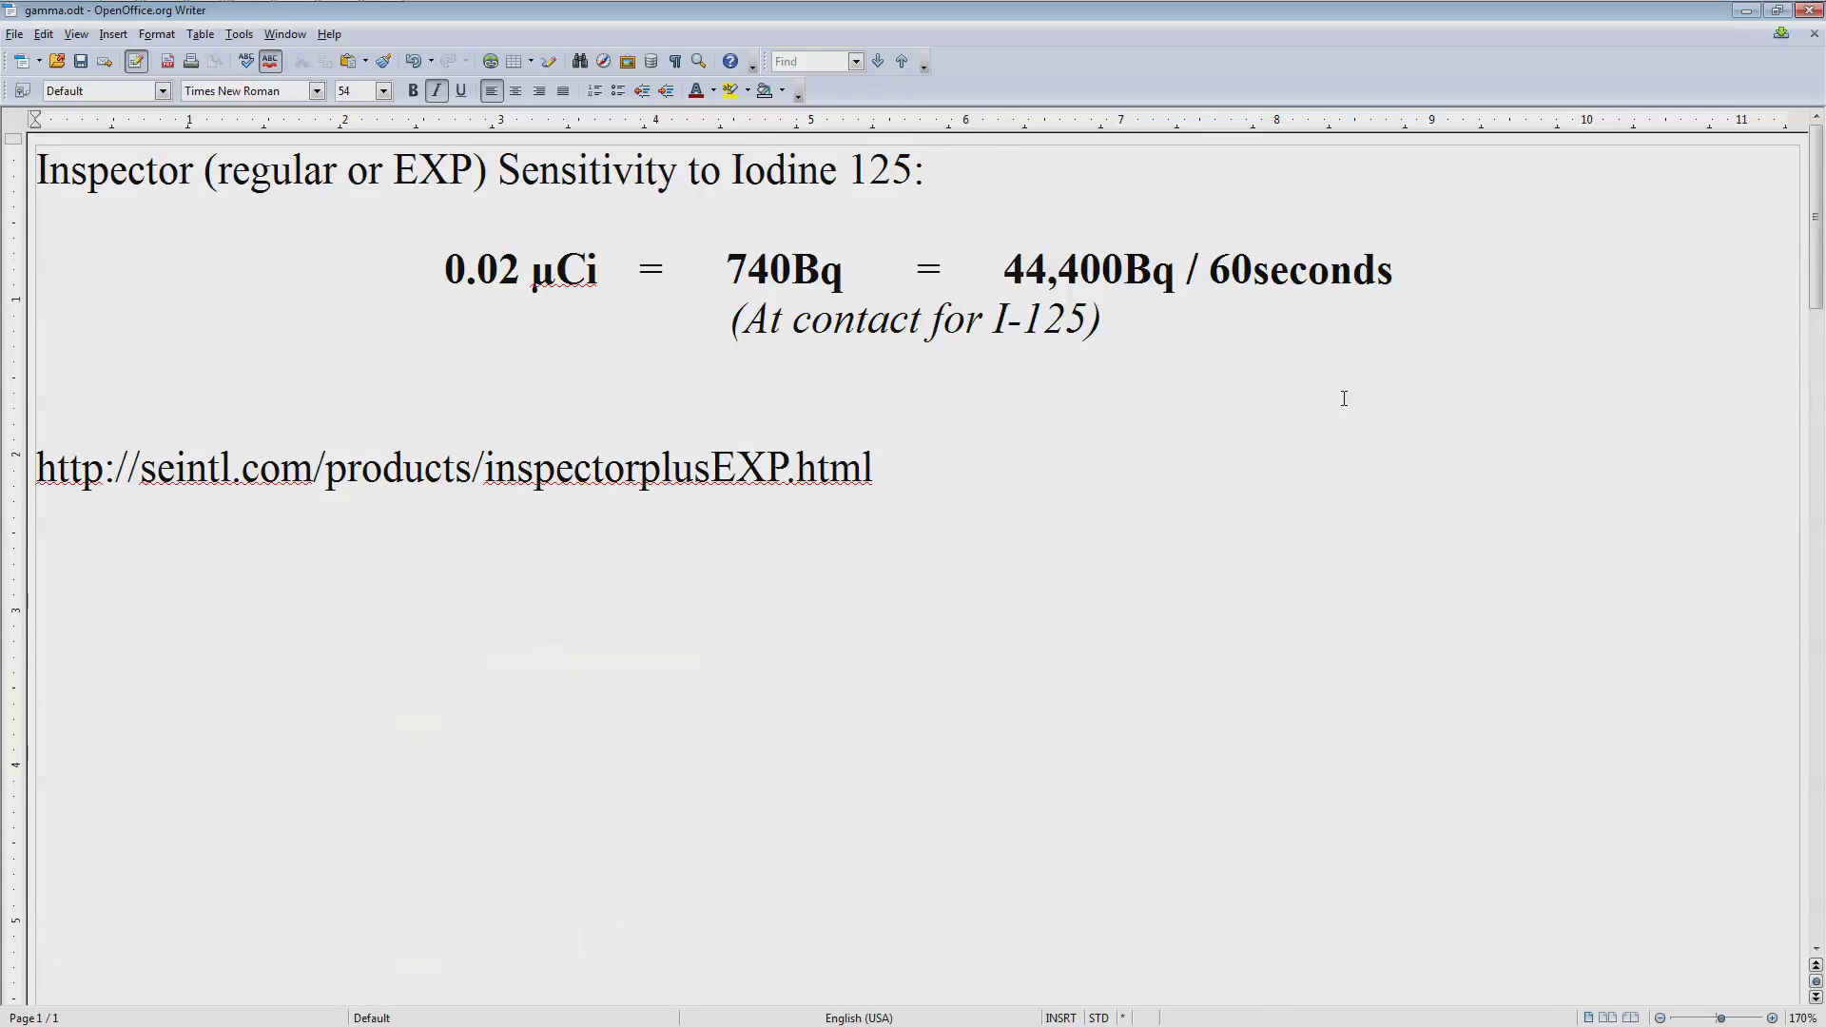
pyautogui.moveTo(414, 7)
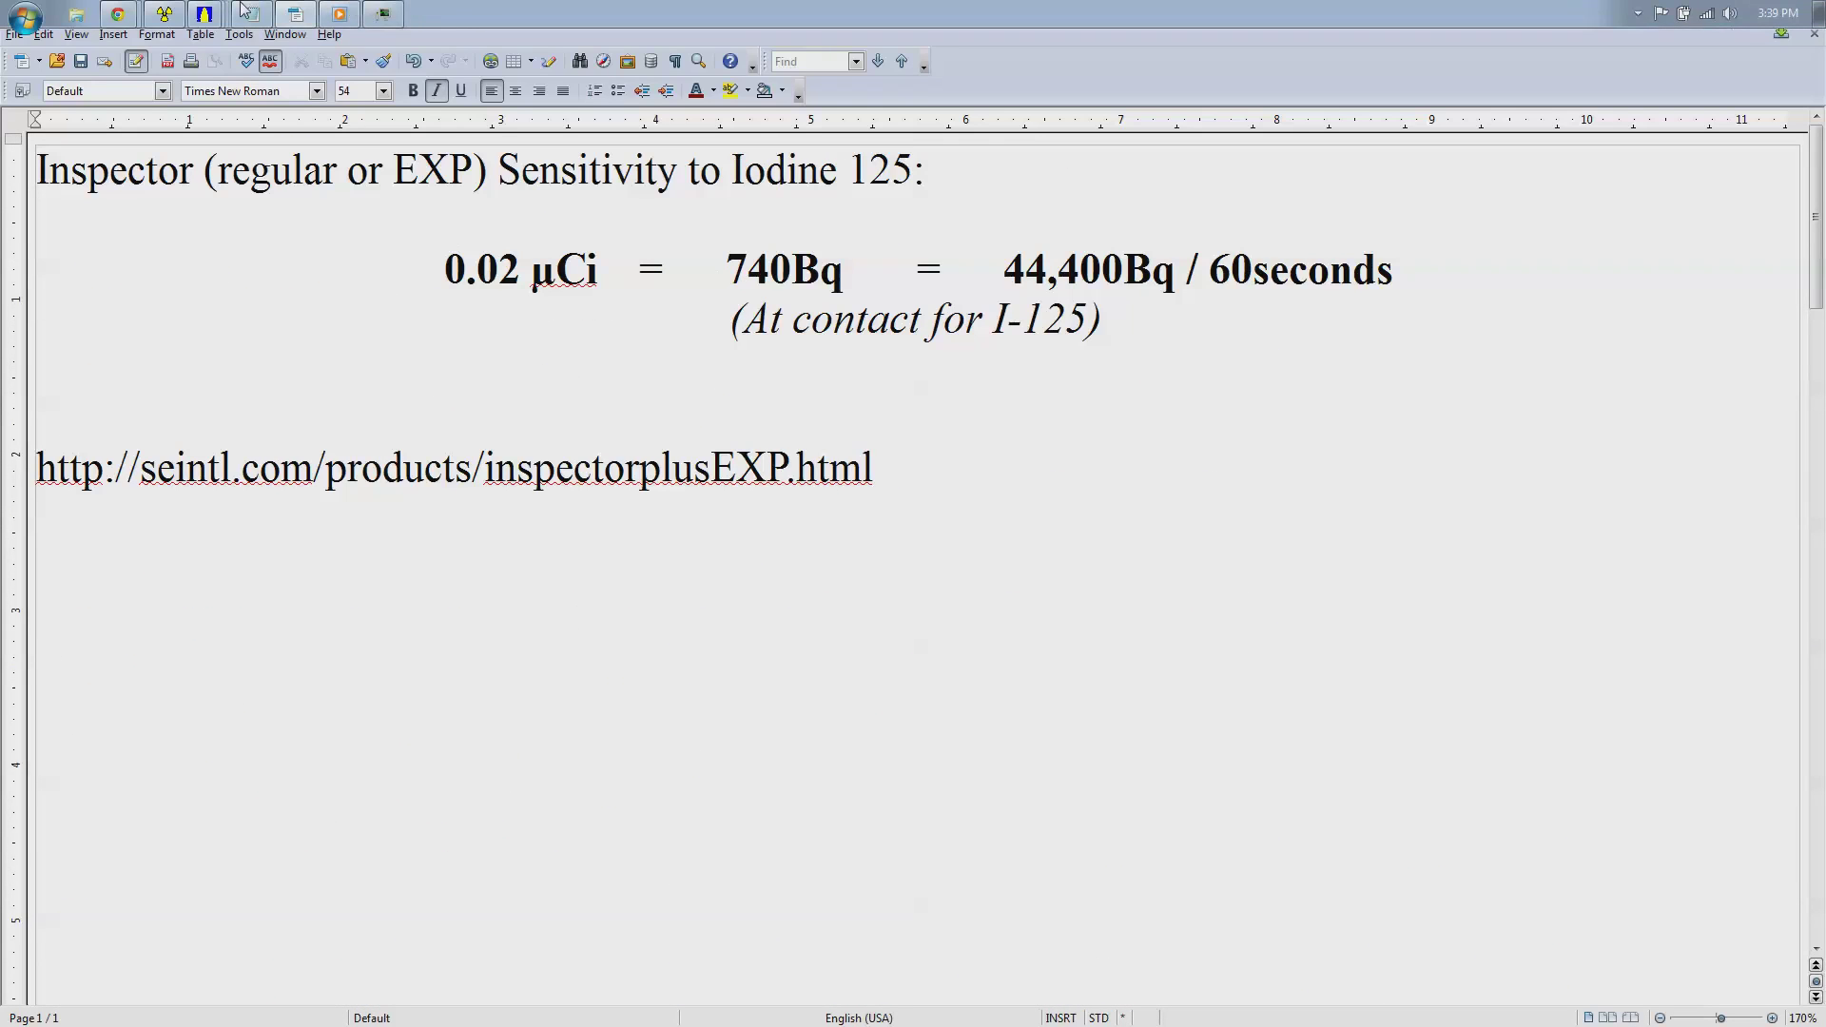
# Step: Mark the ~609 keV peak on Rain042812.spu, then show naturaluranium.png in Chrome
pyautogui.moveTo(218, 10)
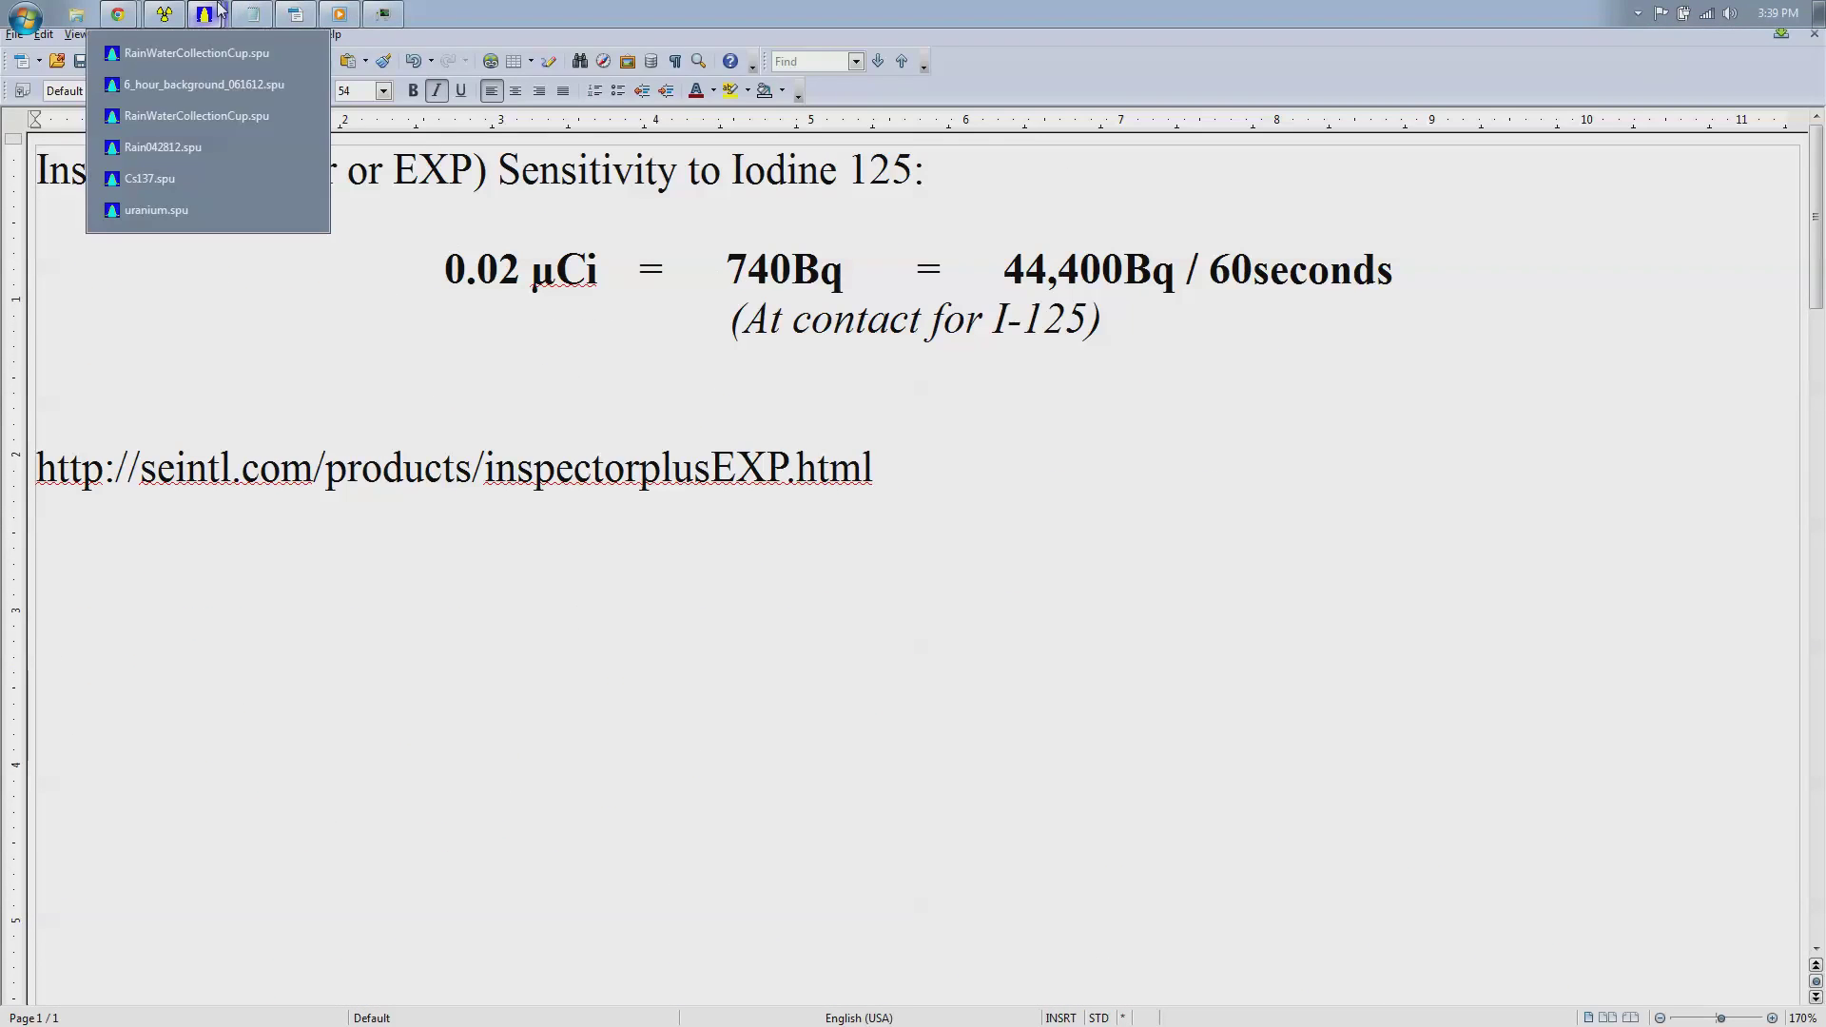
pyautogui.click(197, 152)
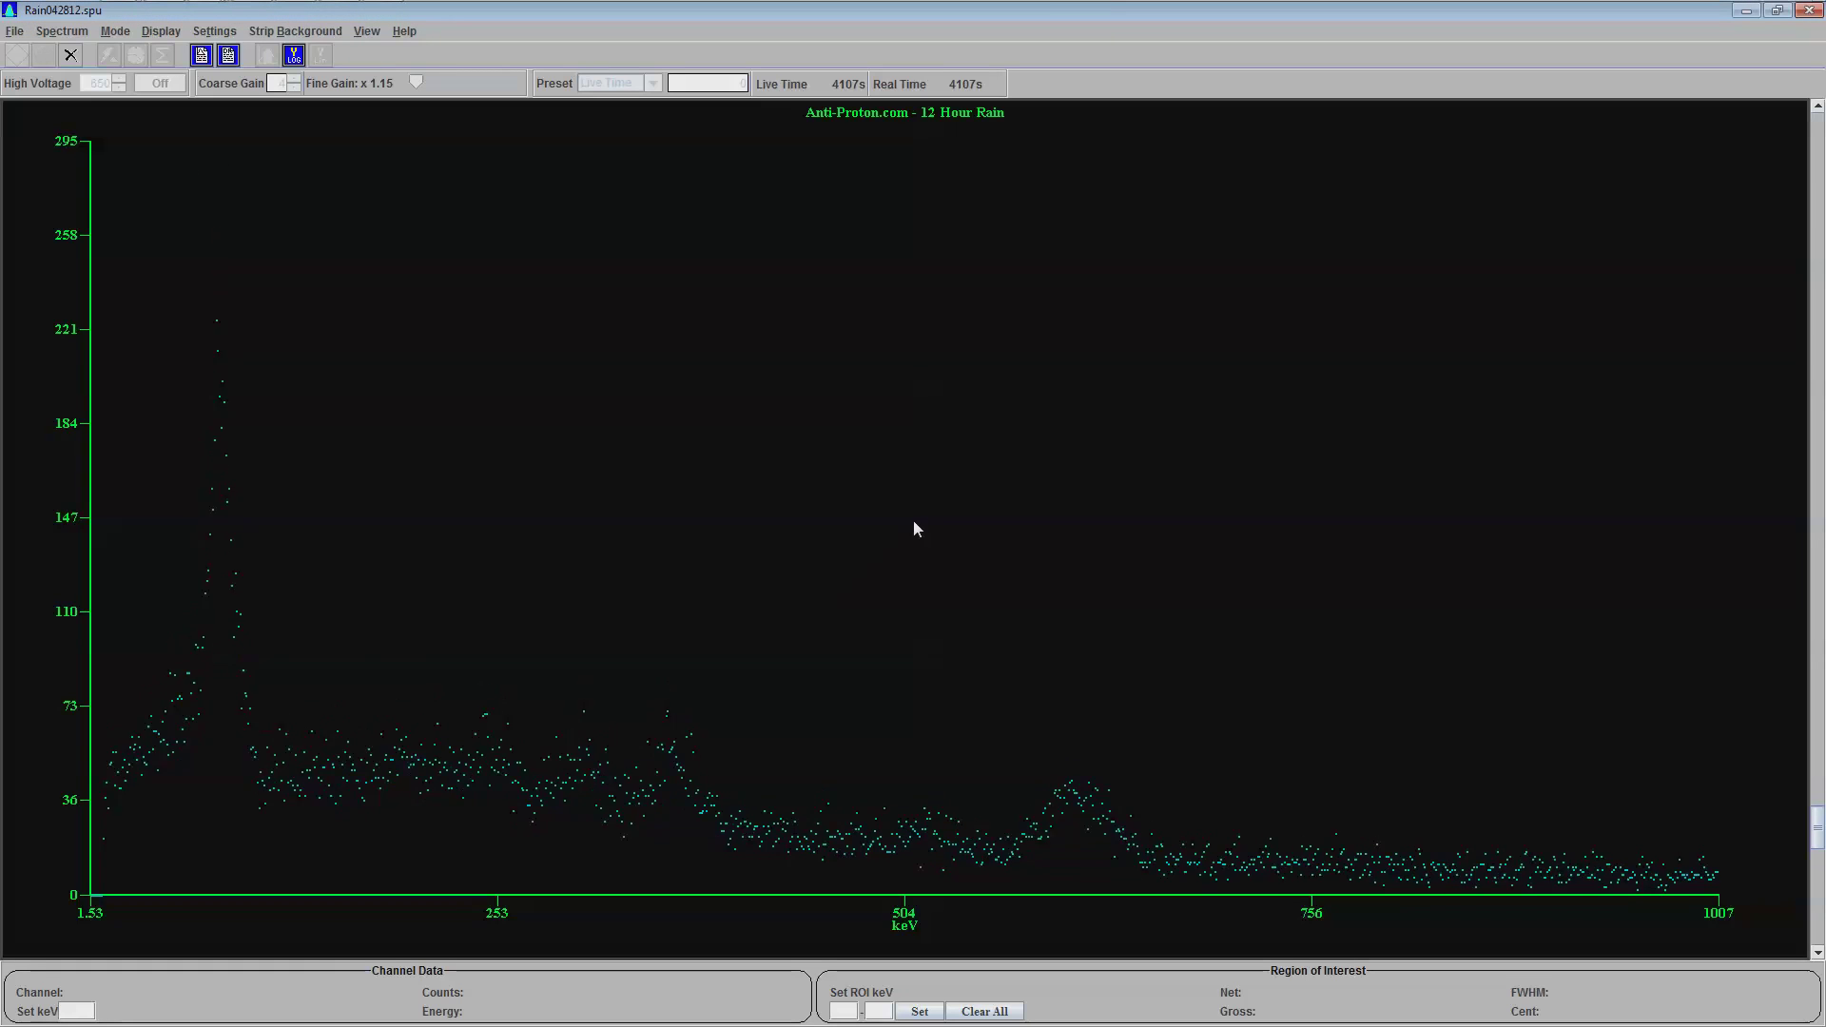
pyautogui.click(1073, 765)
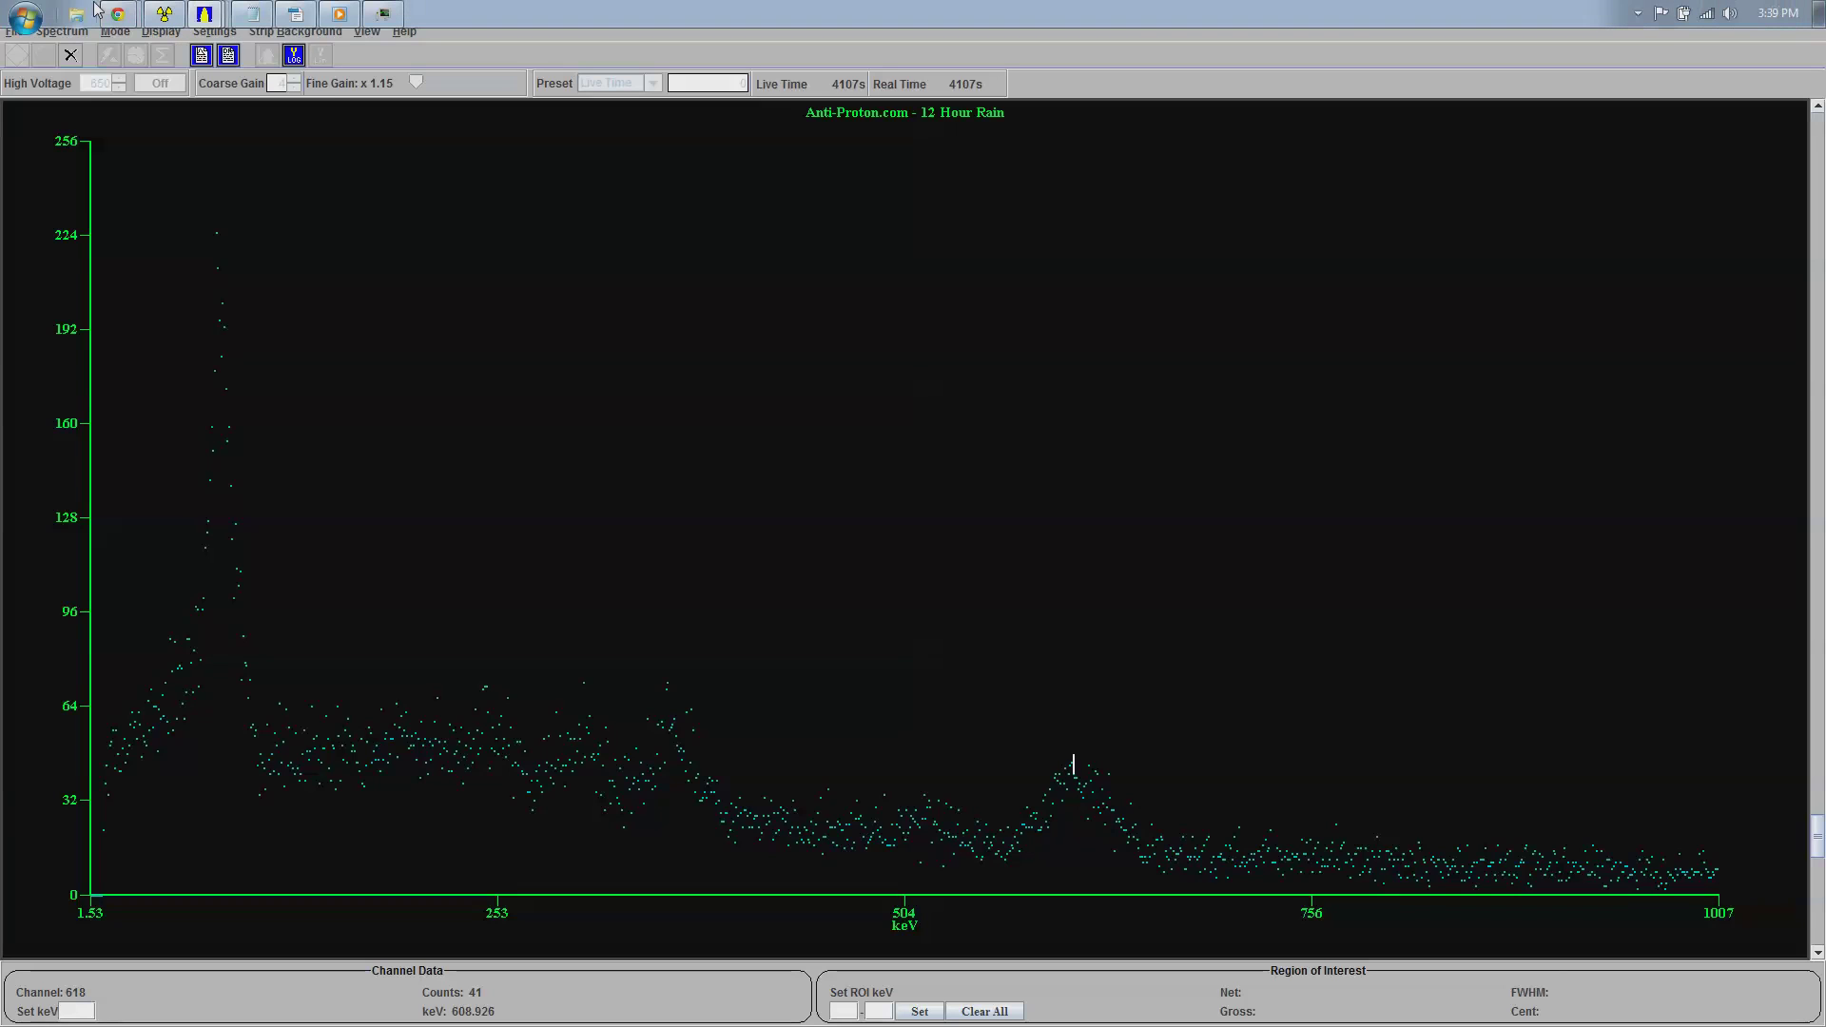
pyautogui.click(115, 15)
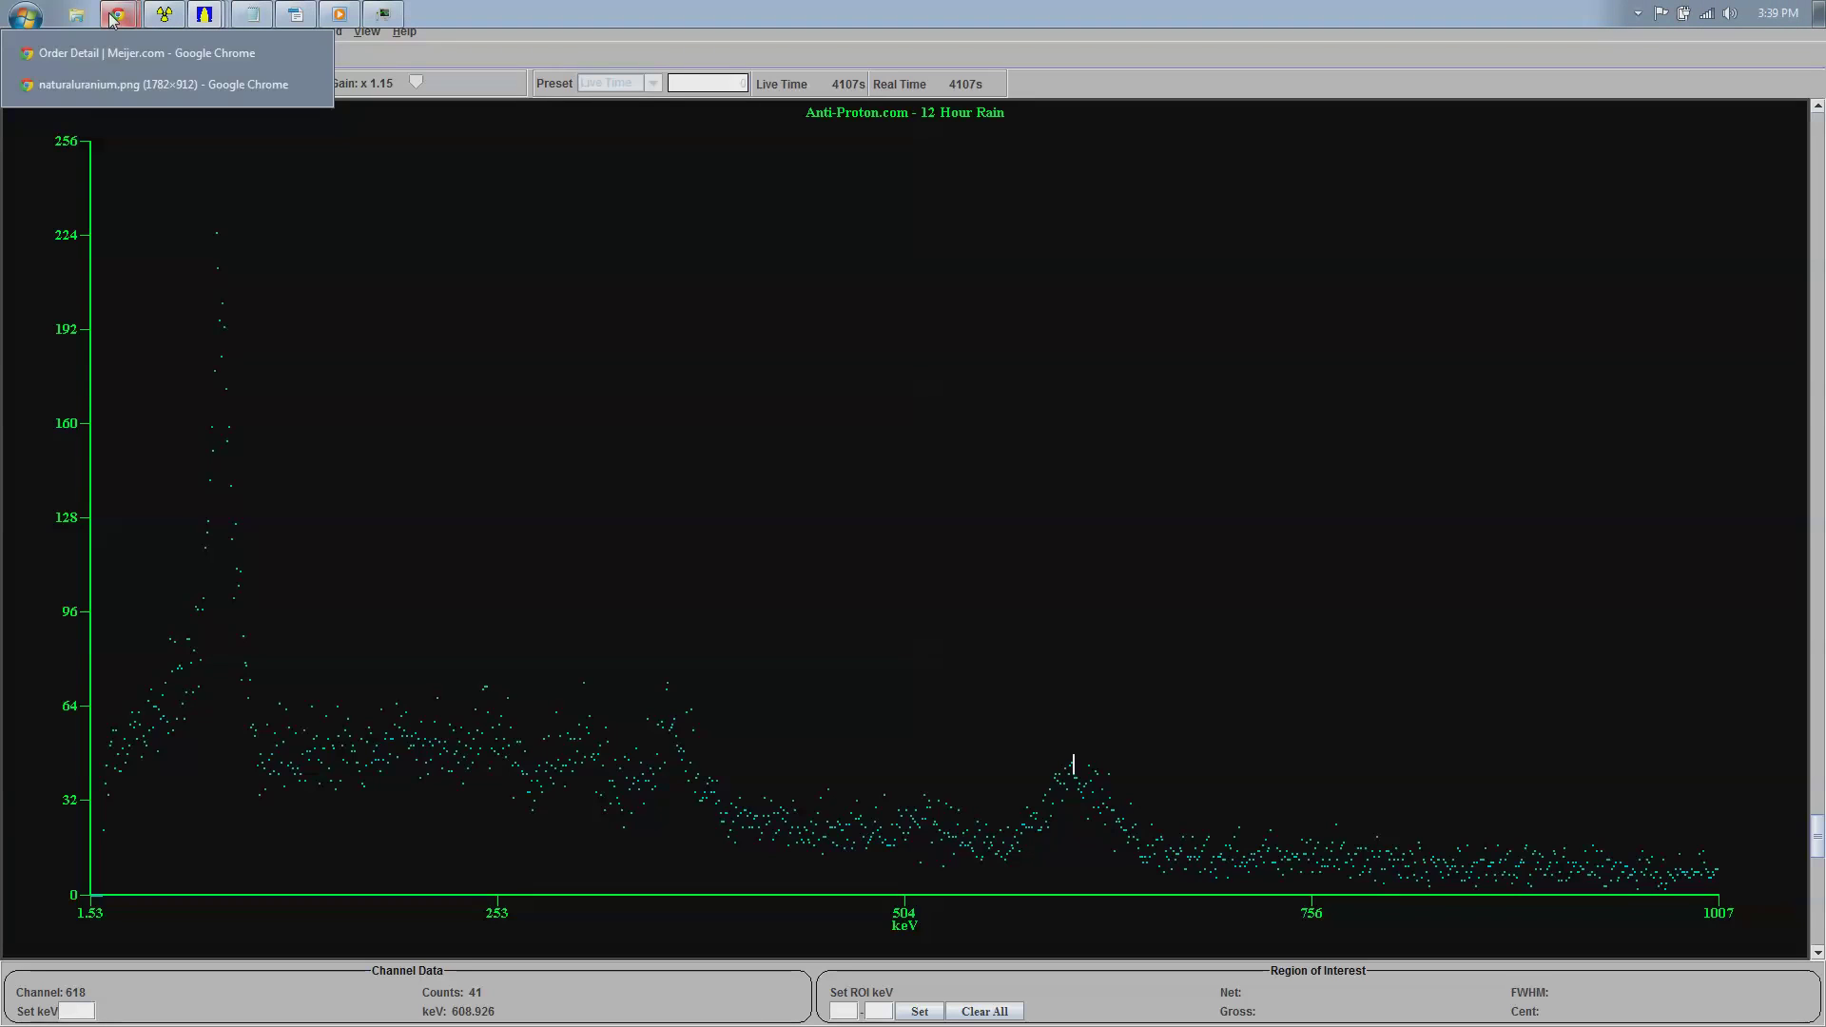
pyautogui.click(107, 89)
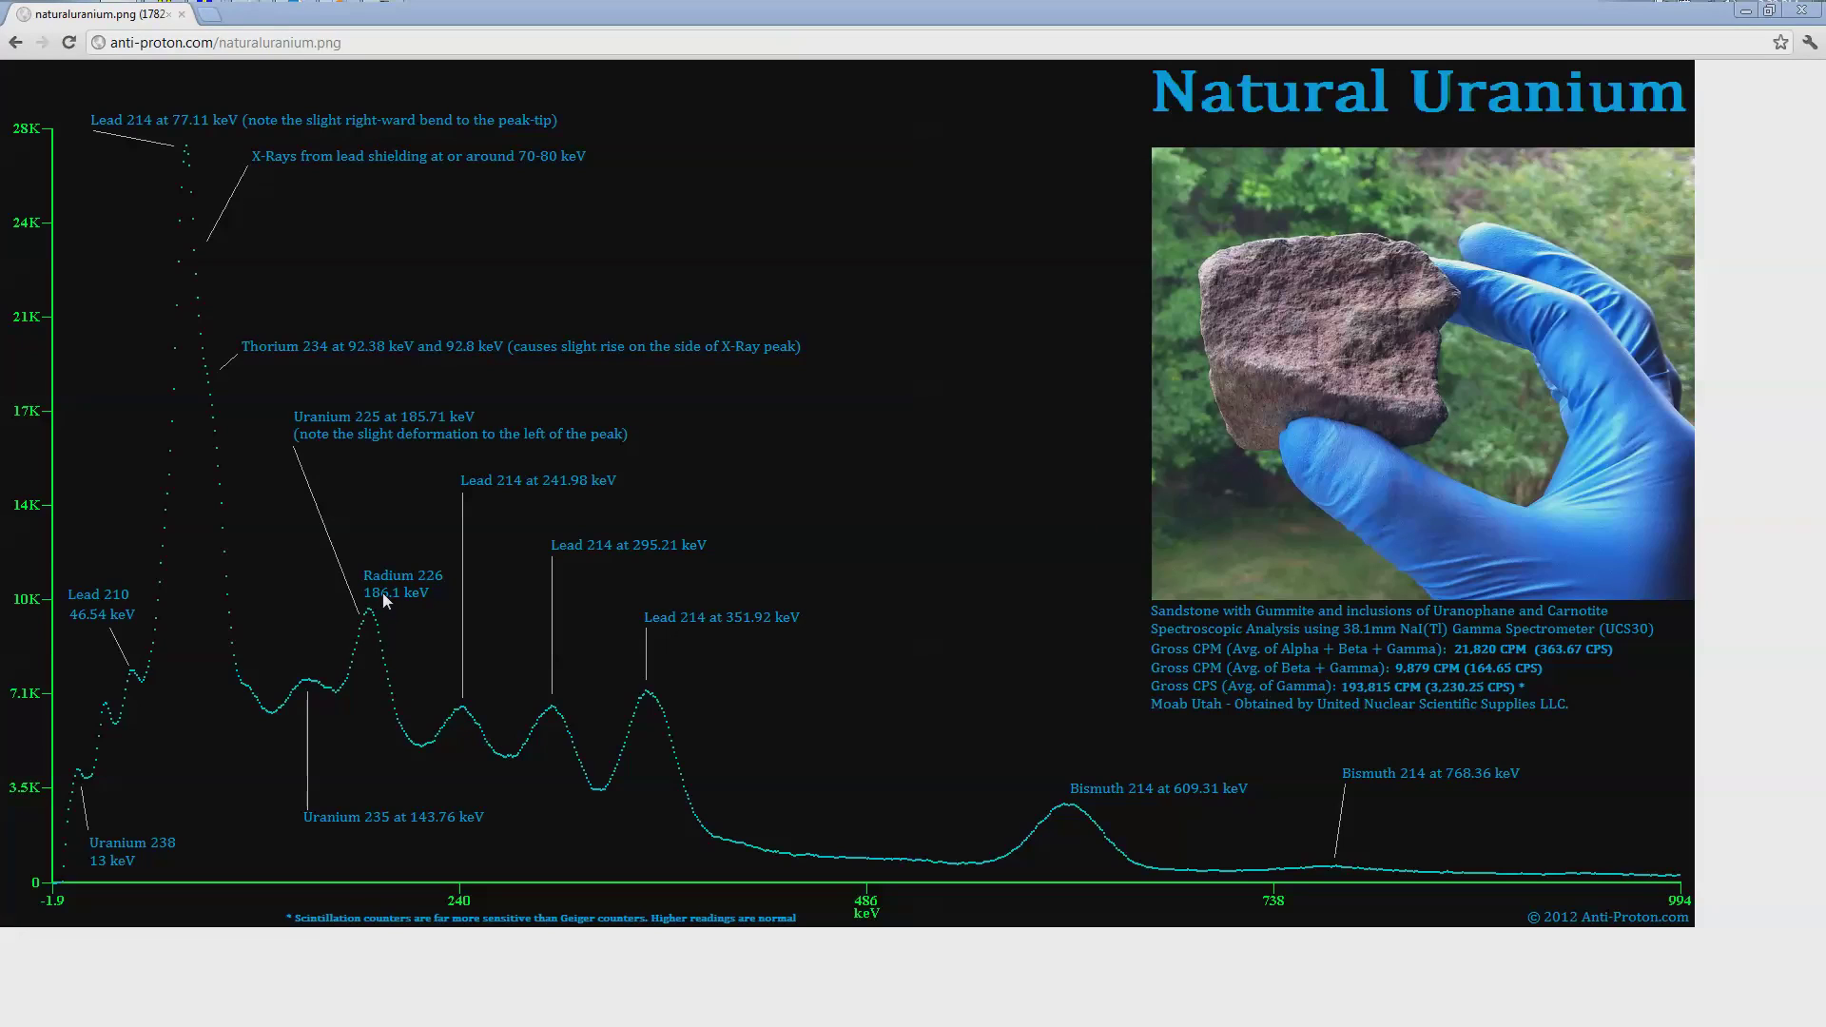
# Step: Look over the Natural Uranium spectrum image, then switch windows back toward the rain spectrum
pyautogui.hotkey('alt', 'Tab')
pyautogui.hotkey('alt', 'Tab')
pyautogui.hotkey('alt', 'Tab')
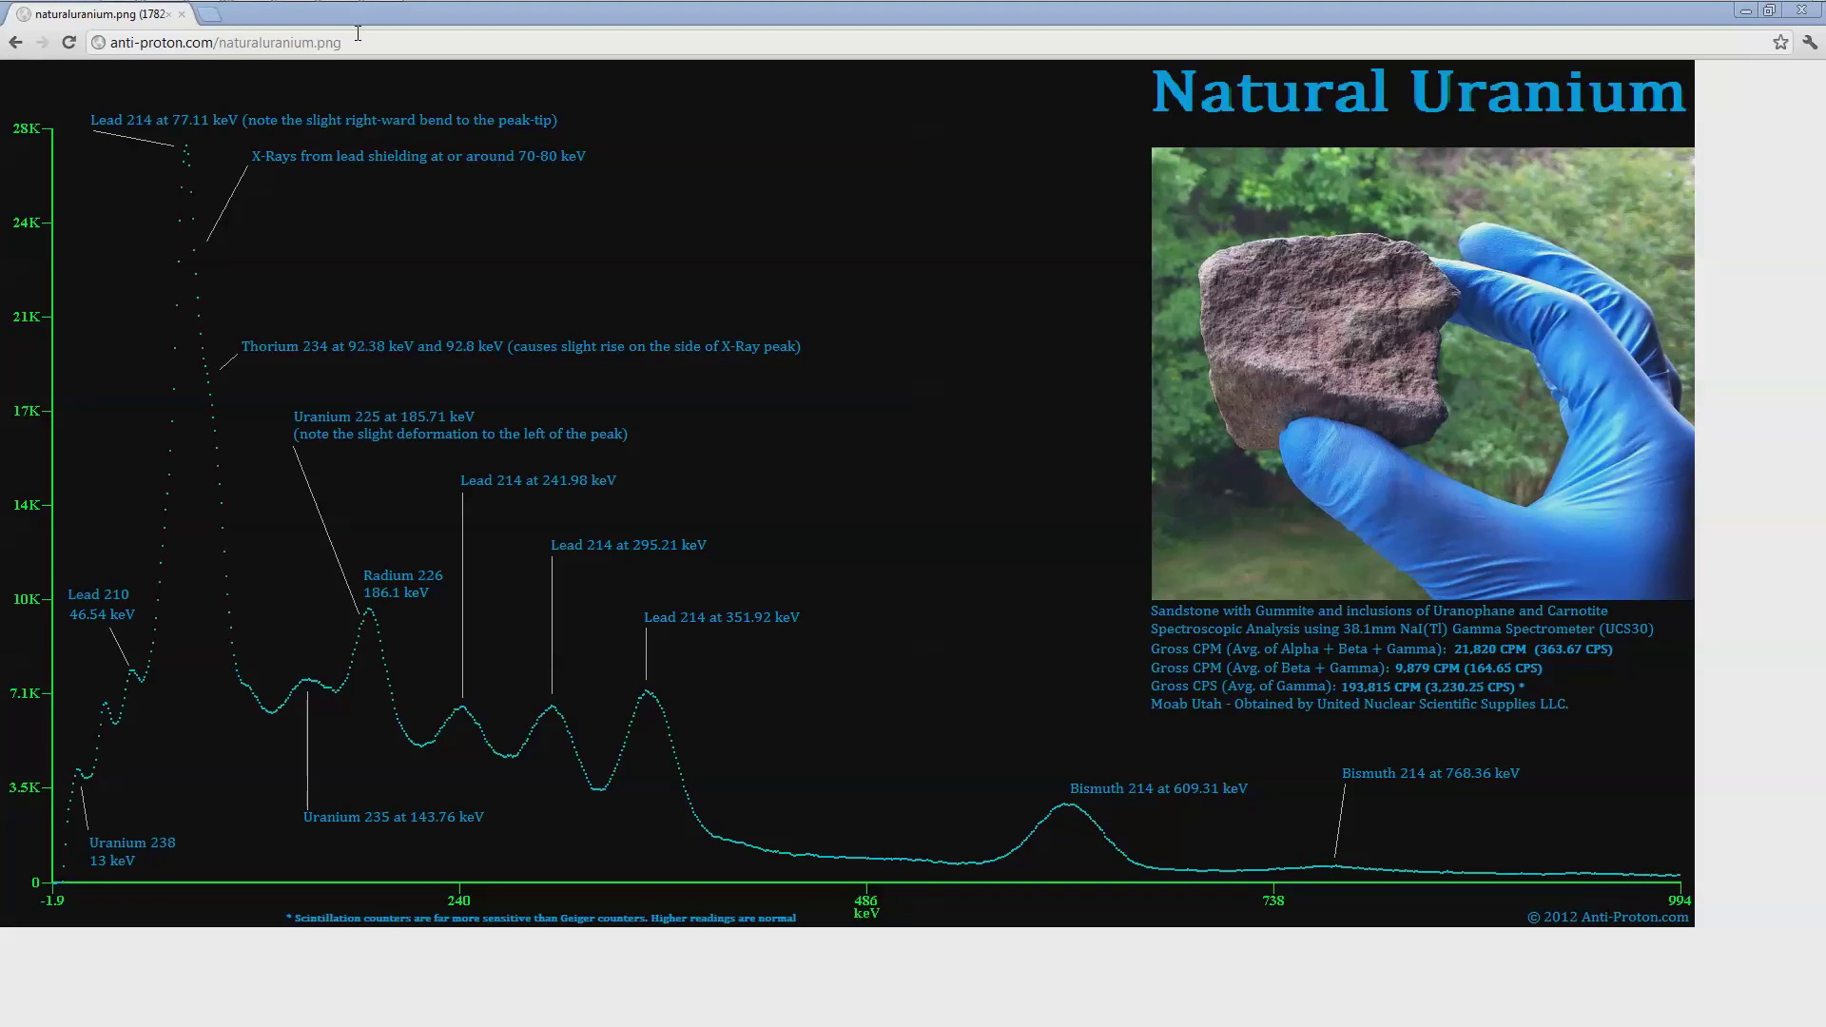
pyautogui.moveTo(205, 15)
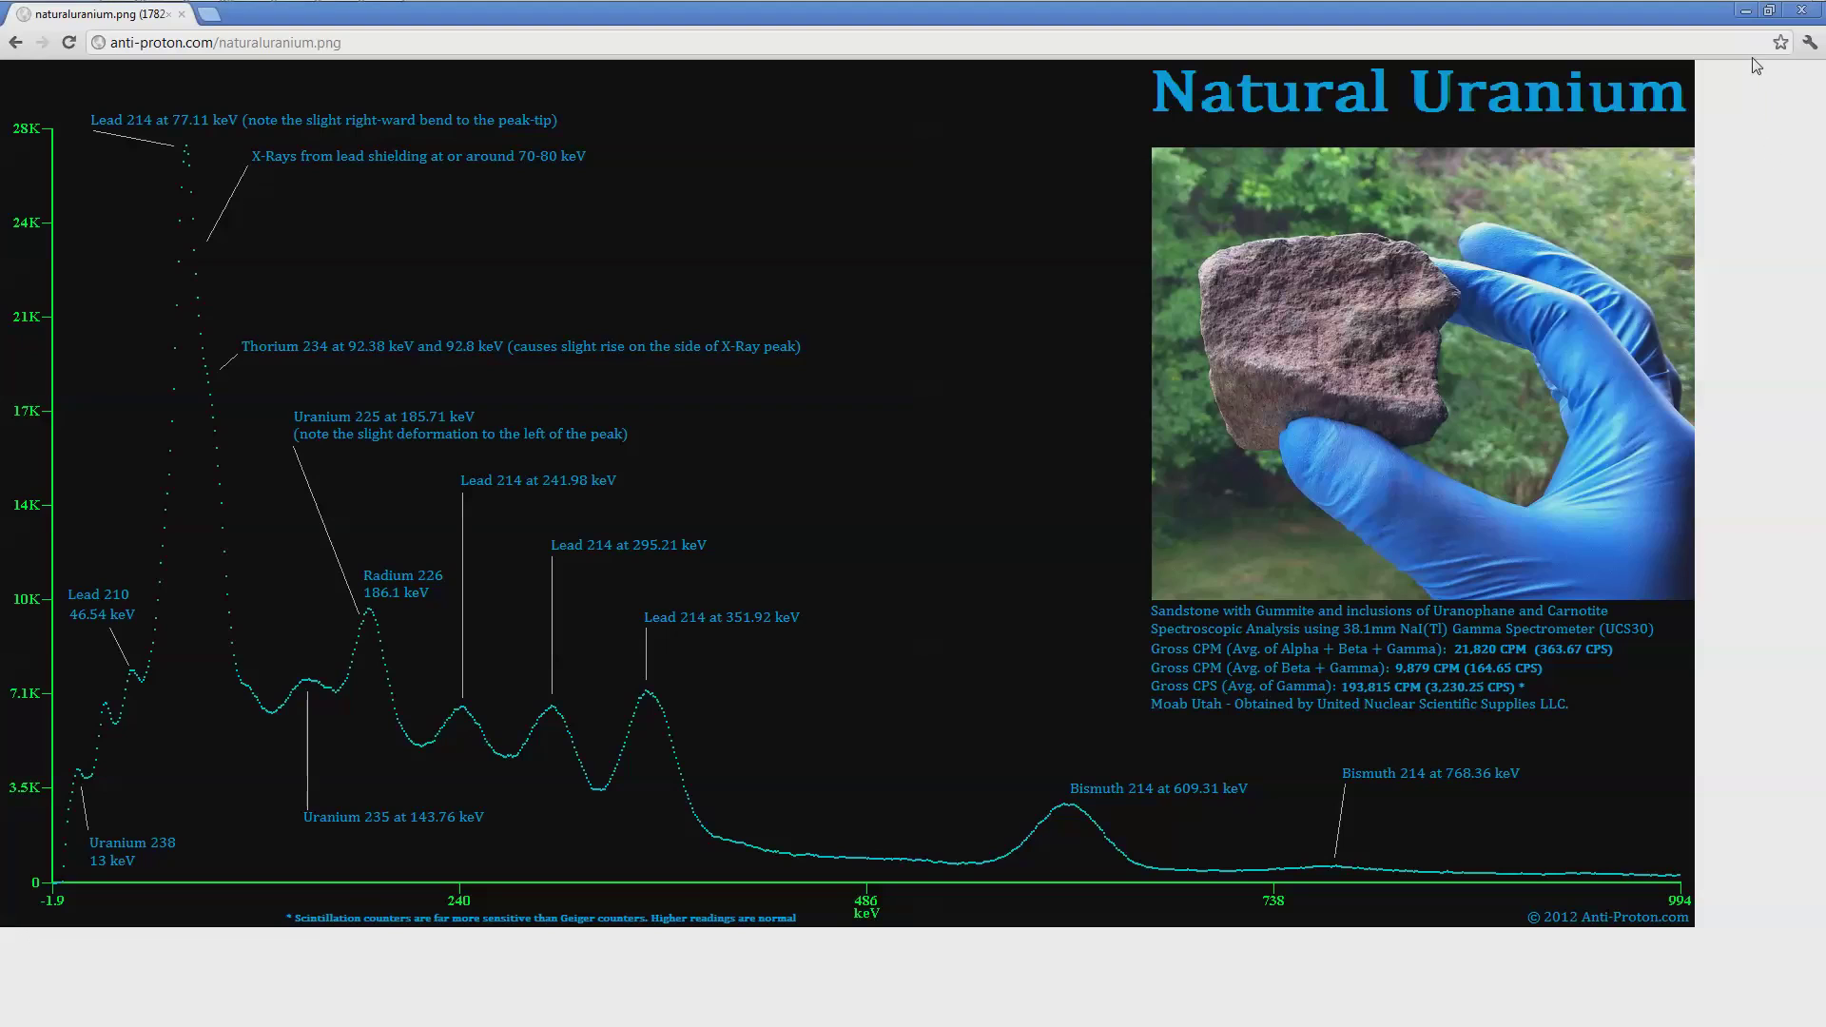
# Step: Minimize Chrome, move the rain spectrum marker from ~613 keV to ~253 keV, then show RainWaterCollectionCup.spu
pyautogui.click(1747, 15)
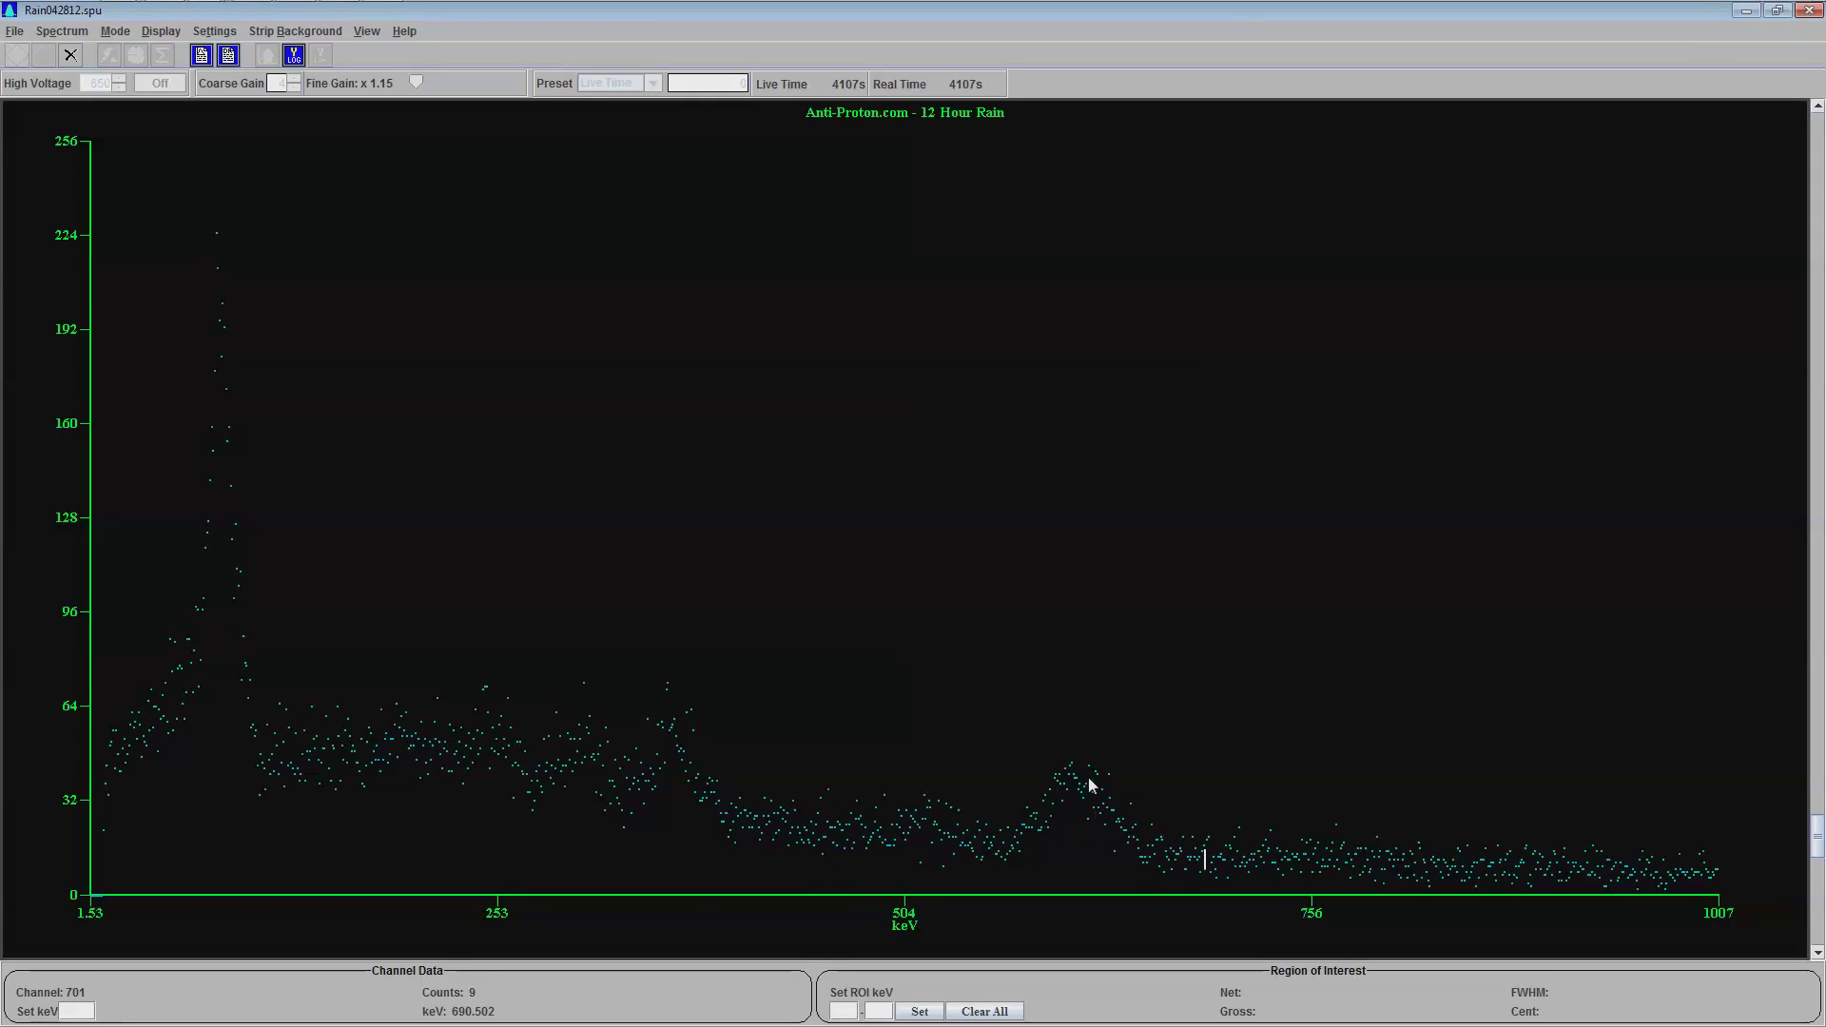
pyautogui.click(1080, 772)
pyautogui.moveTo(616, 747); pyautogui.dragTo(484, 727)
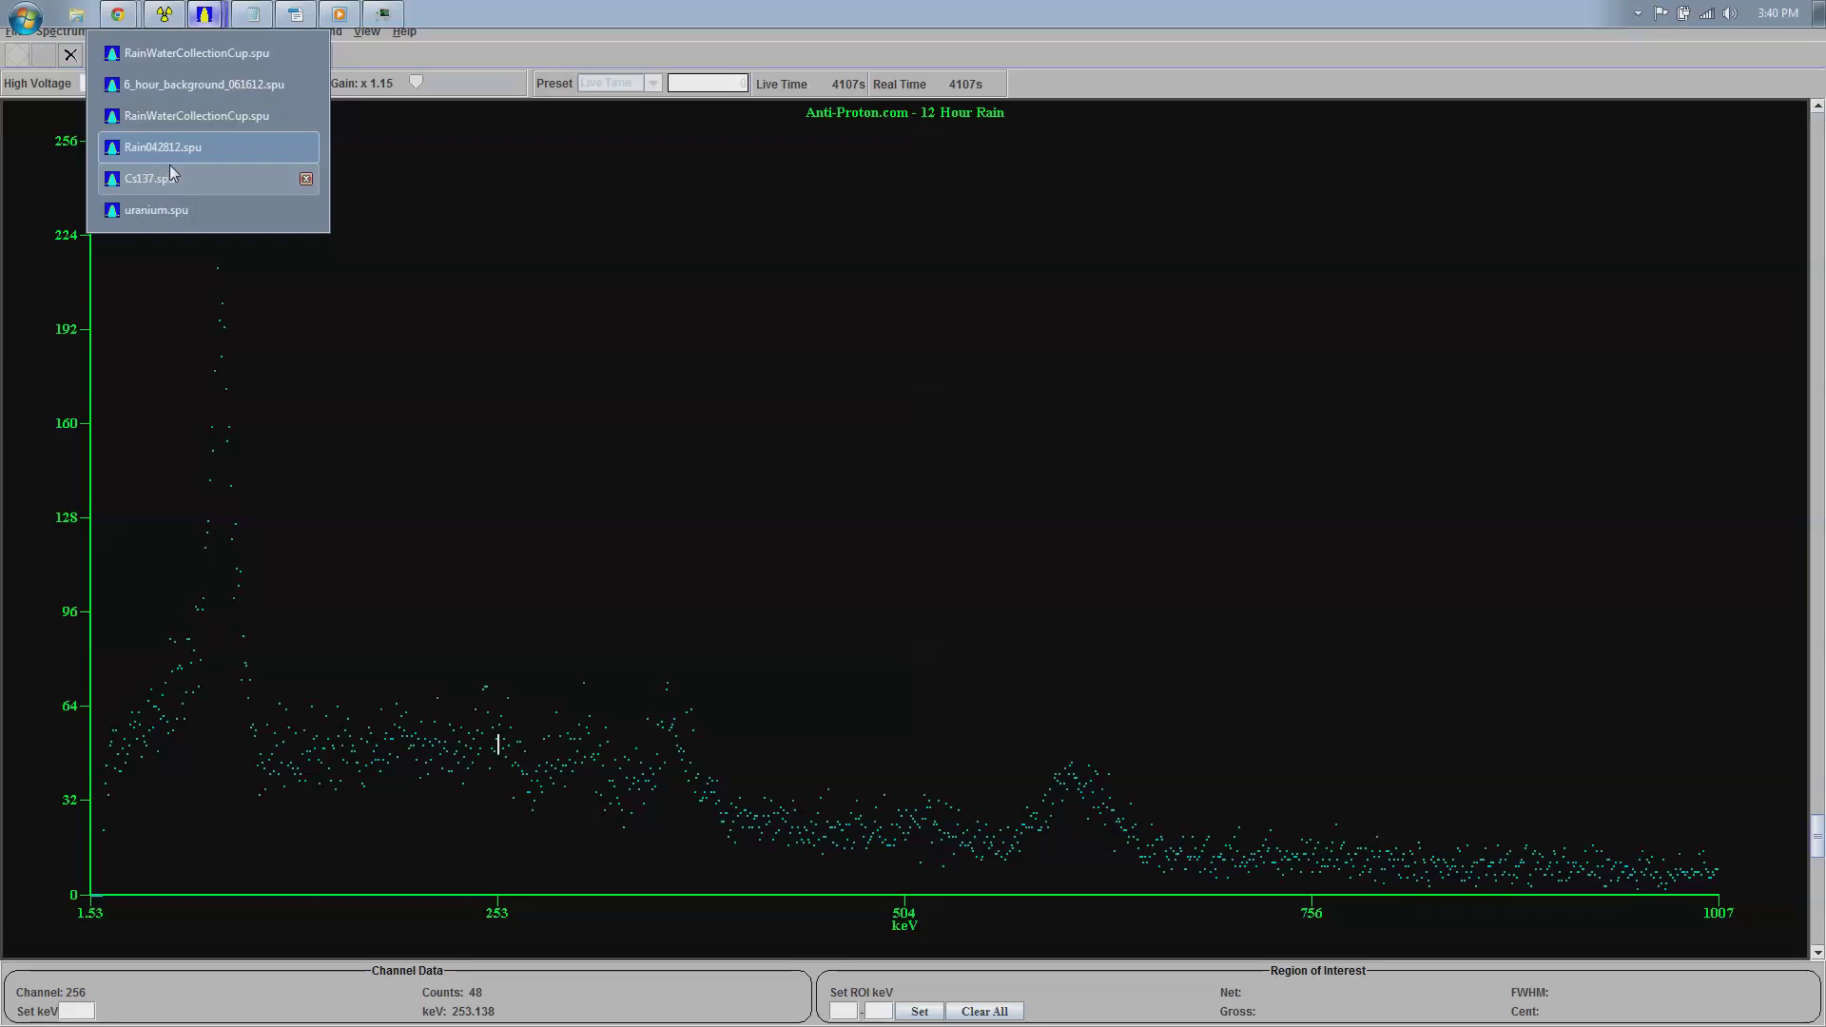
pyautogui.click(185, 118)
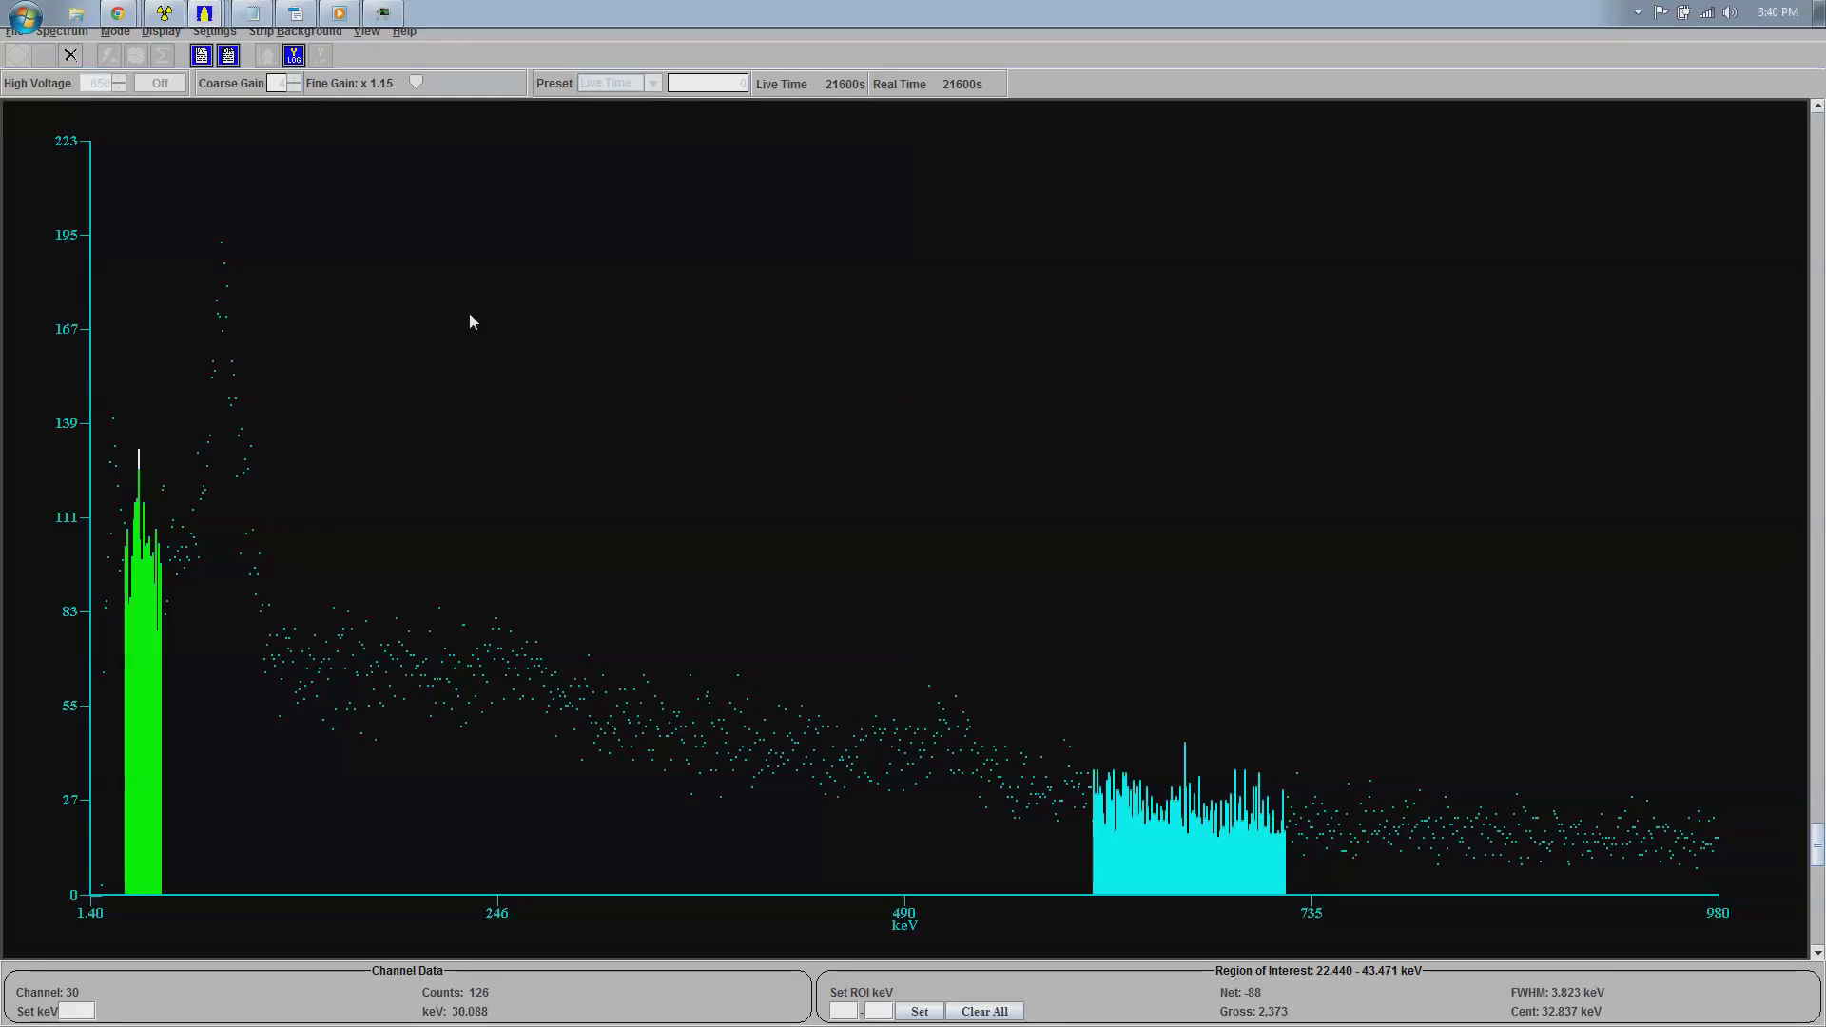
# Step: Select the cyan 604.640–719.359 keV region, nudge the marker to 659.132 keV, and rescale the Y axis
pyautogui.click(1186, 753)
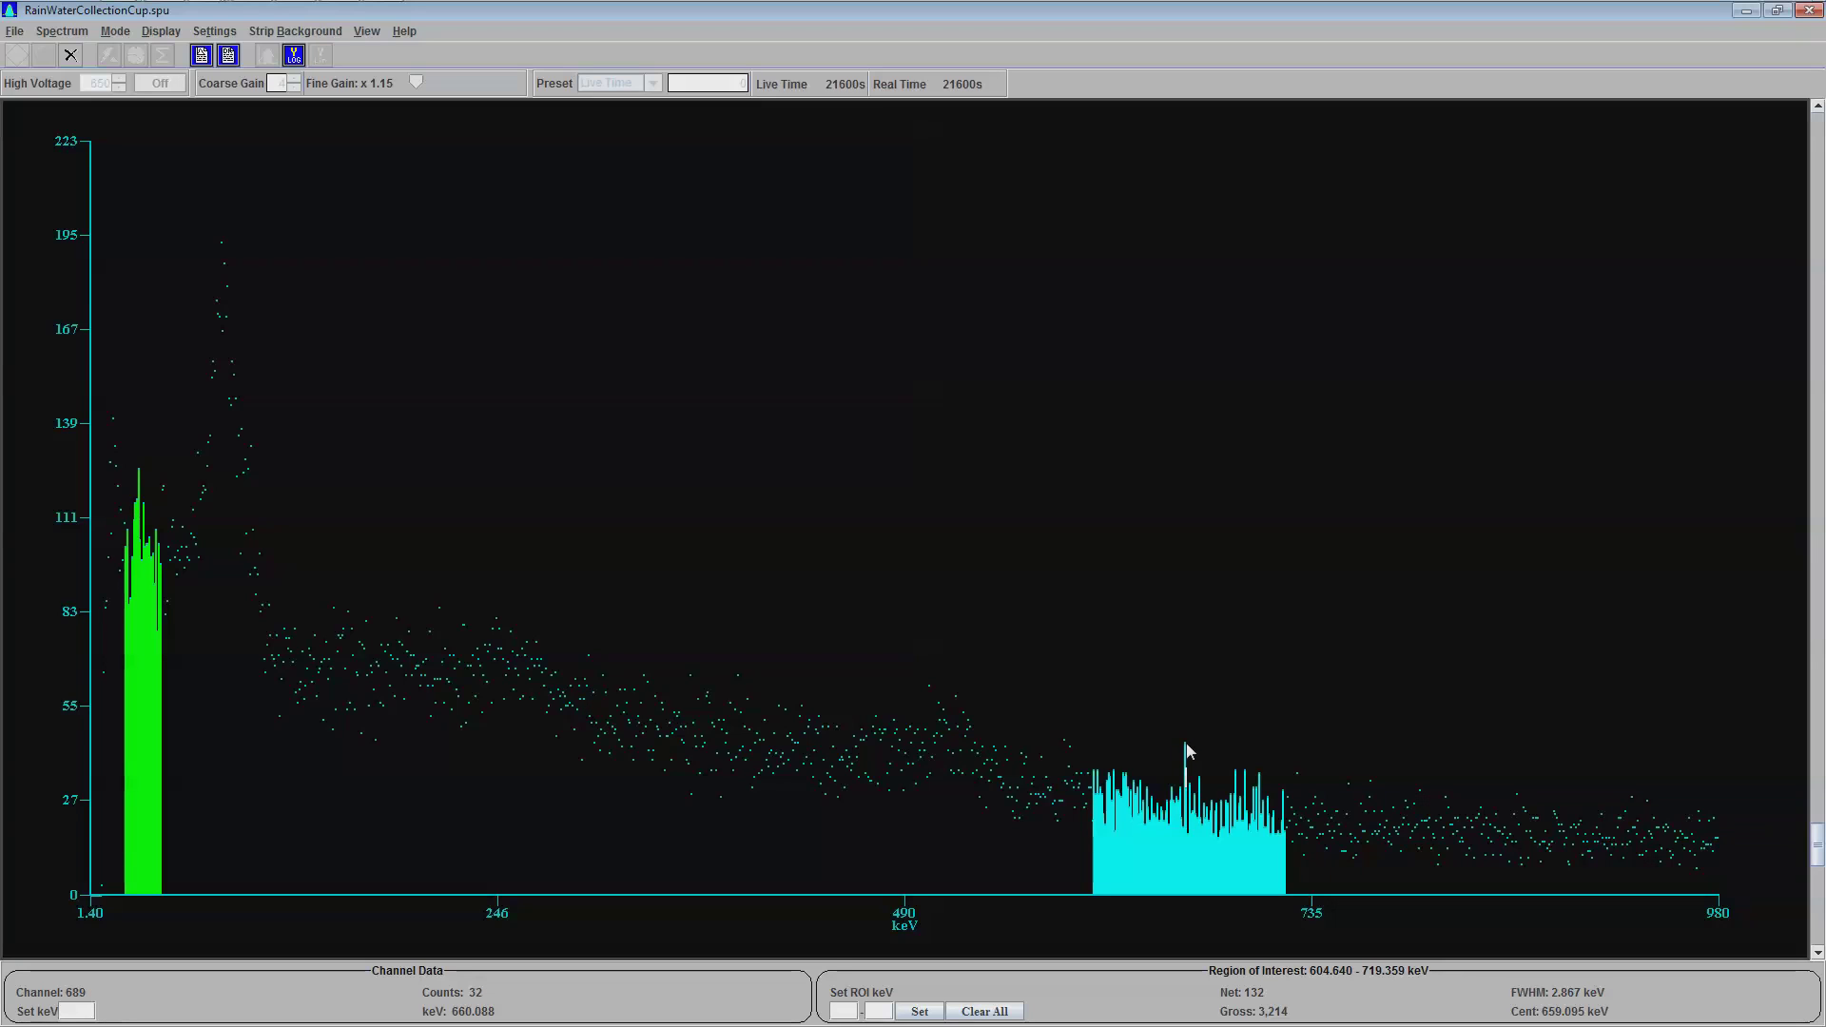
pyautogui.press('Left')
pyautogui.scroll(2, 1090, 675)
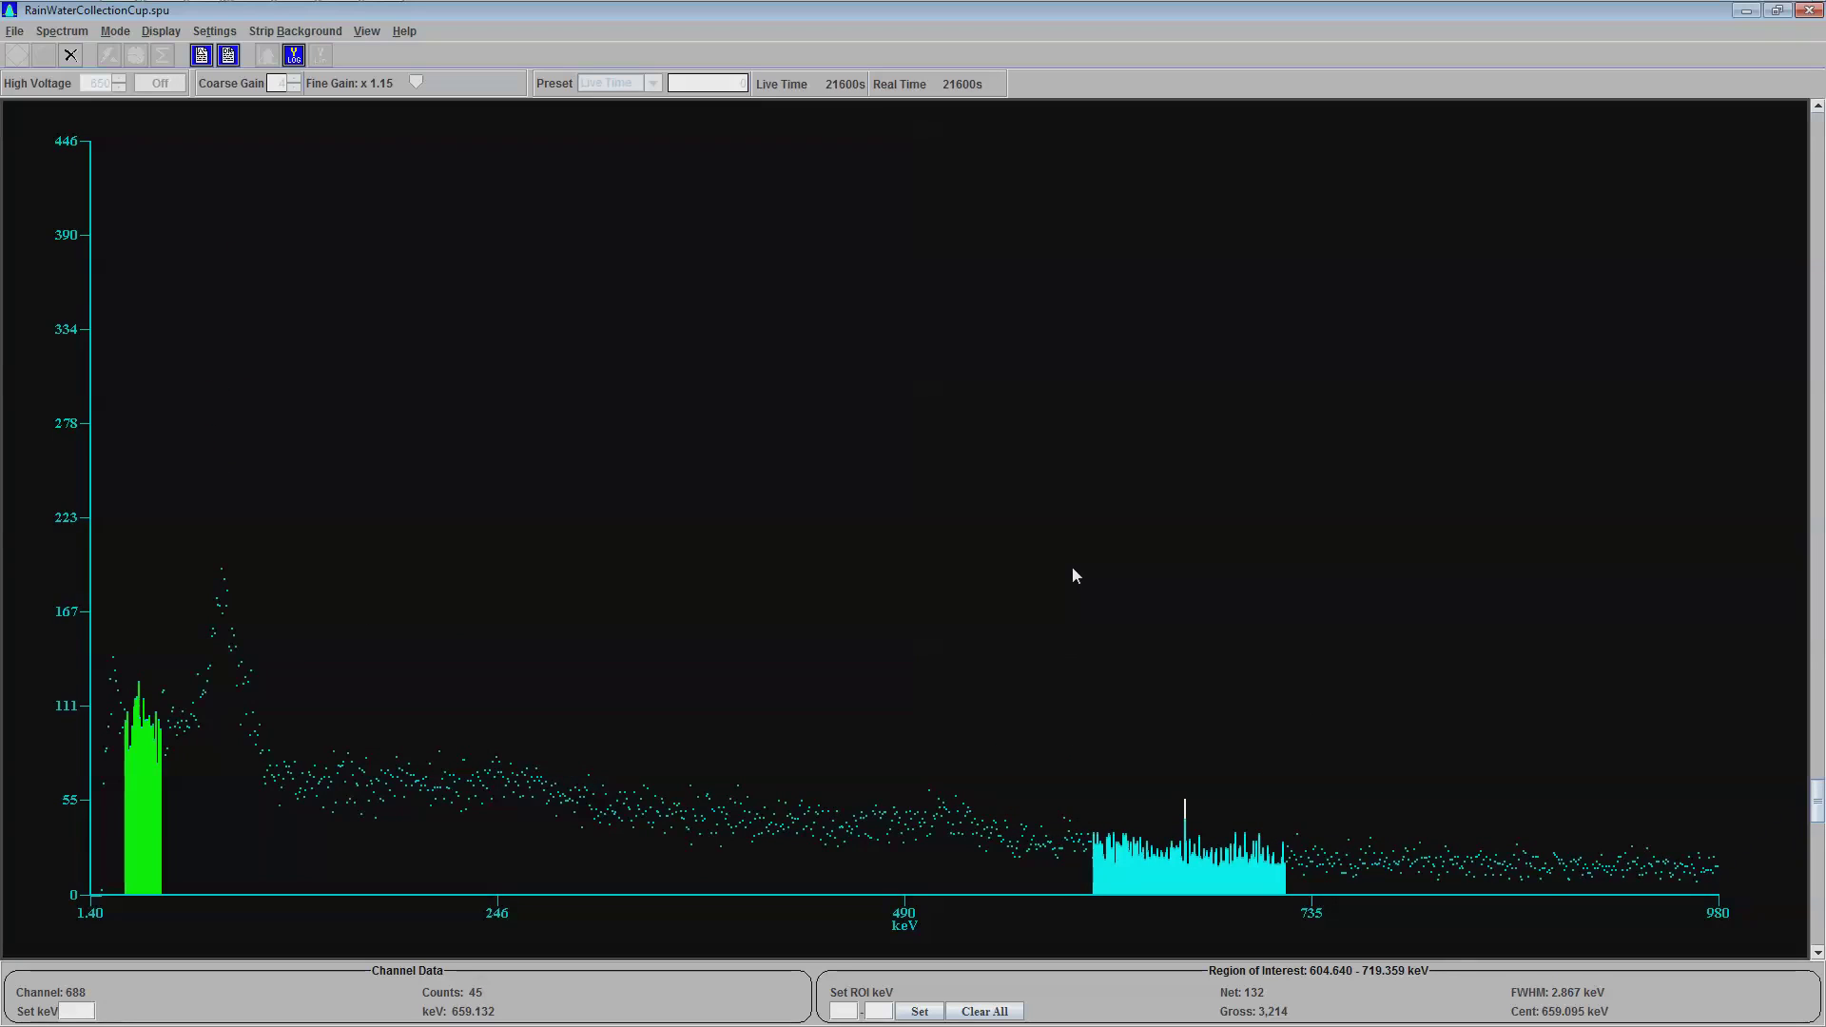
pyautogui.scroll(-2, 1073, 569)
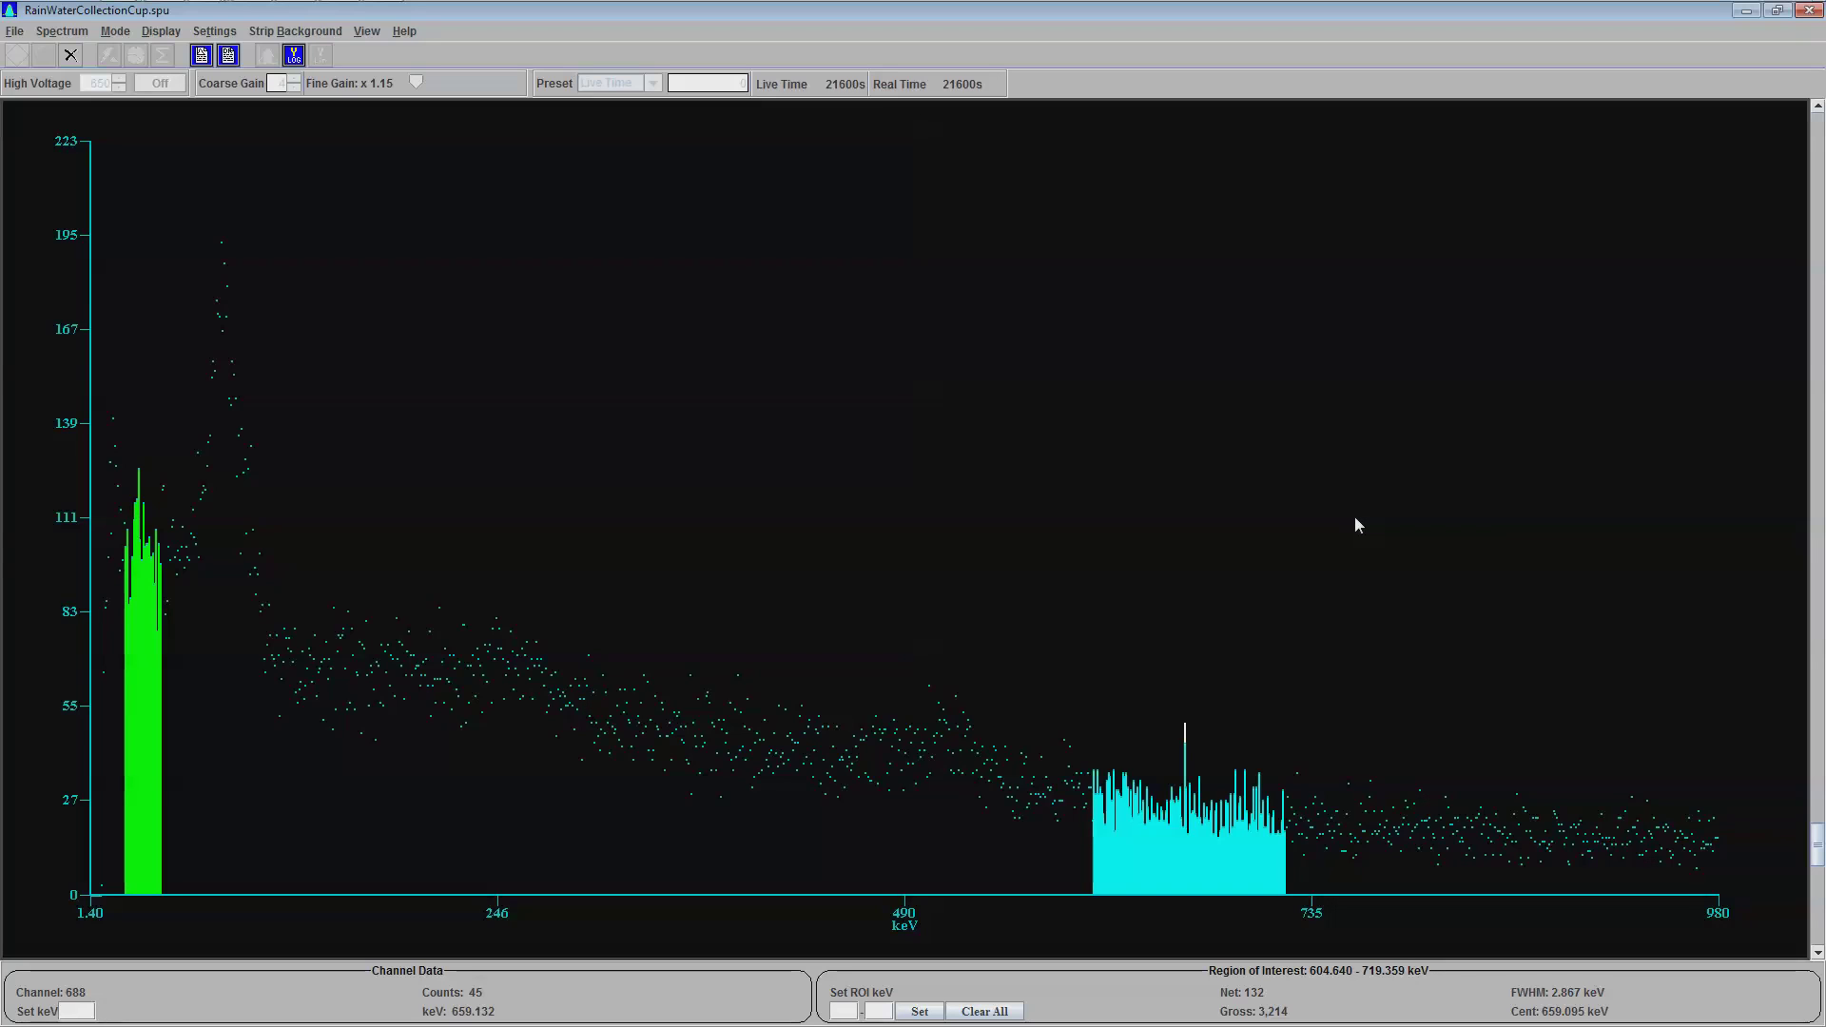
pyautogui.scroll(-3, 1037, 316)
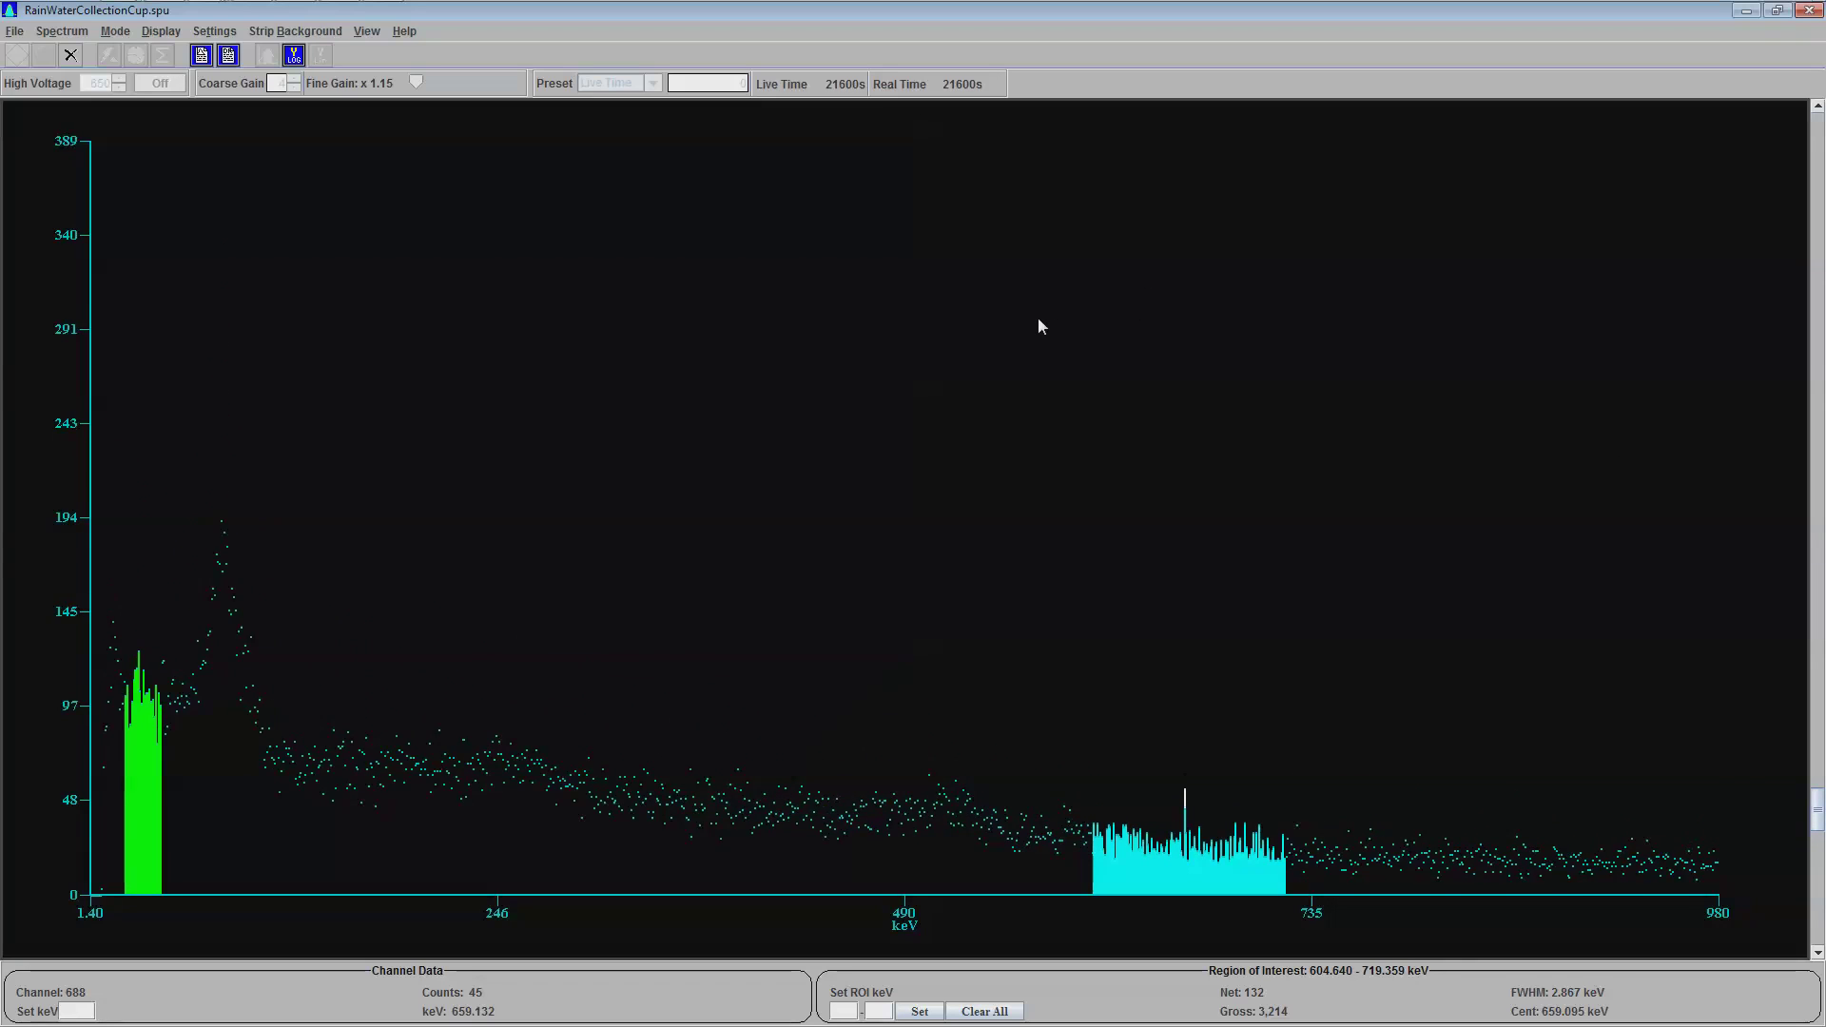
pyautogui.scroll(2, 1038, 318)
pyautogui.scroll(2, 1084, 333)
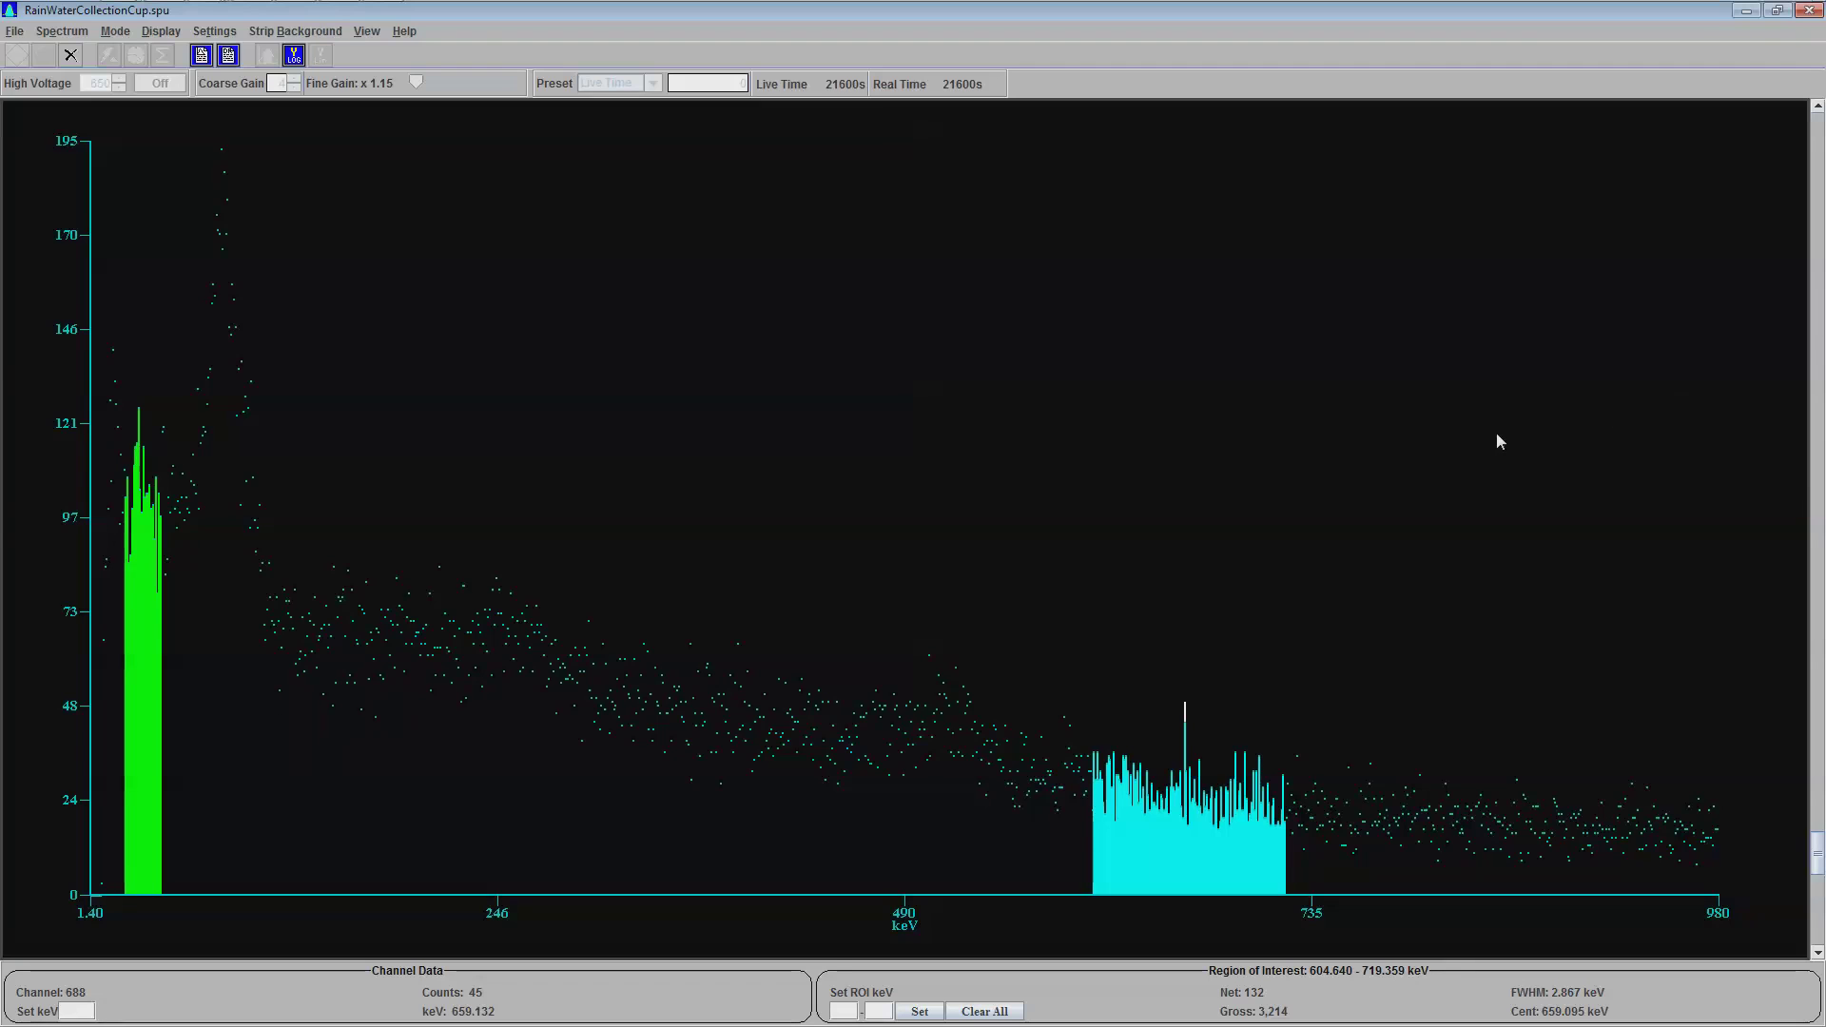
pyautogui.scroll(2, 1490, 441)
pyautogui.scroll(-3, 1491, 441)
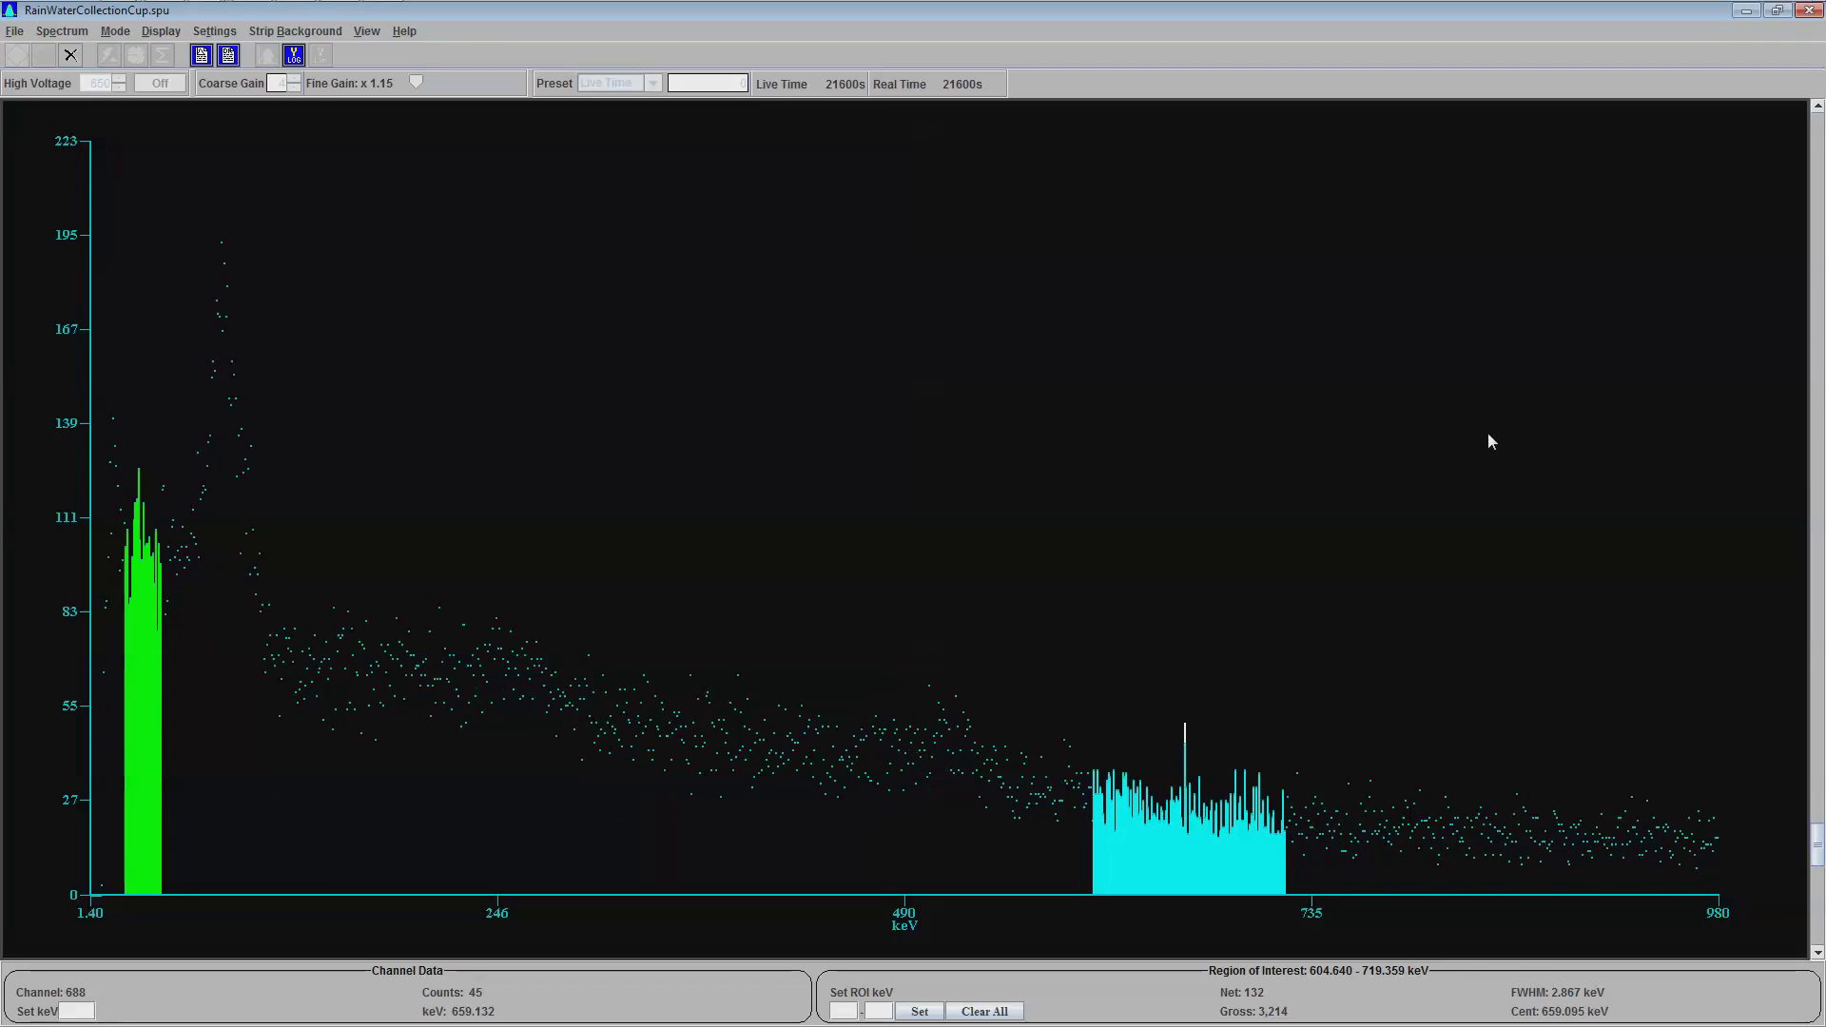